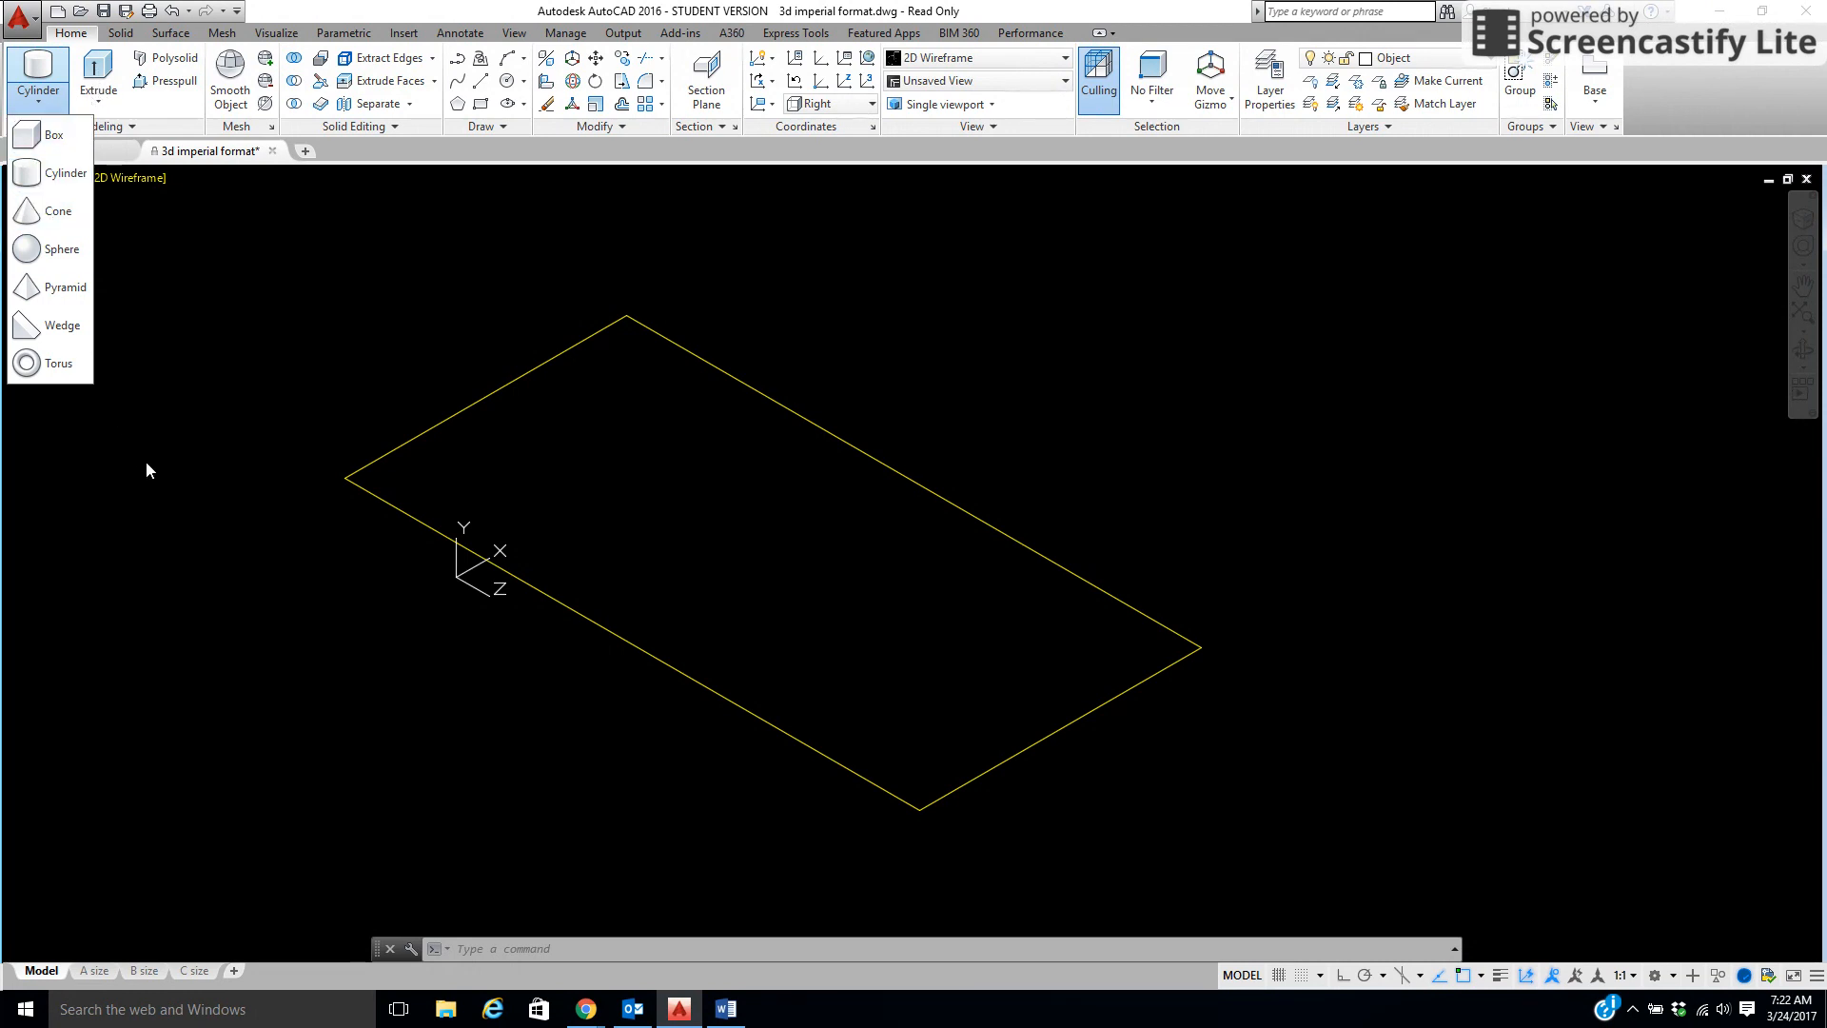
Set the UCS to the Top orientation
click(428, 582)
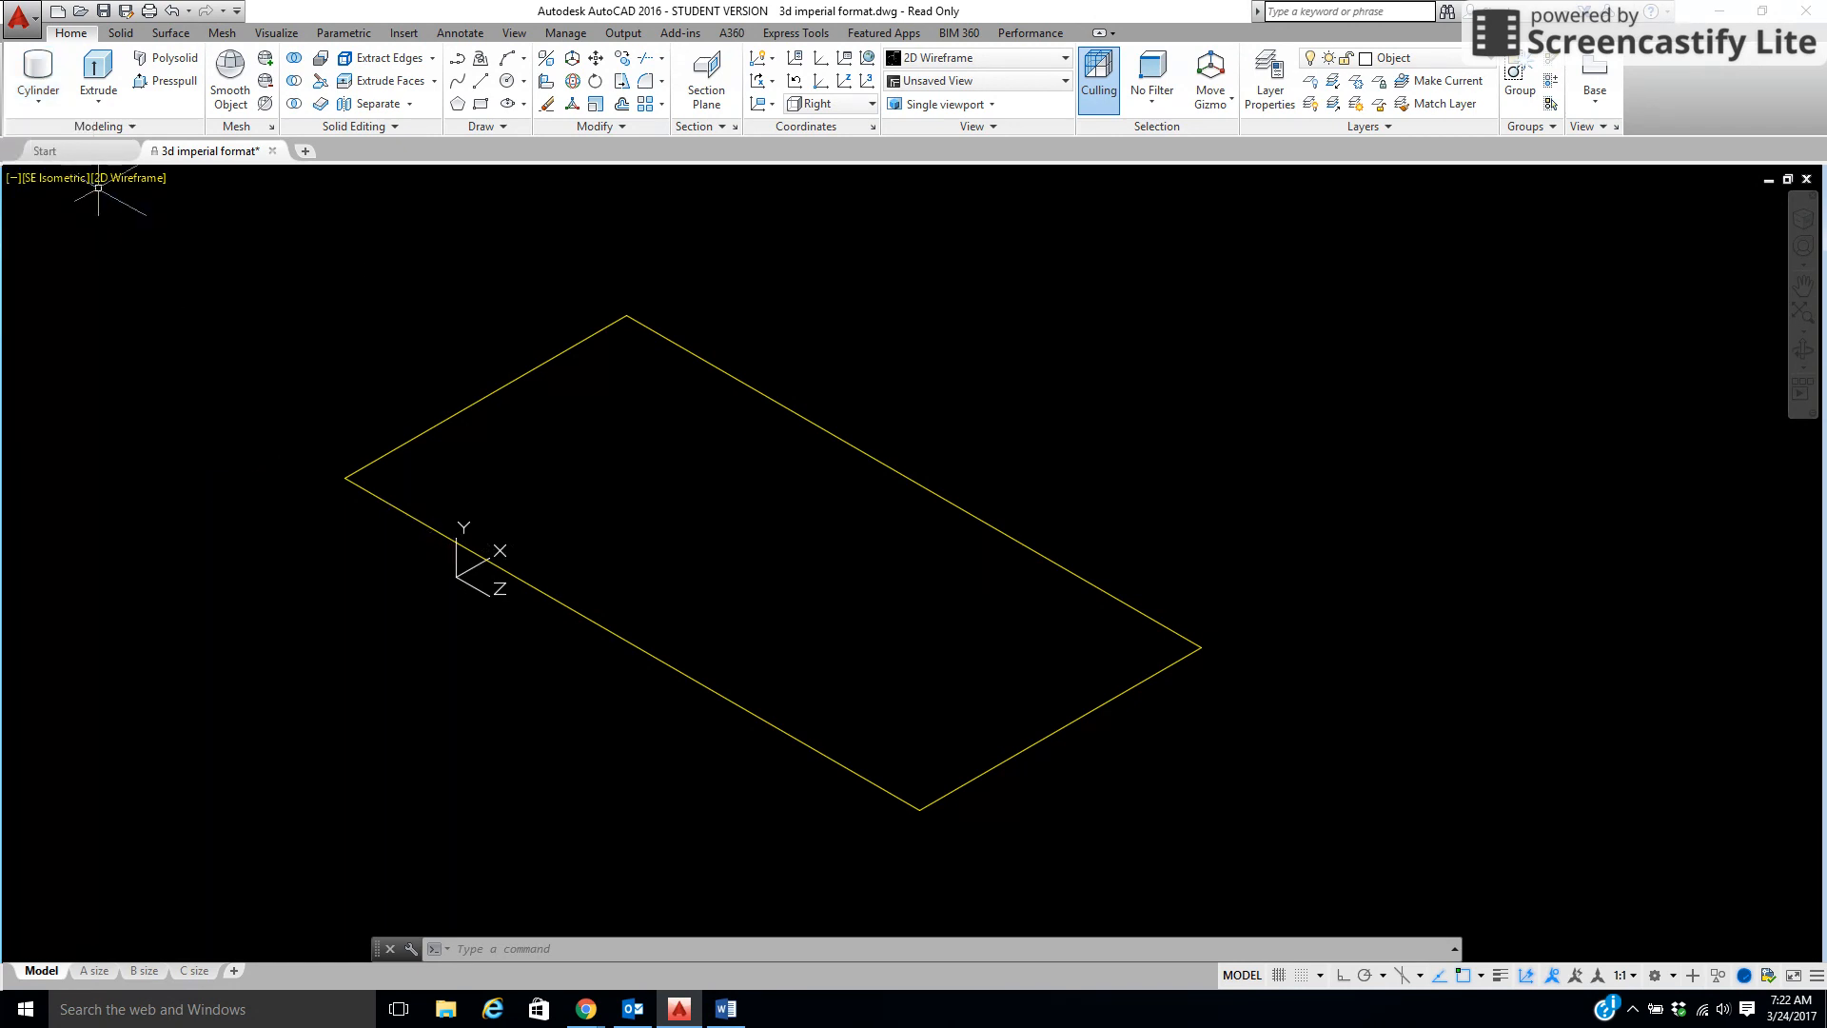
click(871, 110)
click(827, 152)
click(862, 106)
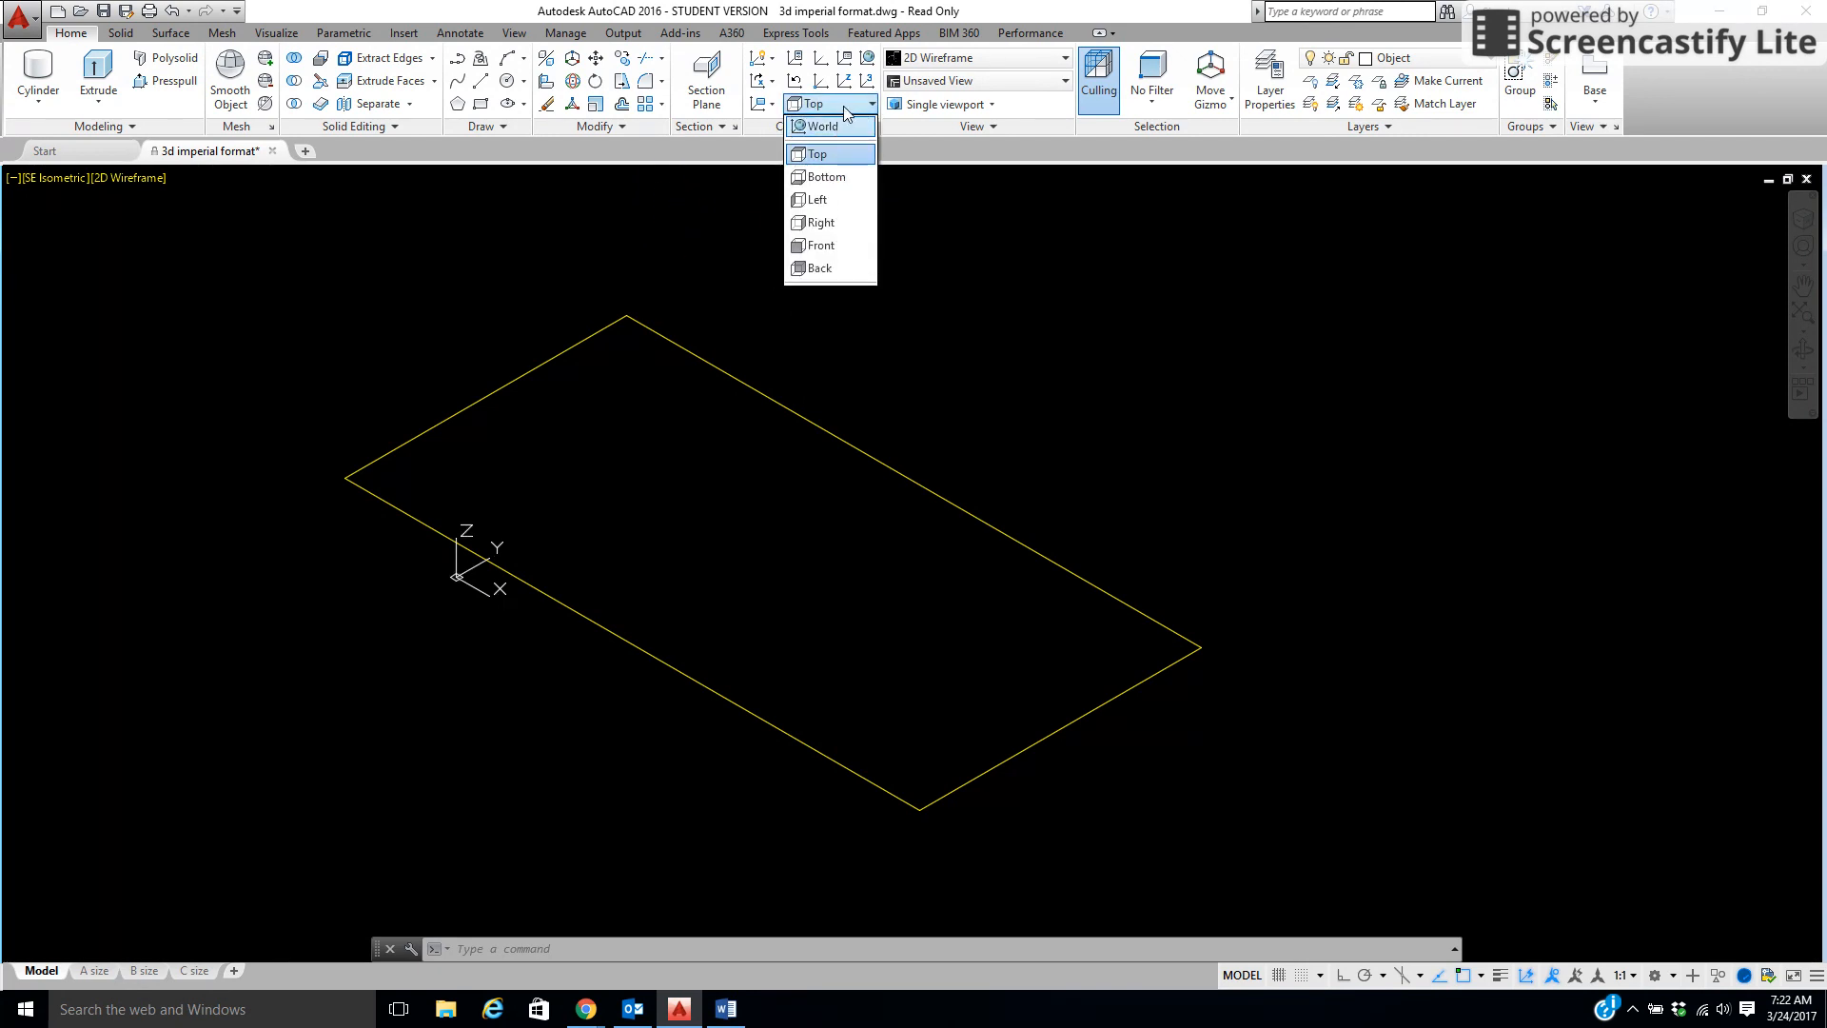
click(844, 106)
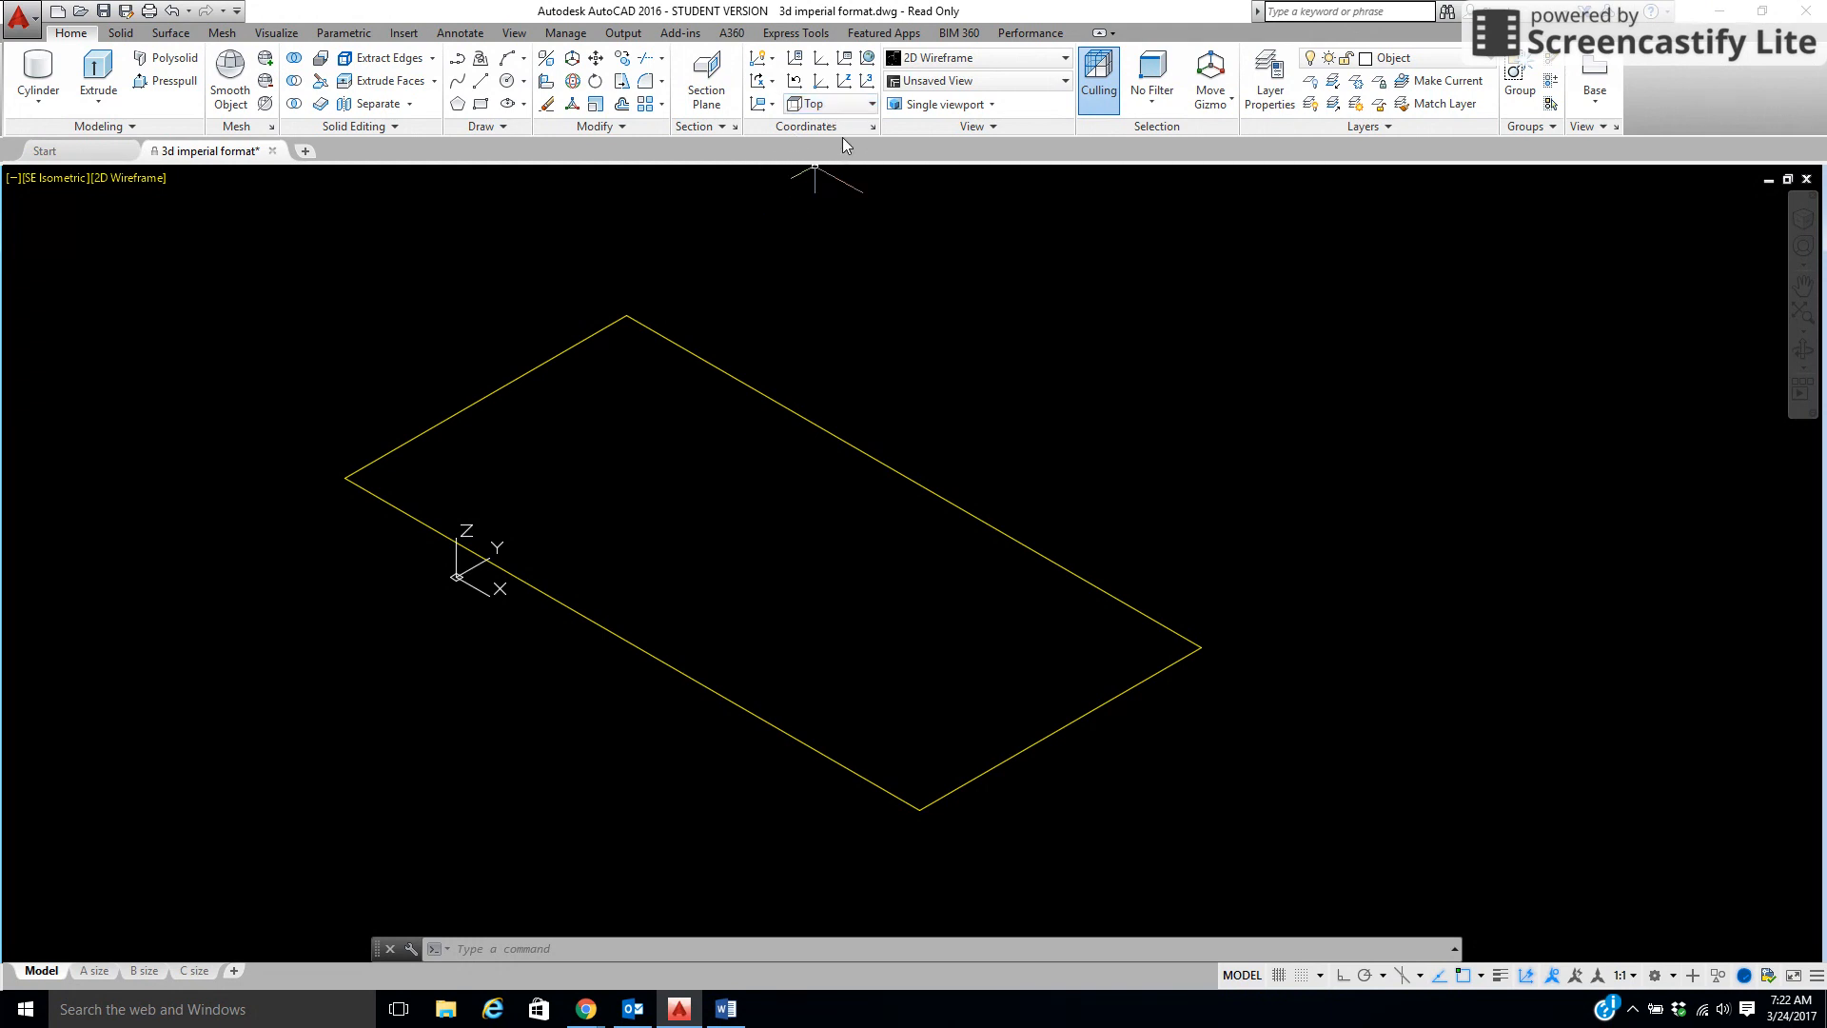
Draw an upright cylinder with a radius of about 1.02 inside the yellow rectangle, near its back corner
click(38, 71)
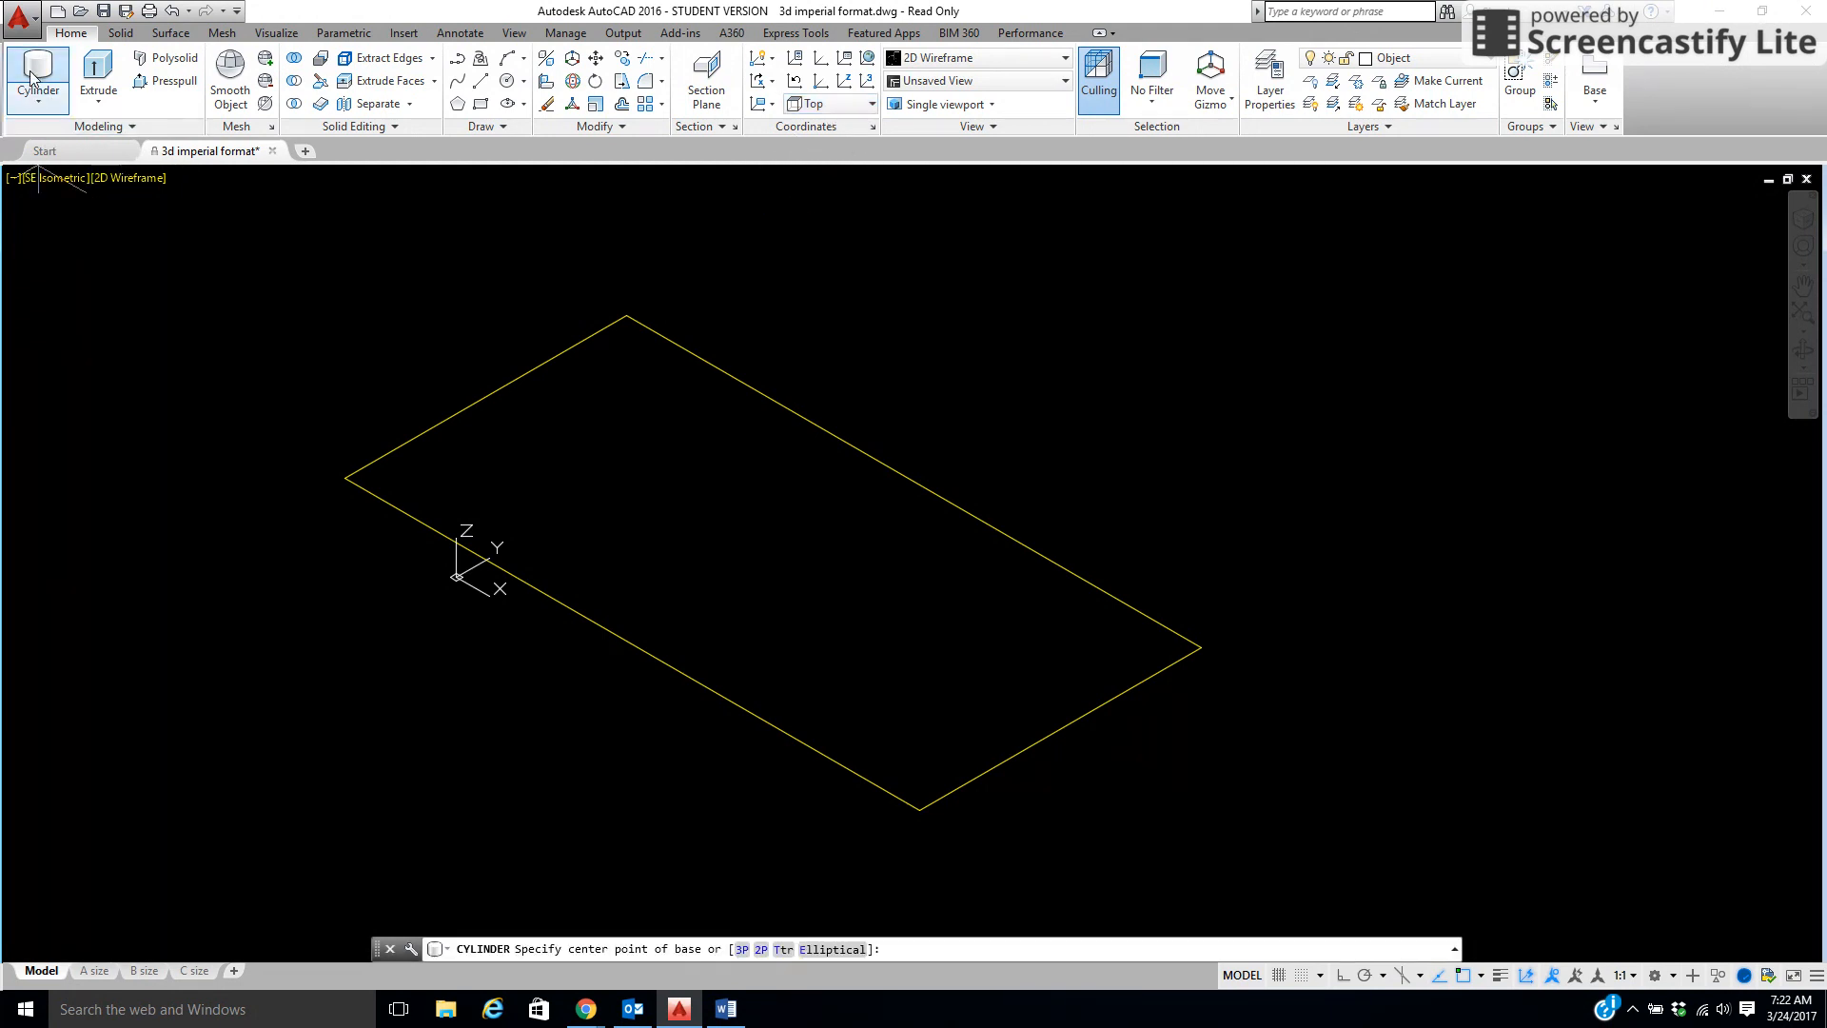
click(600, 444)
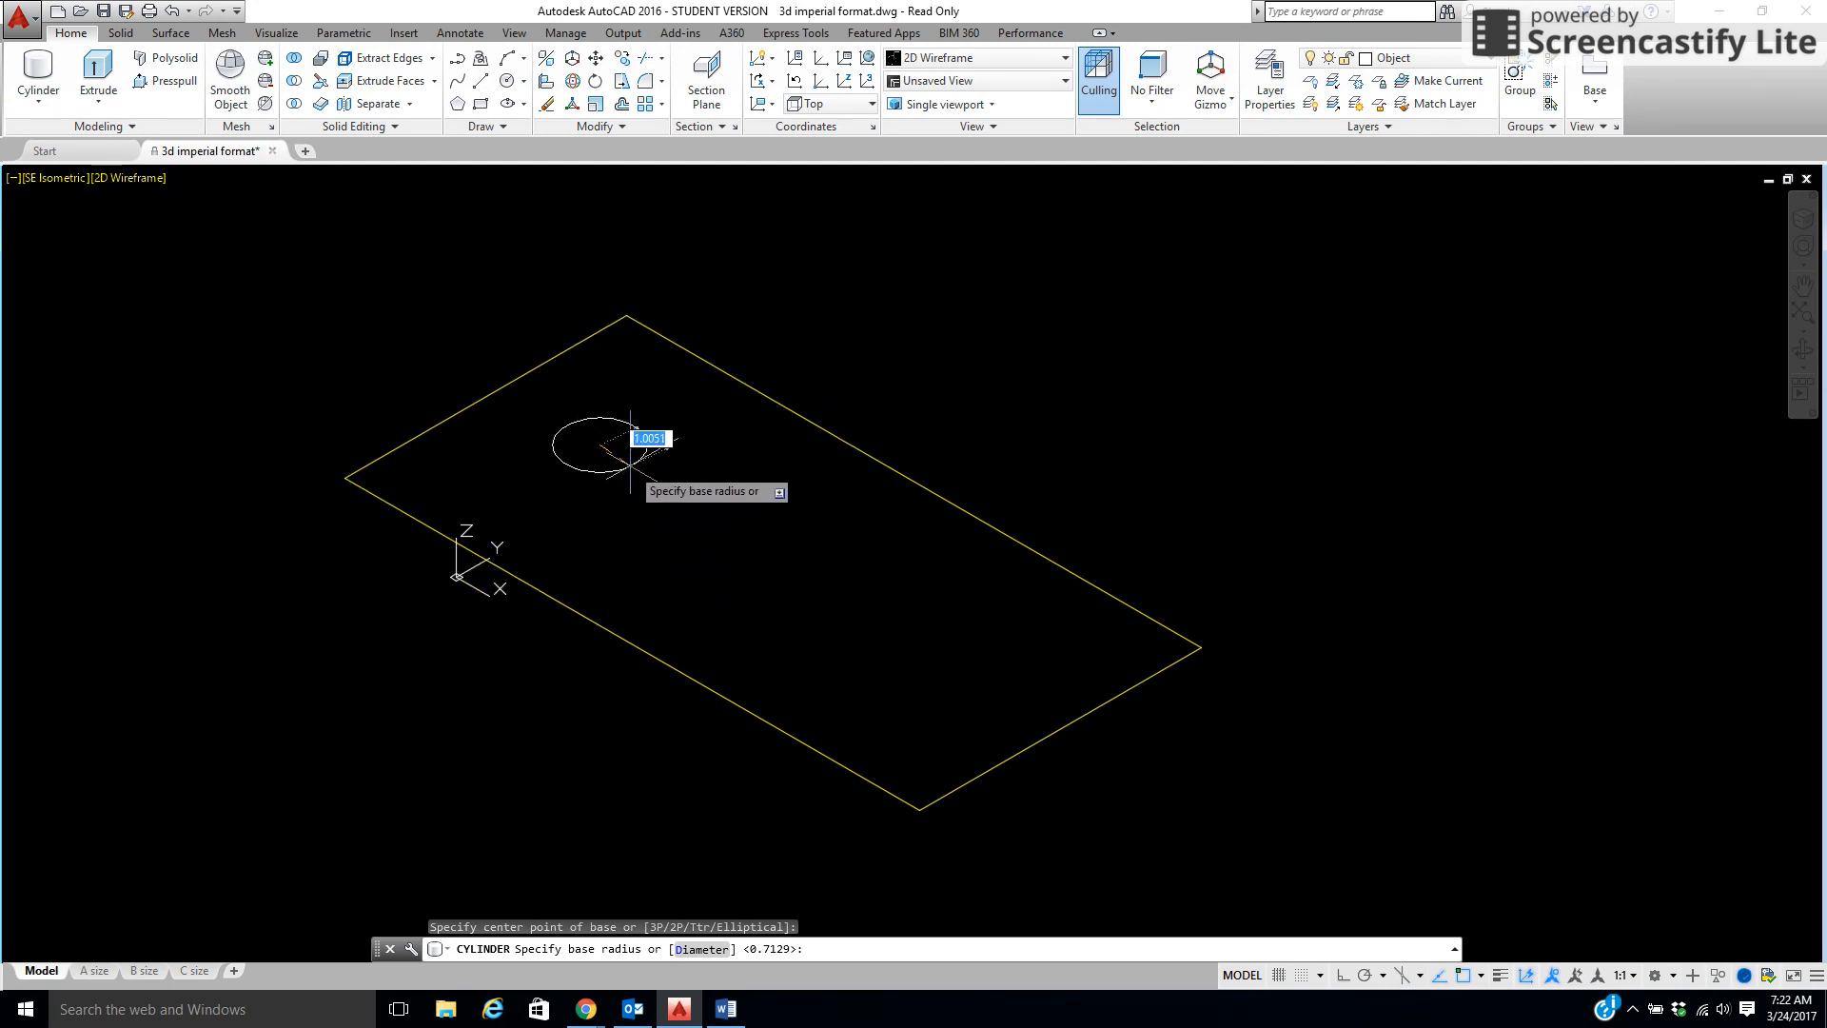
click(632, 458)
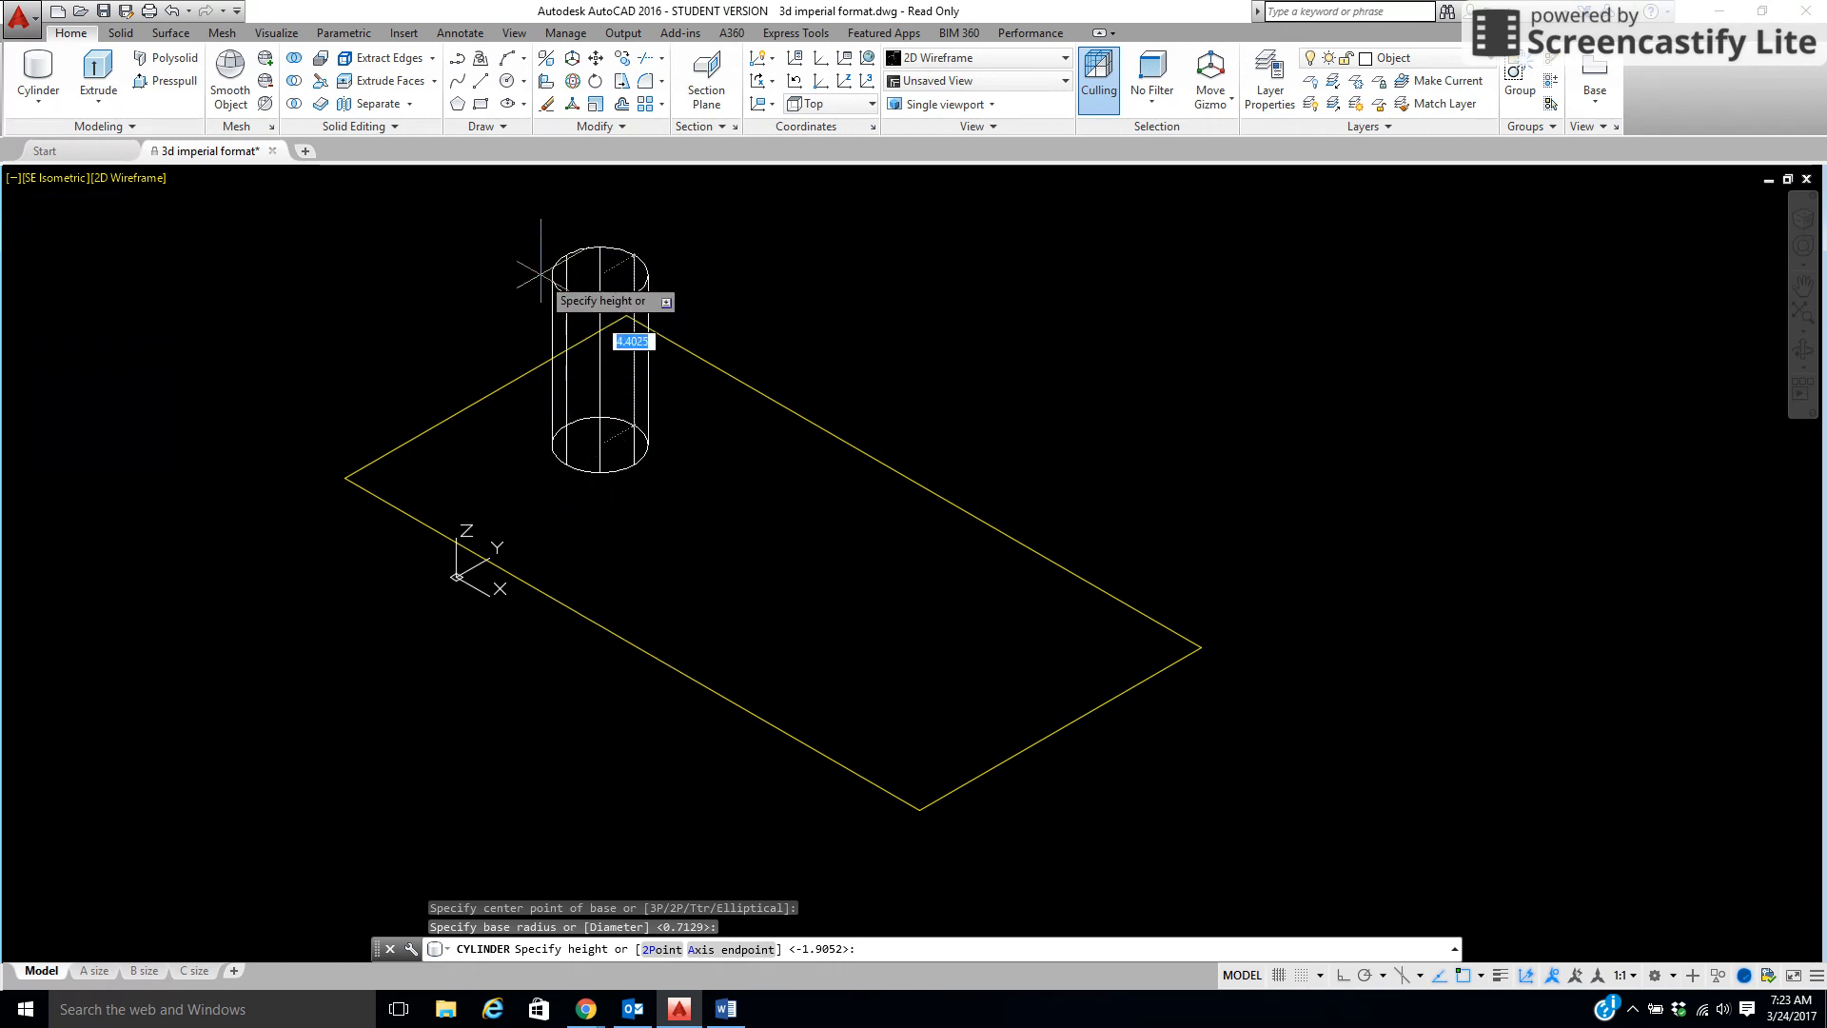
click(547, 238)
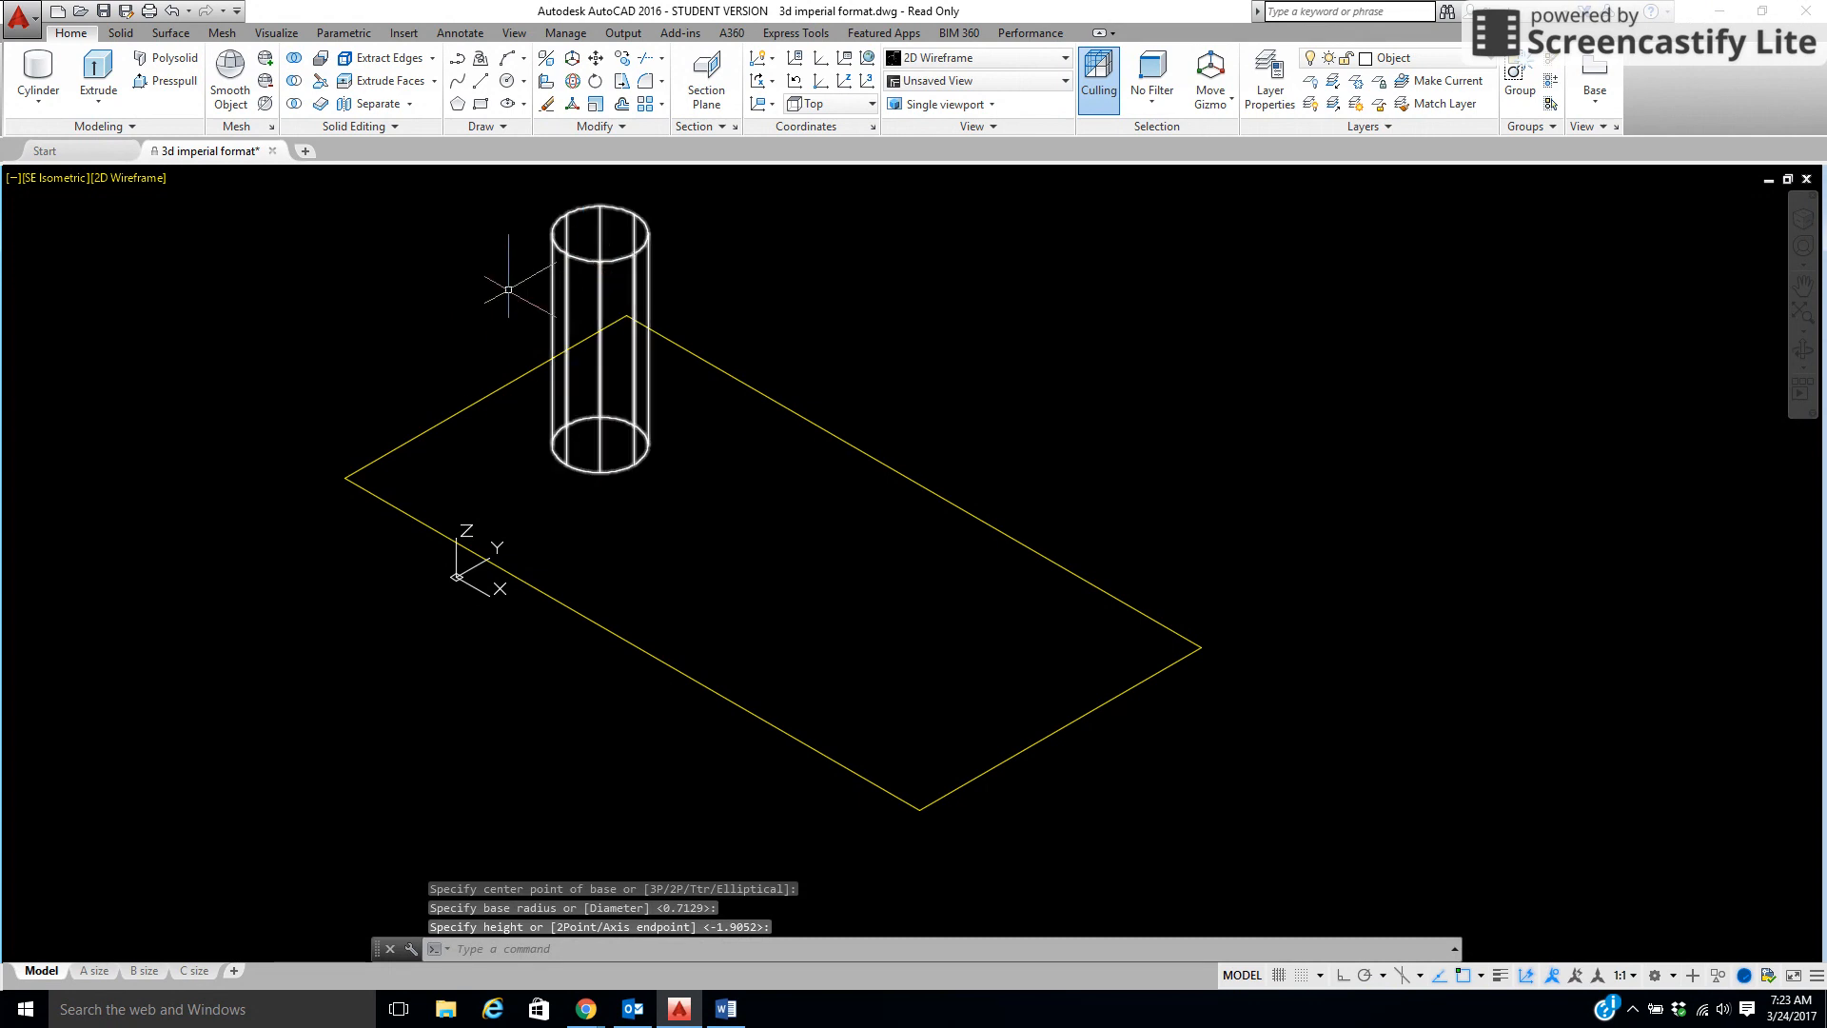
Preview the cylinder in the Conceptual, Hidden, Realistic, Shaded, Sketchy and X-Ray visual styles
click(132, 179)
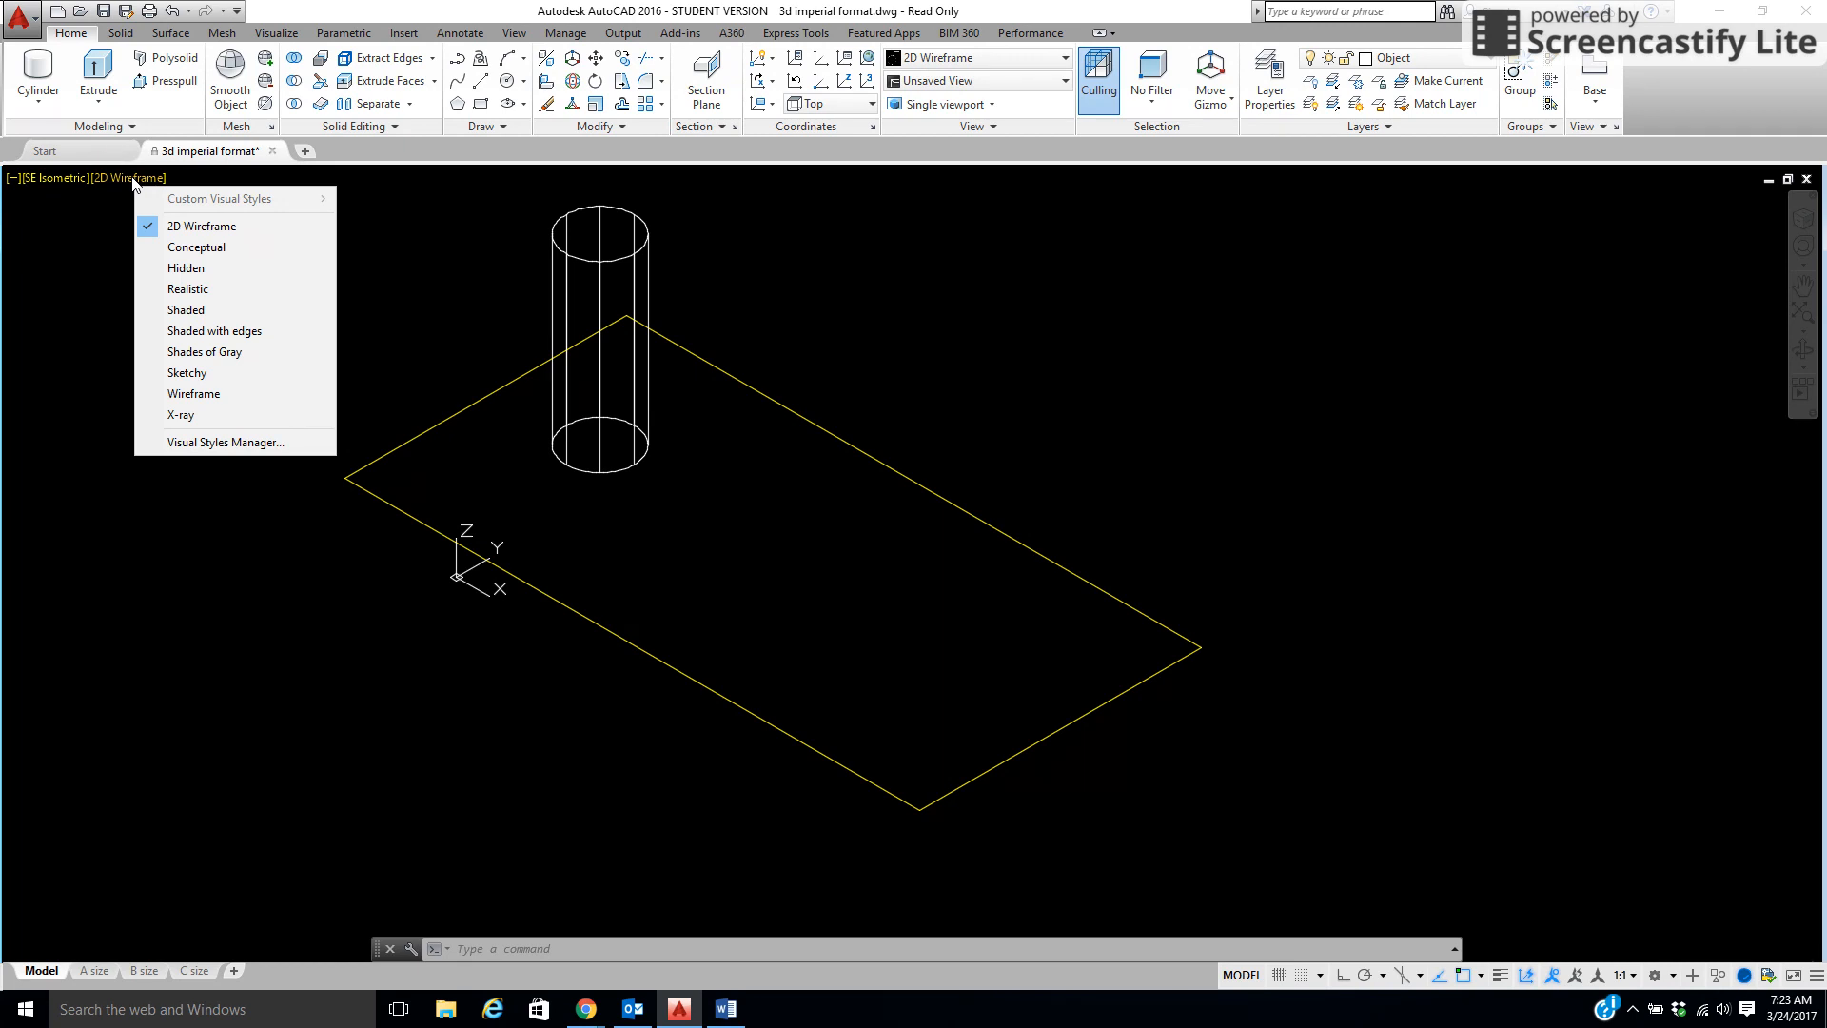
click(197, 249)
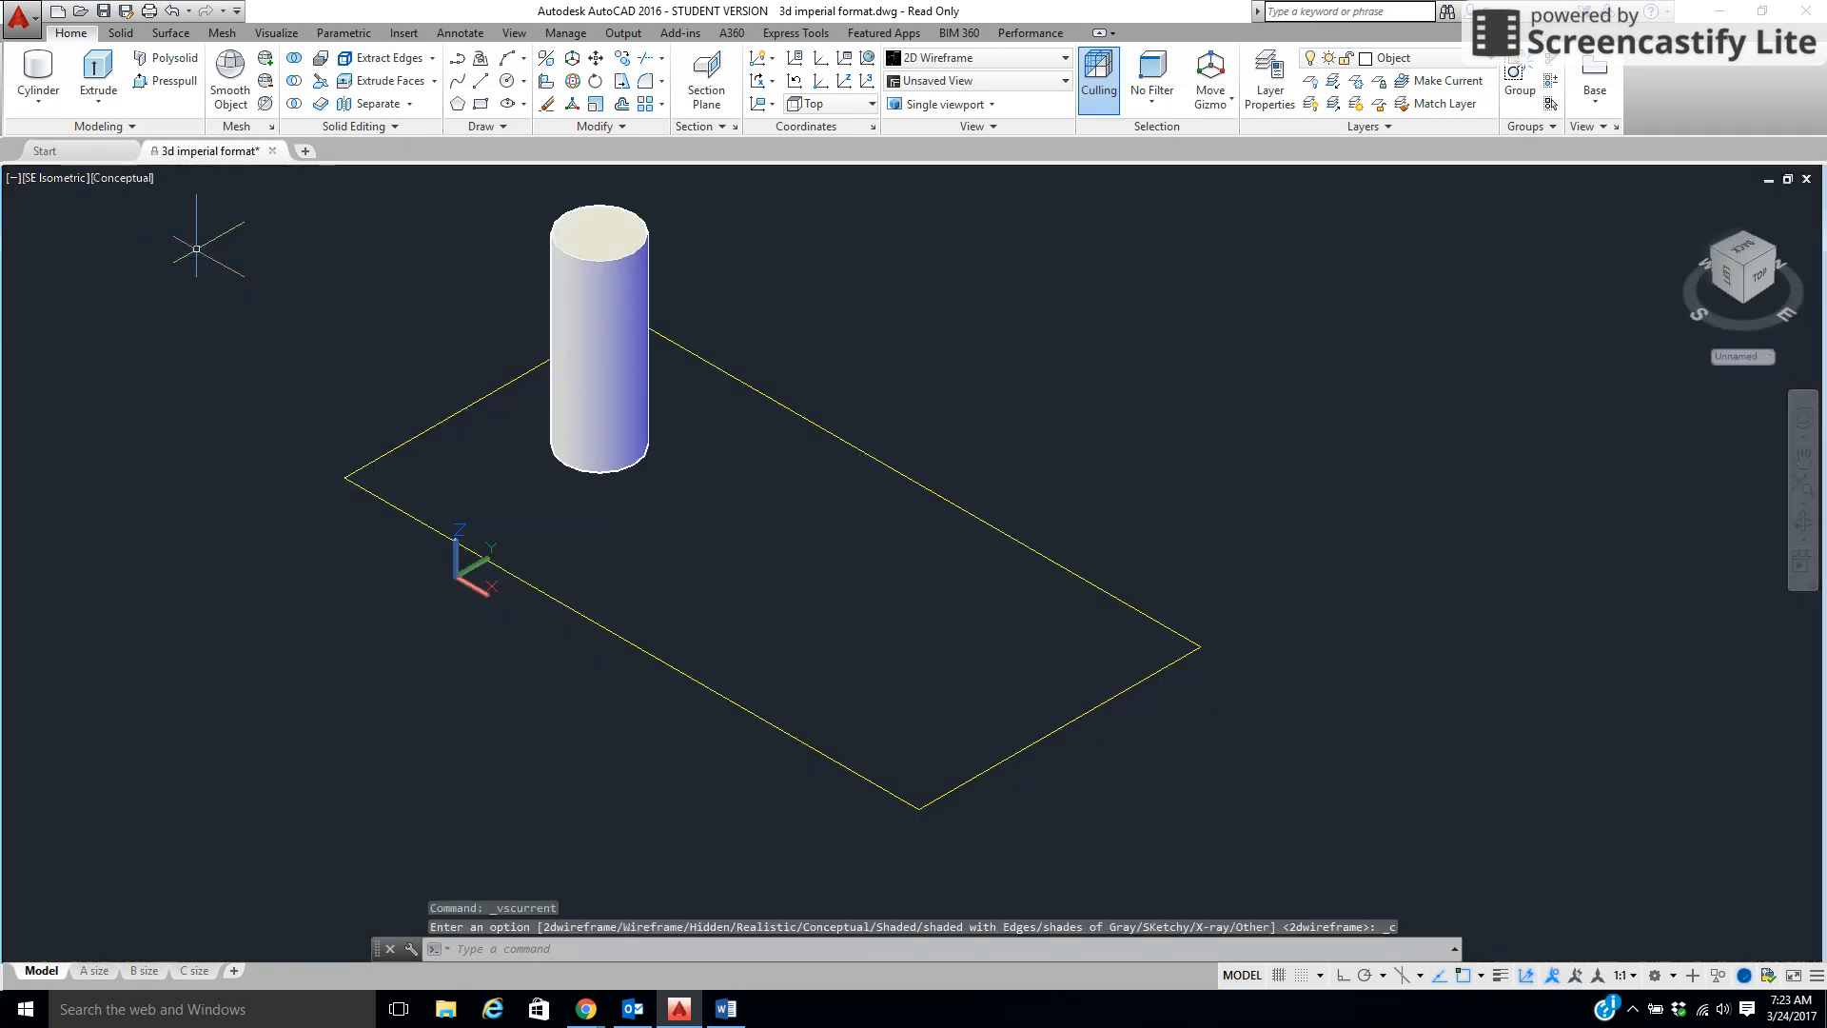
click(122, 178)
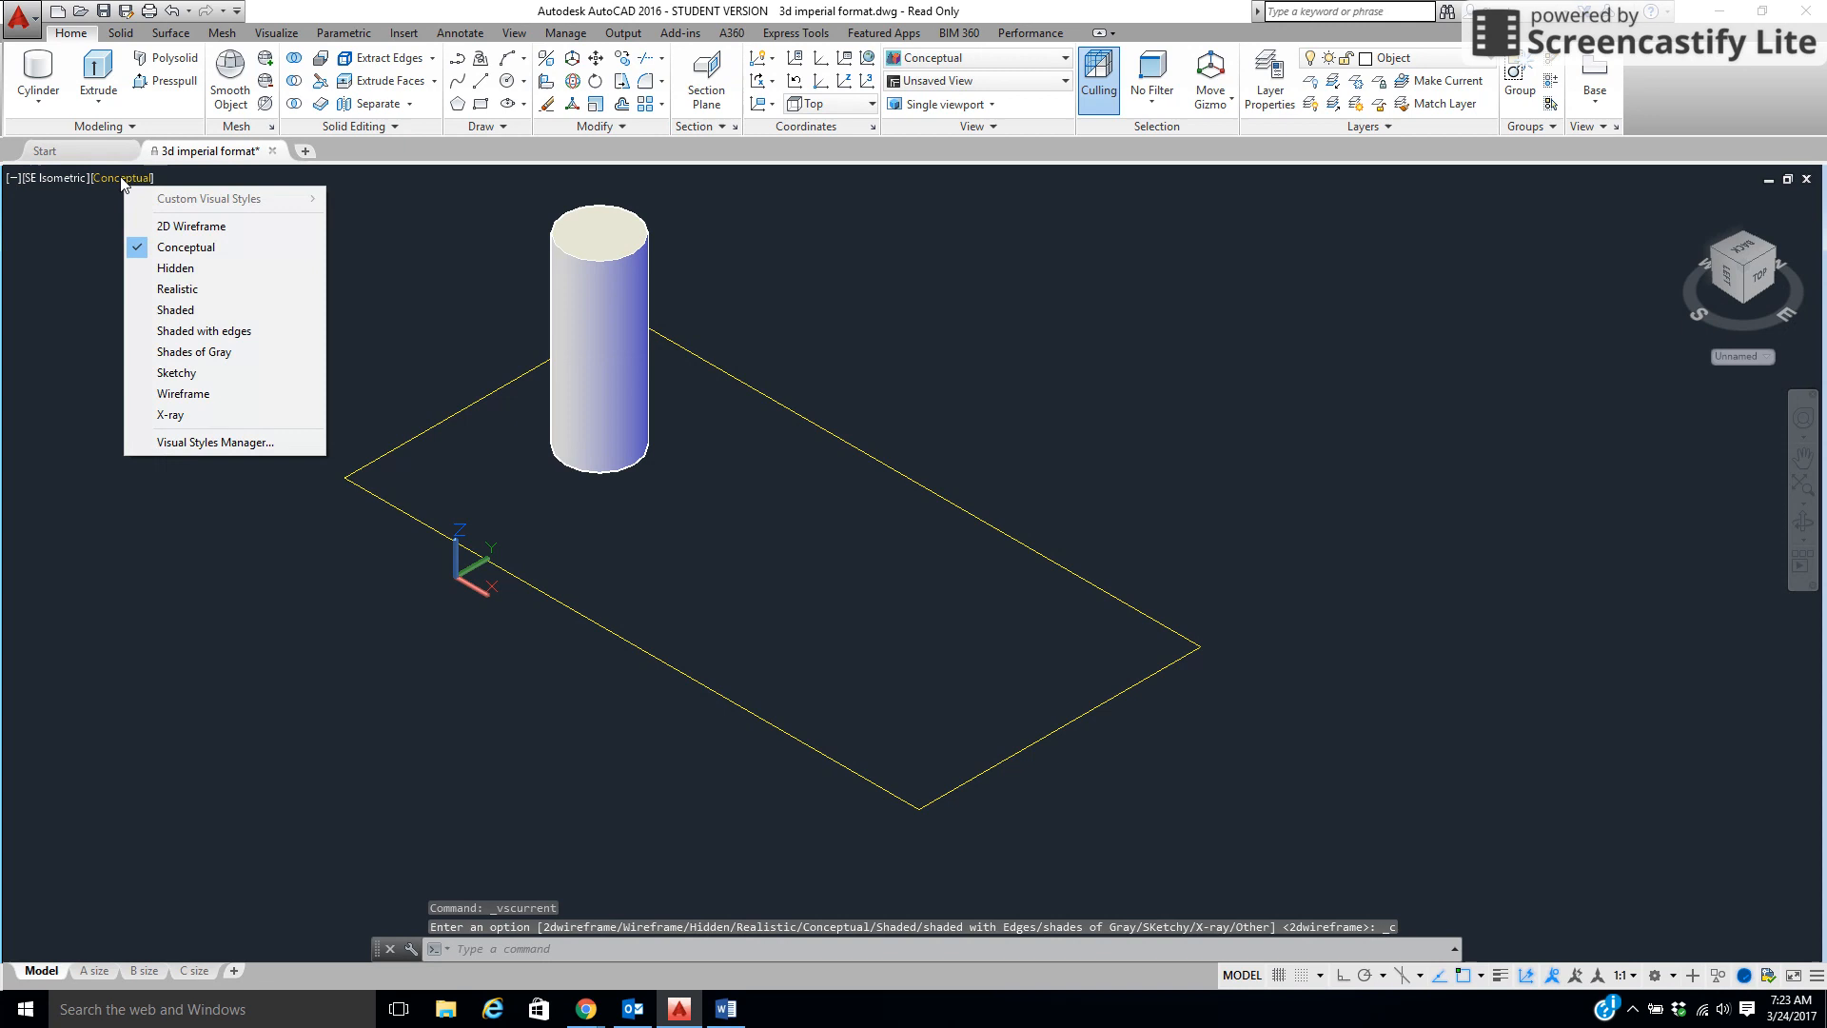
click(175, 266)
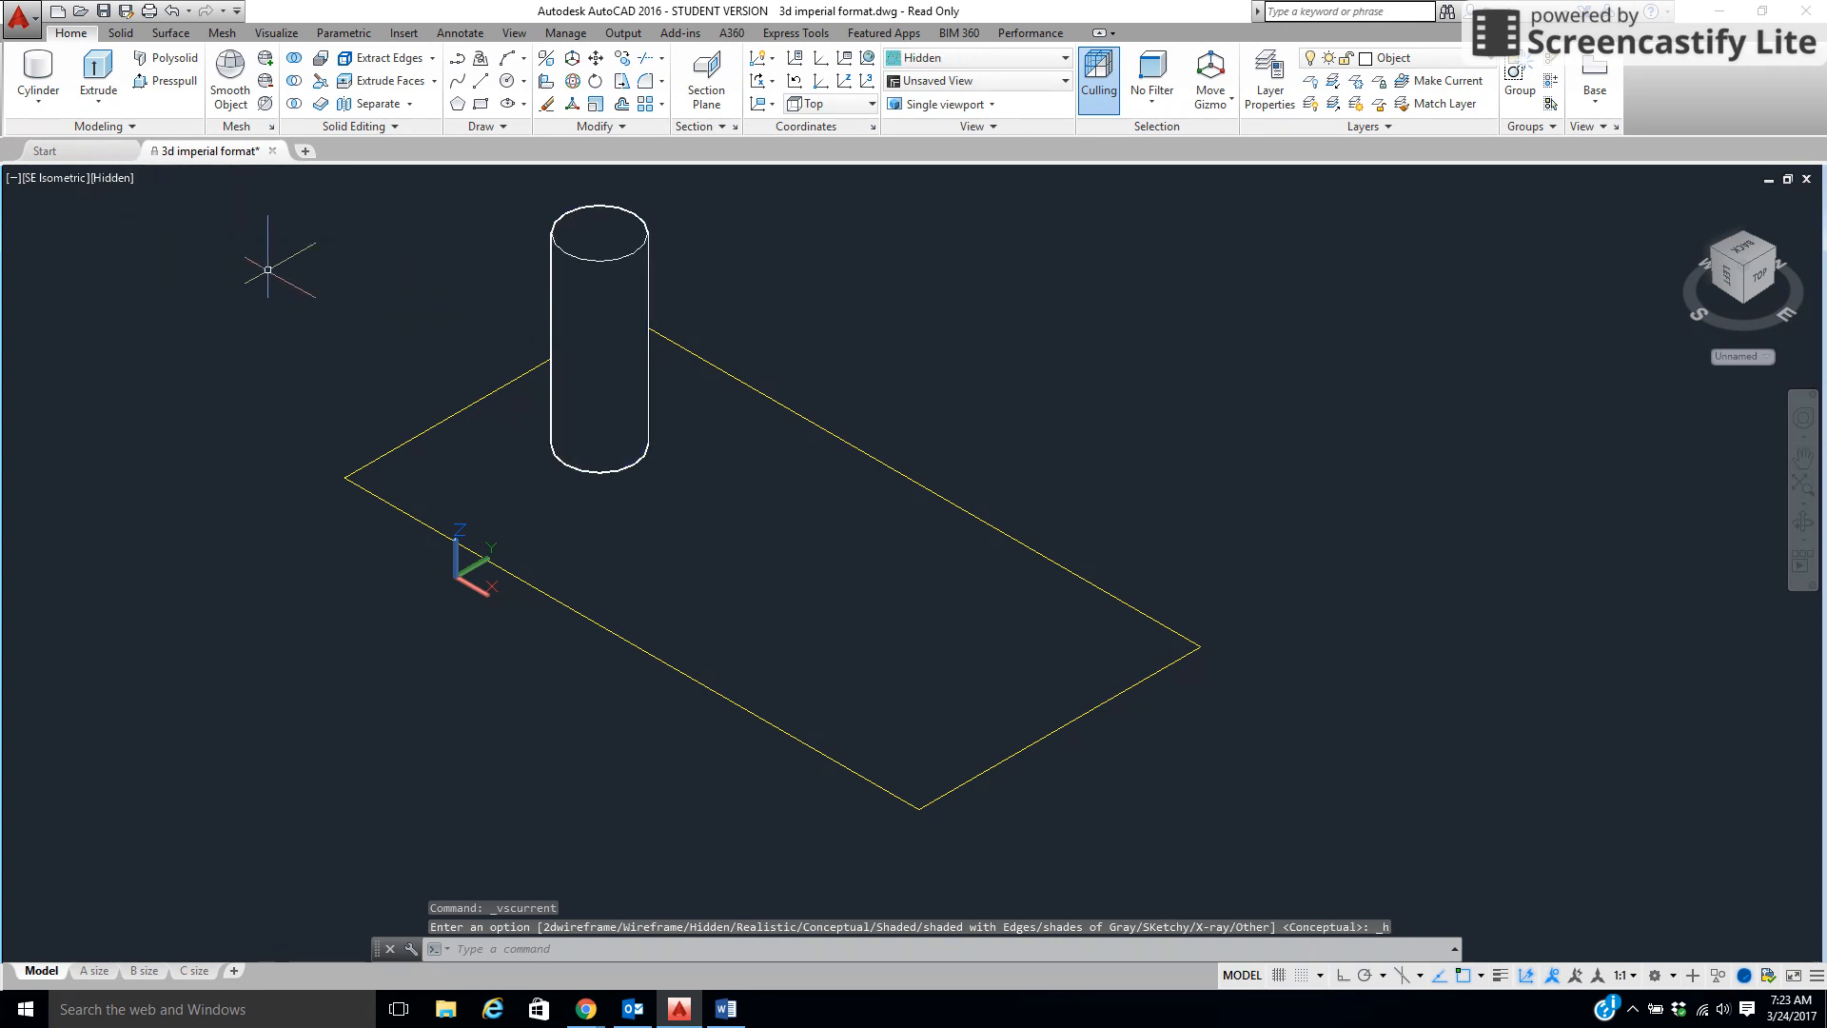
click(109, 181)
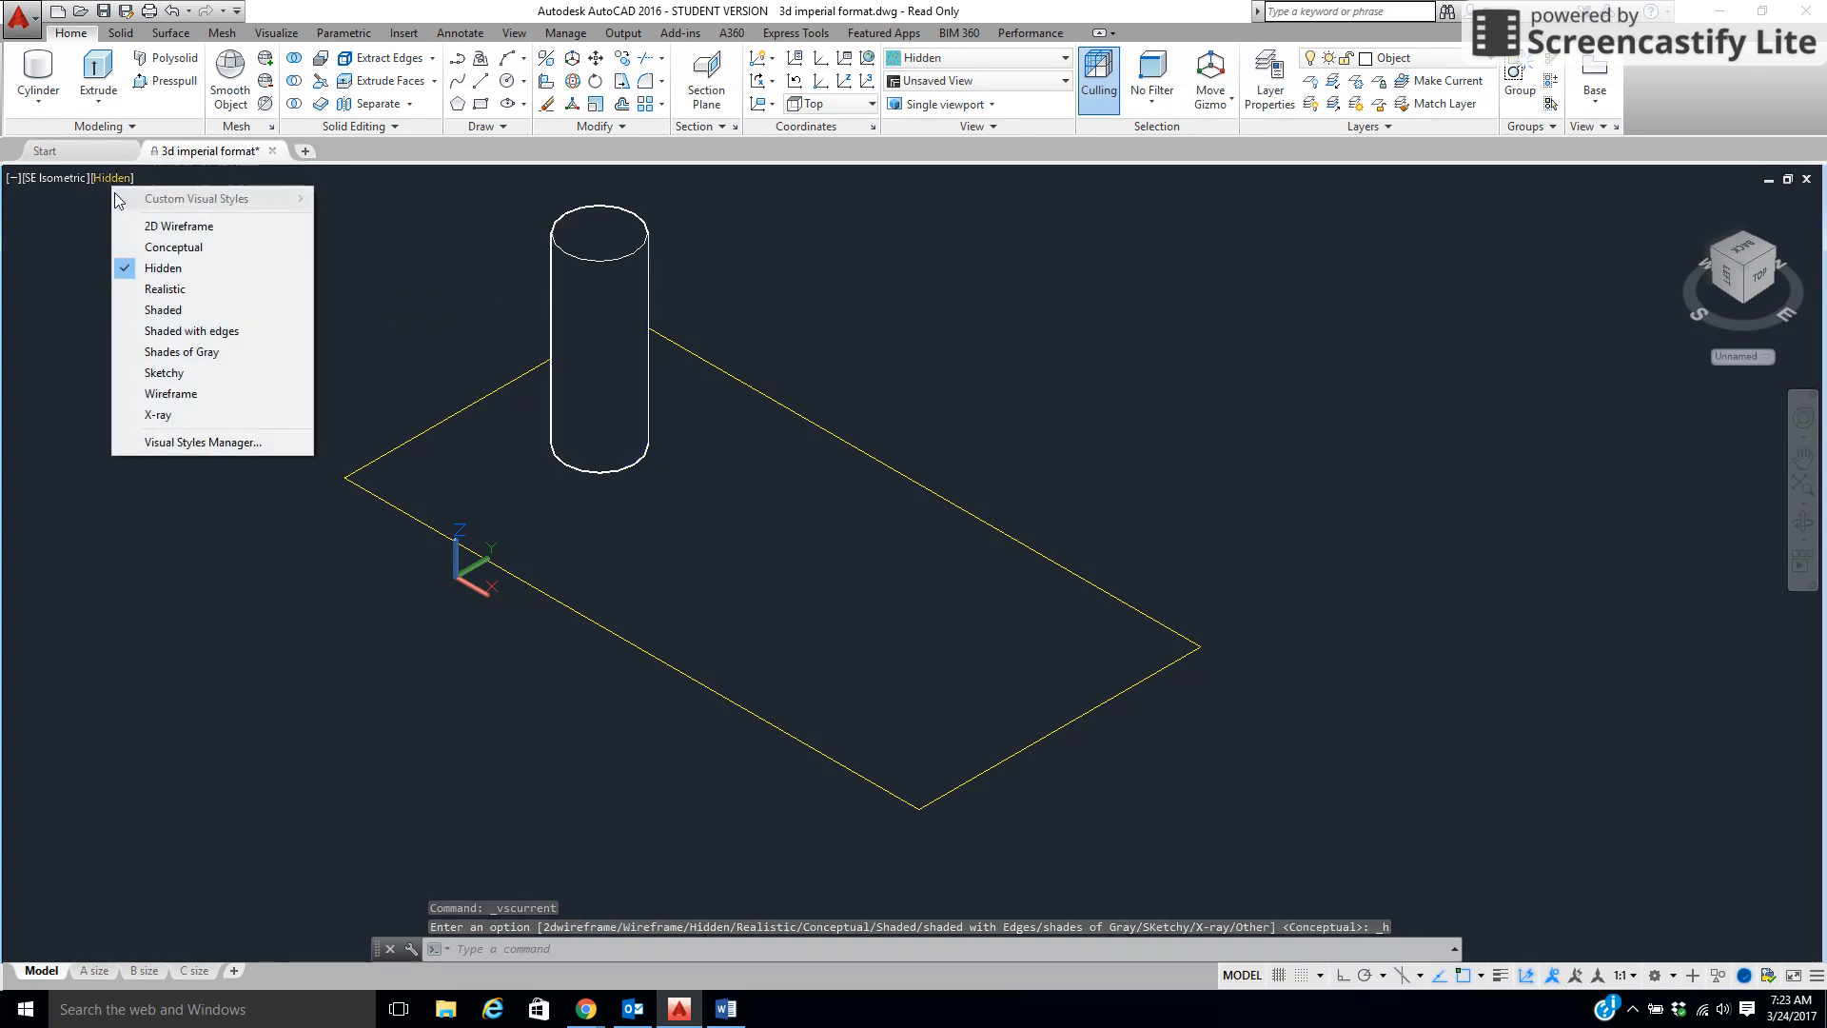
click(157, 289)
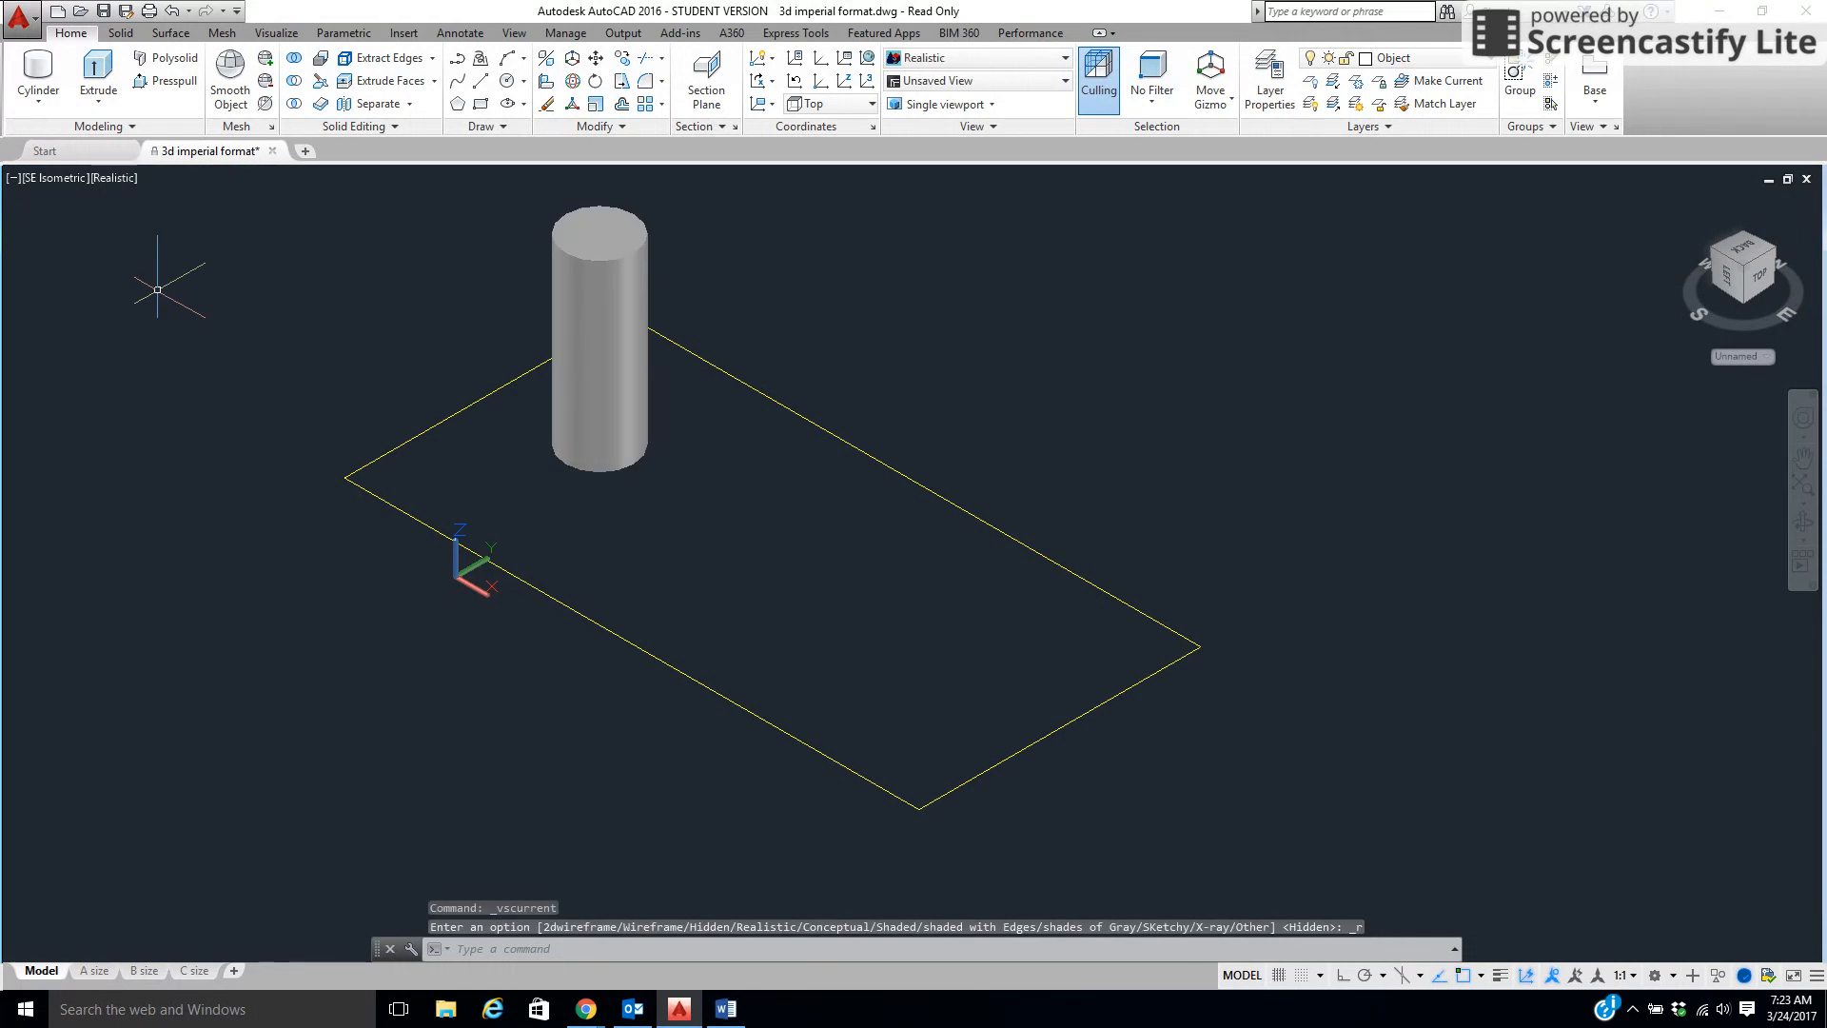
click(112, 180)
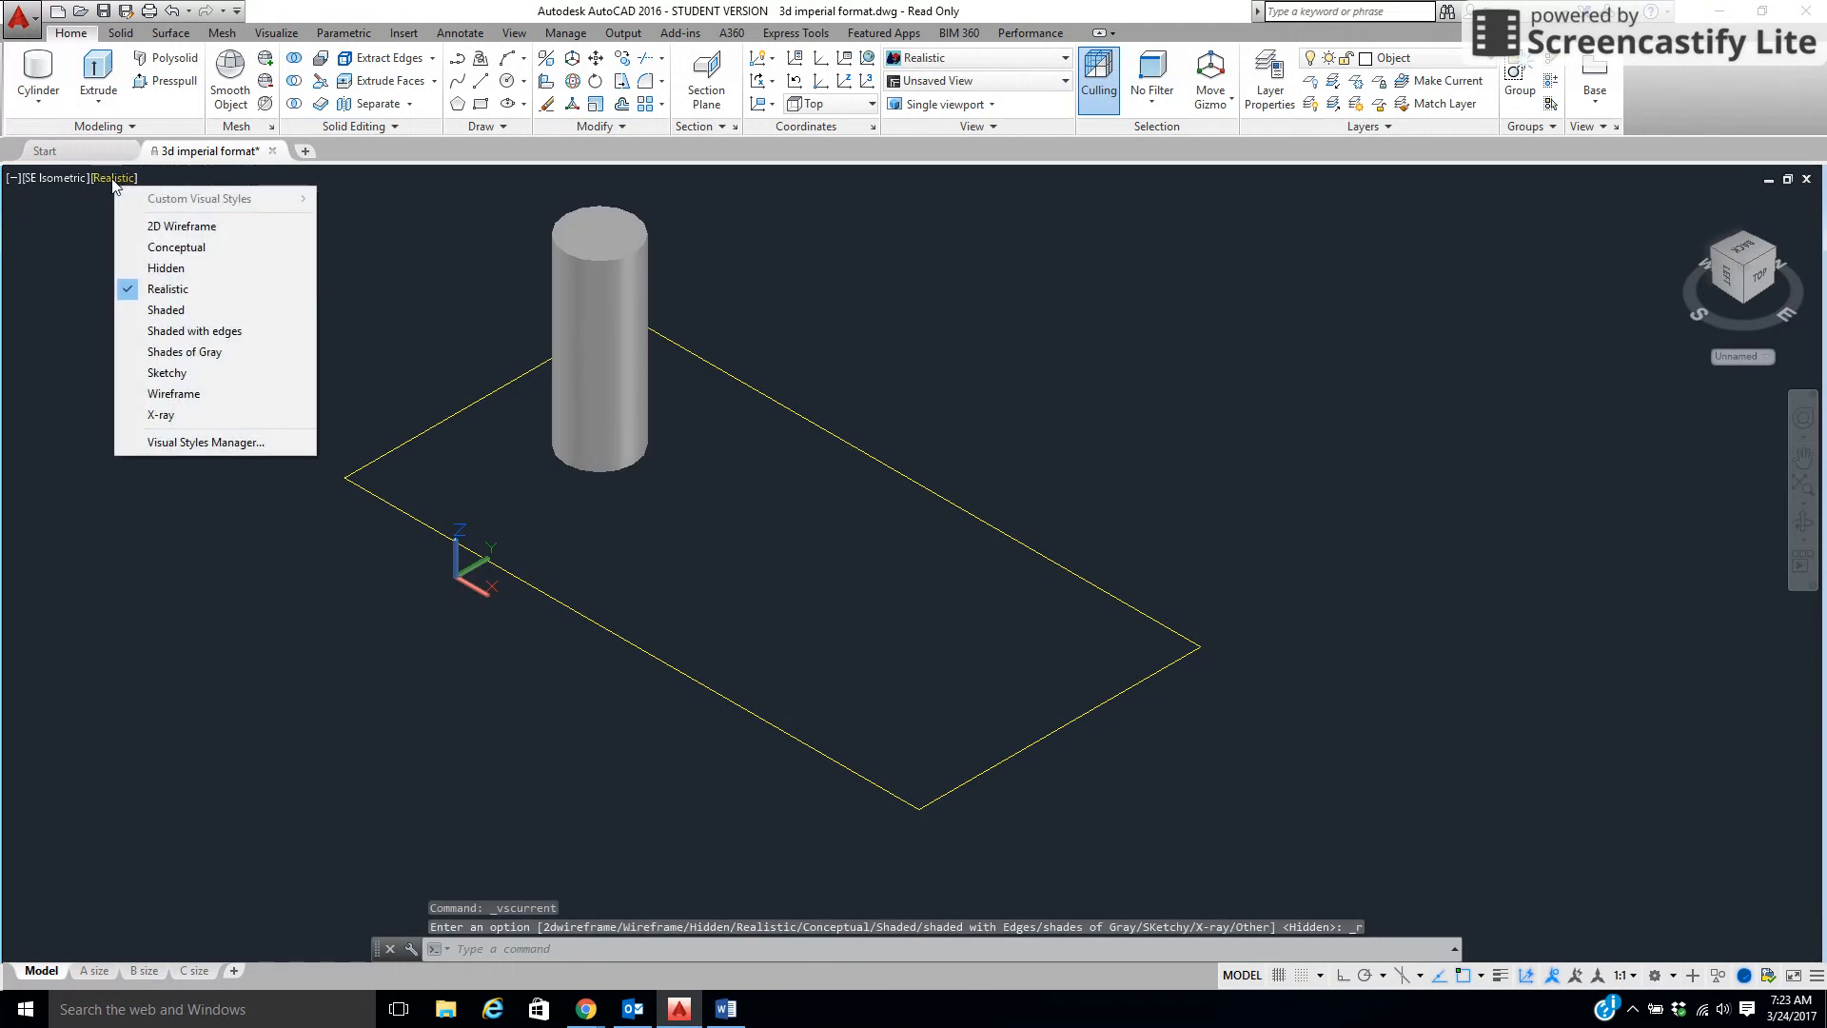
click(166, 310)
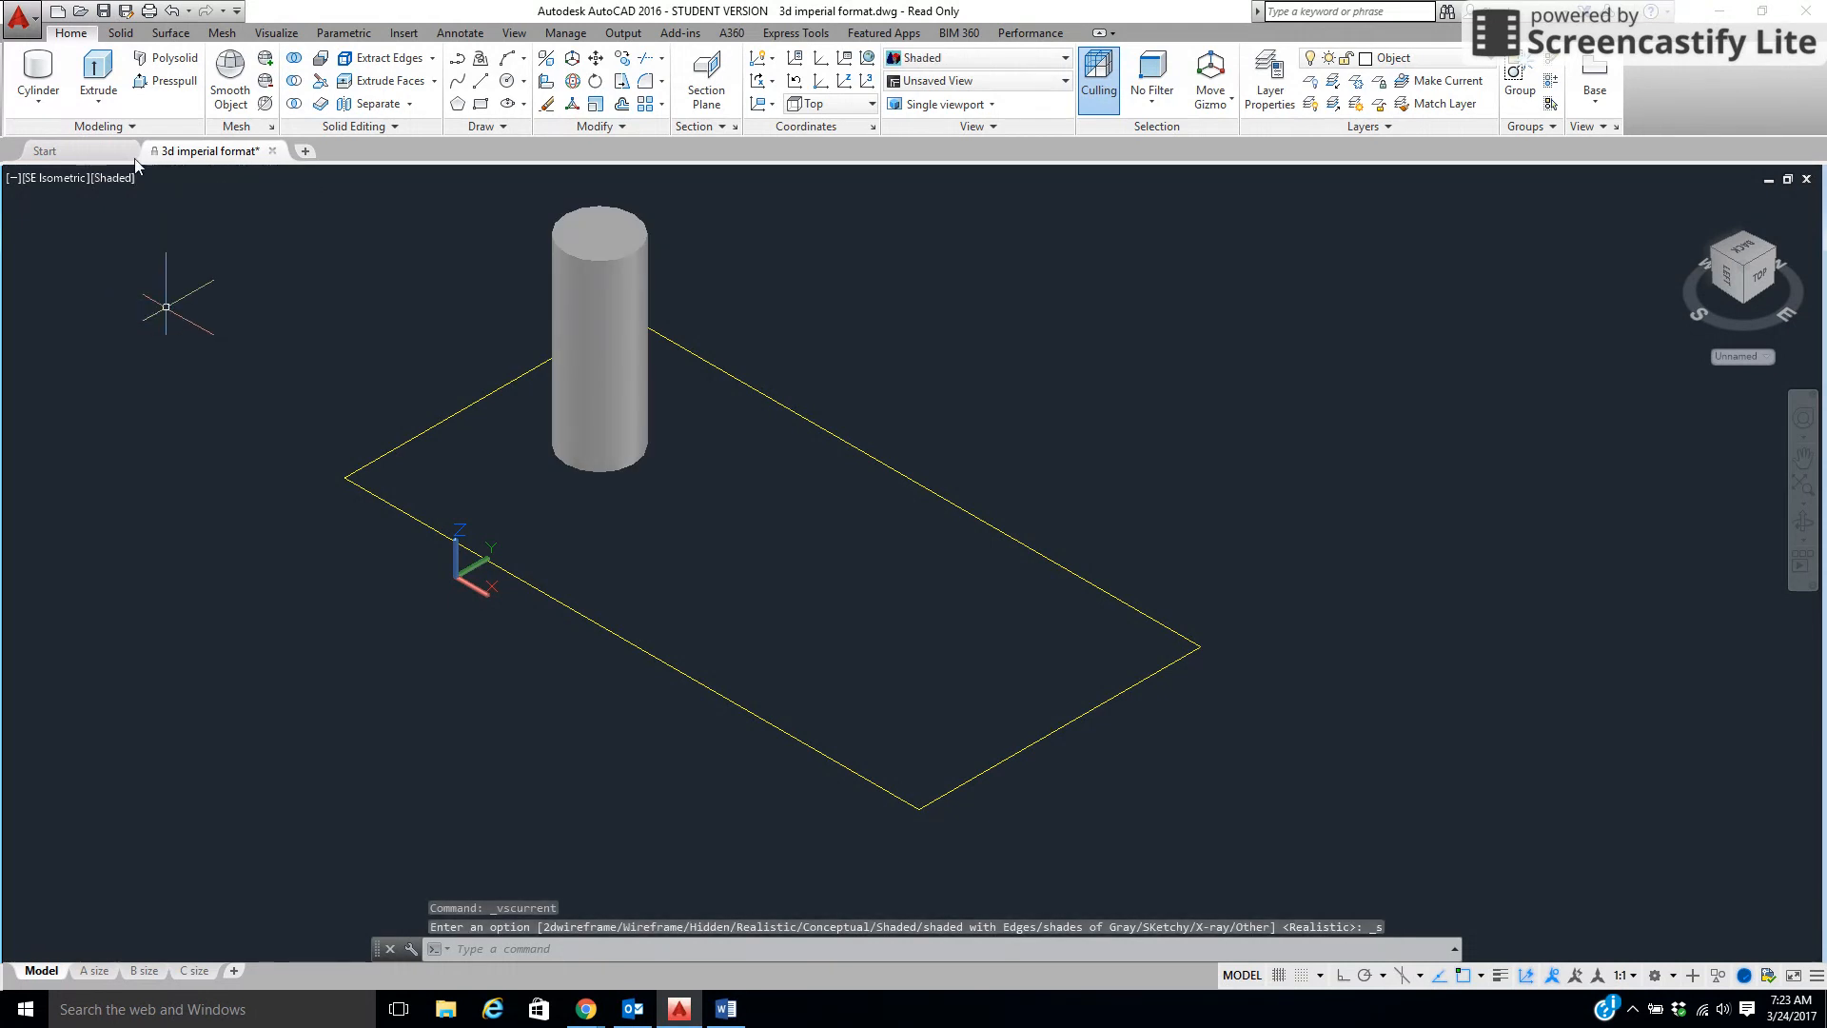
click(107, 178)
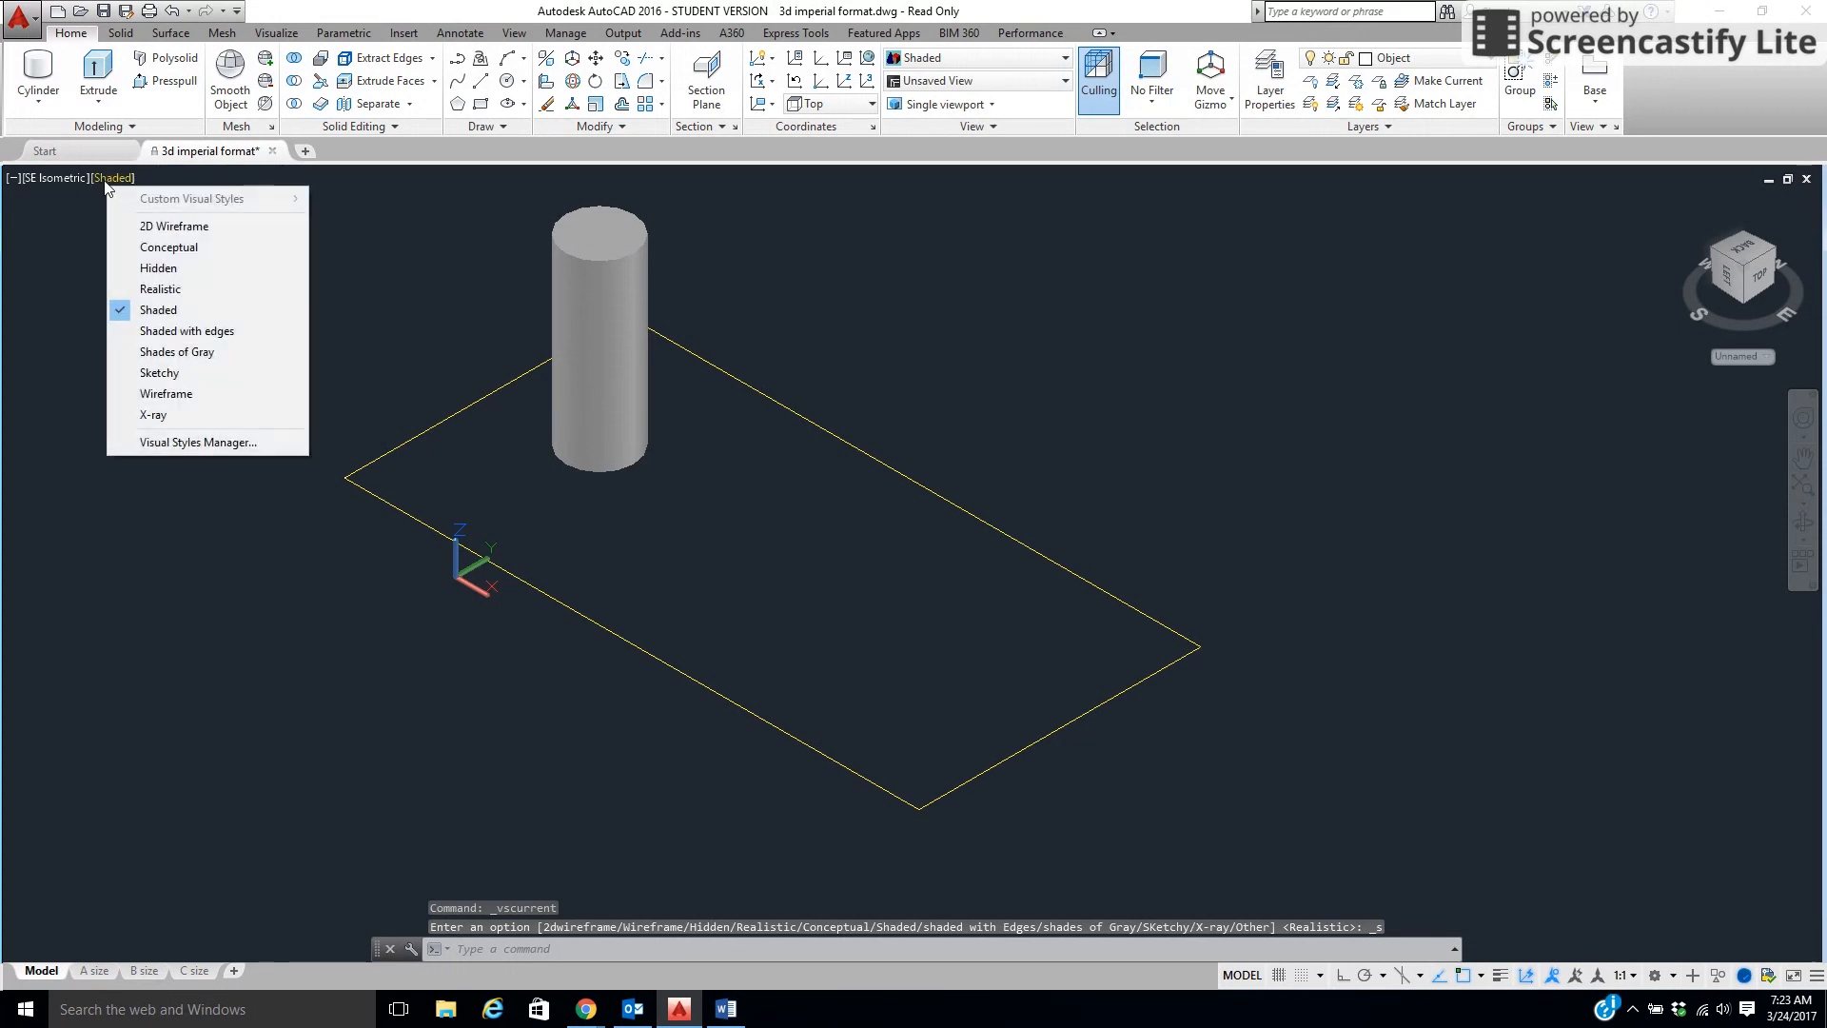
click(159, 372)
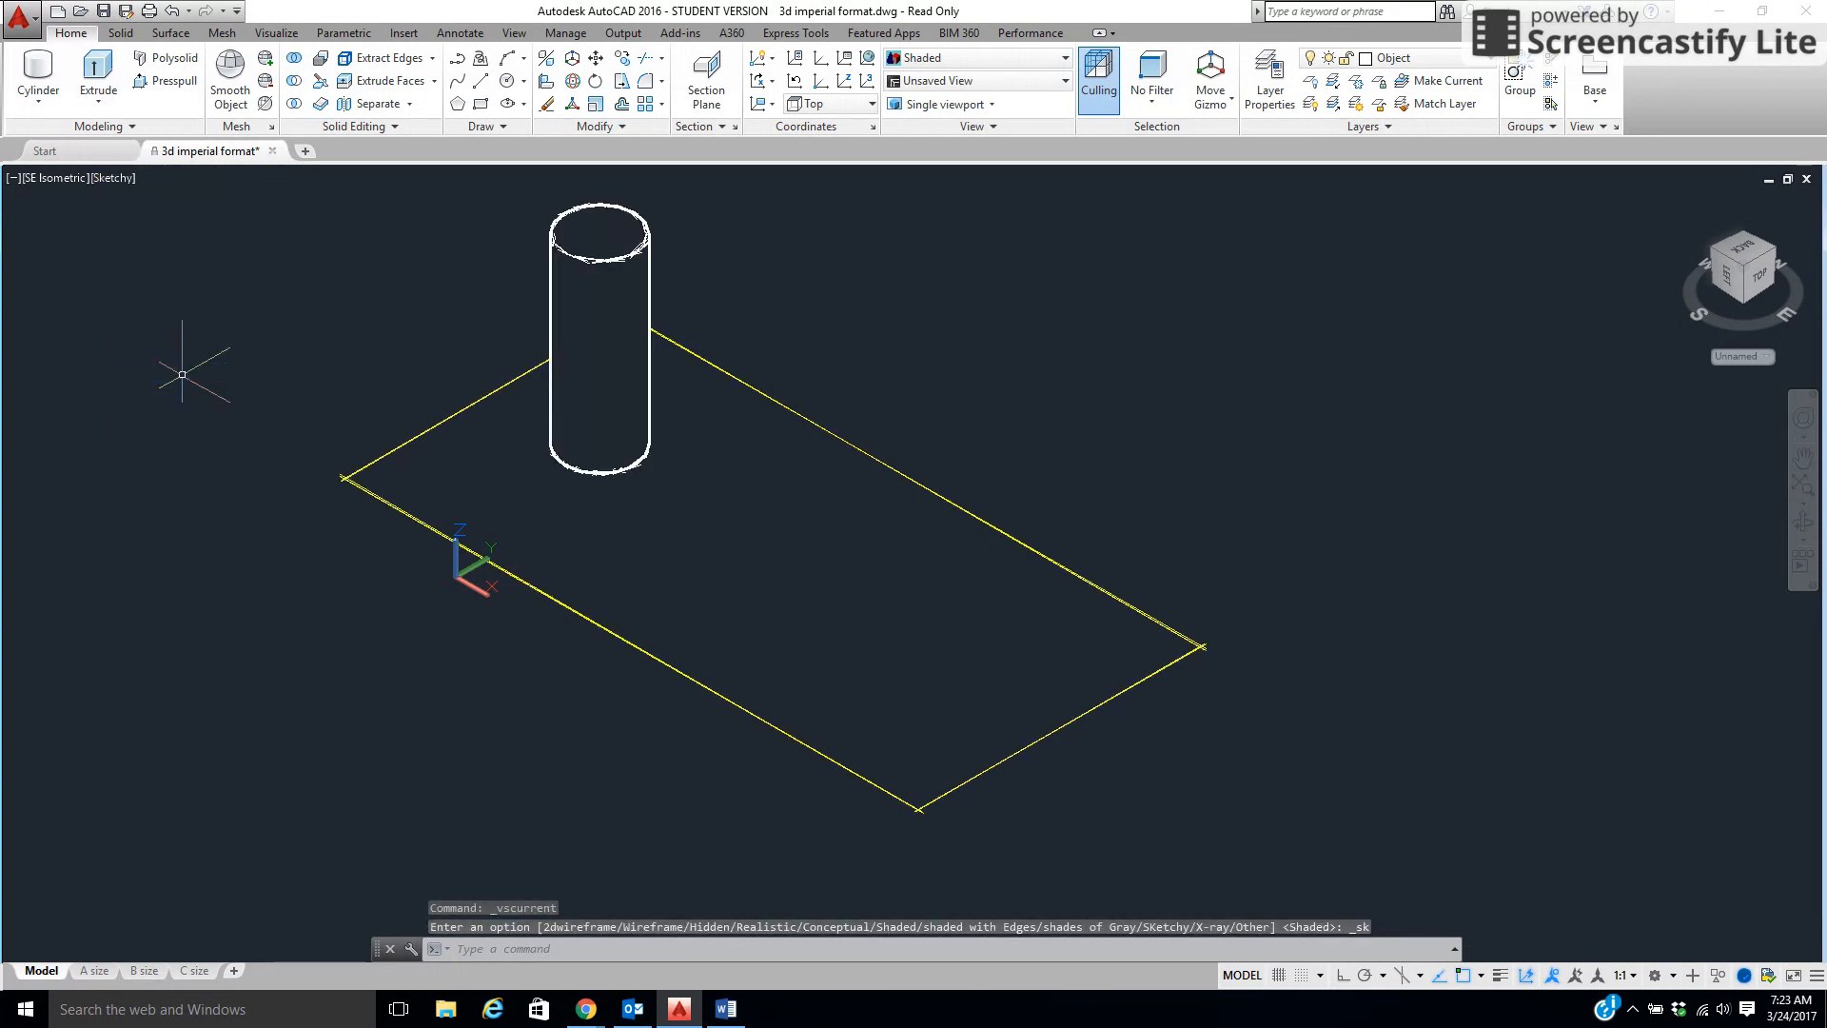
click(122, 177)
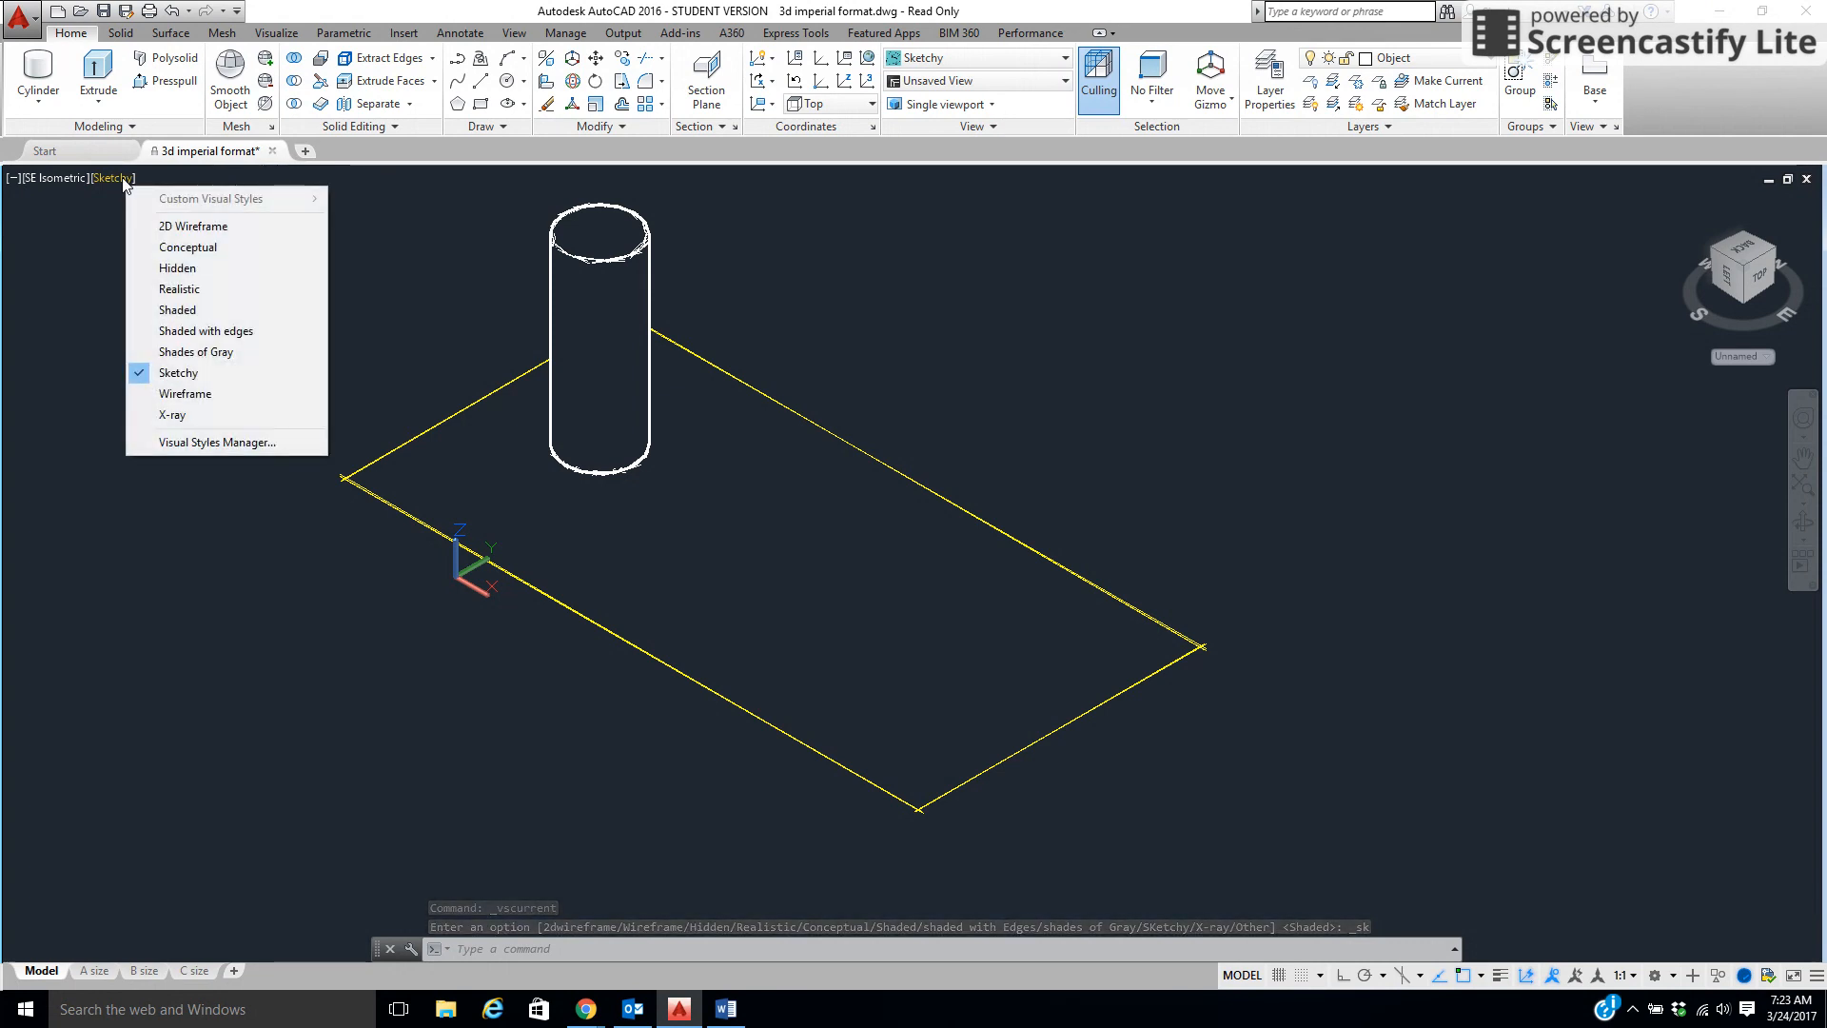
click(157, 414)
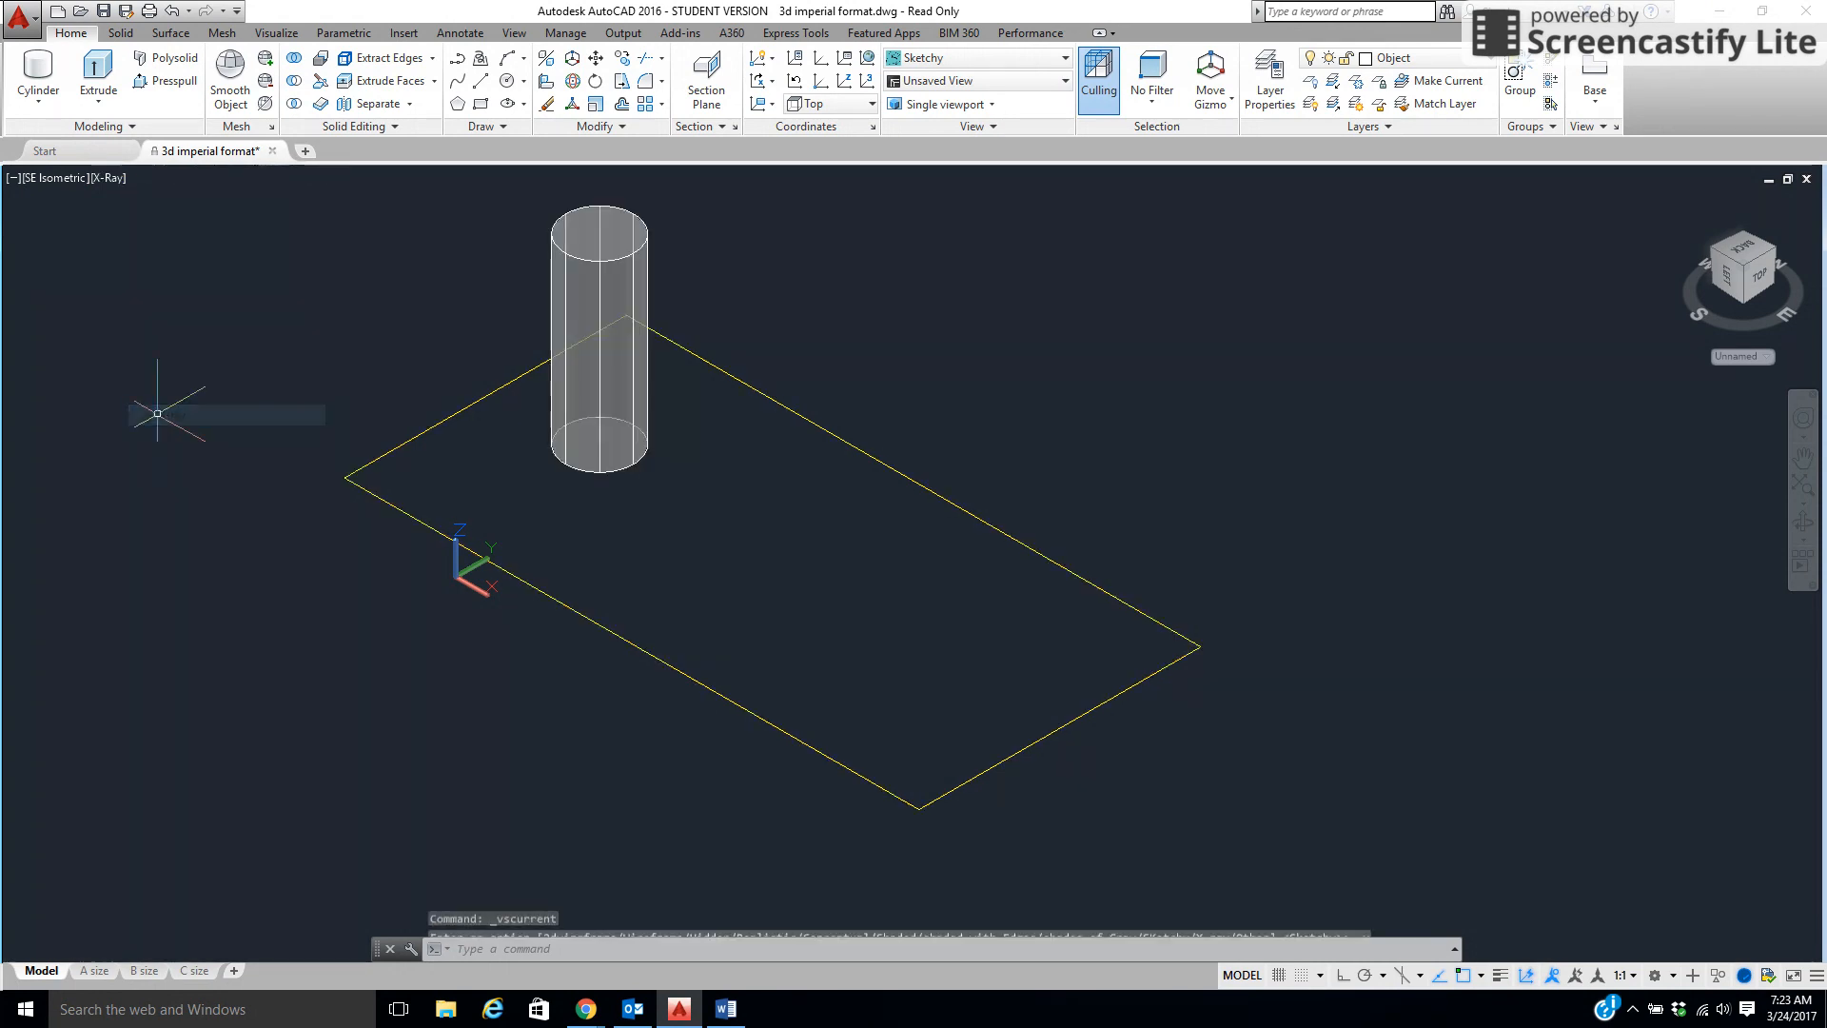
Set the viewport's visual style to Conceptual
click(111, 180)
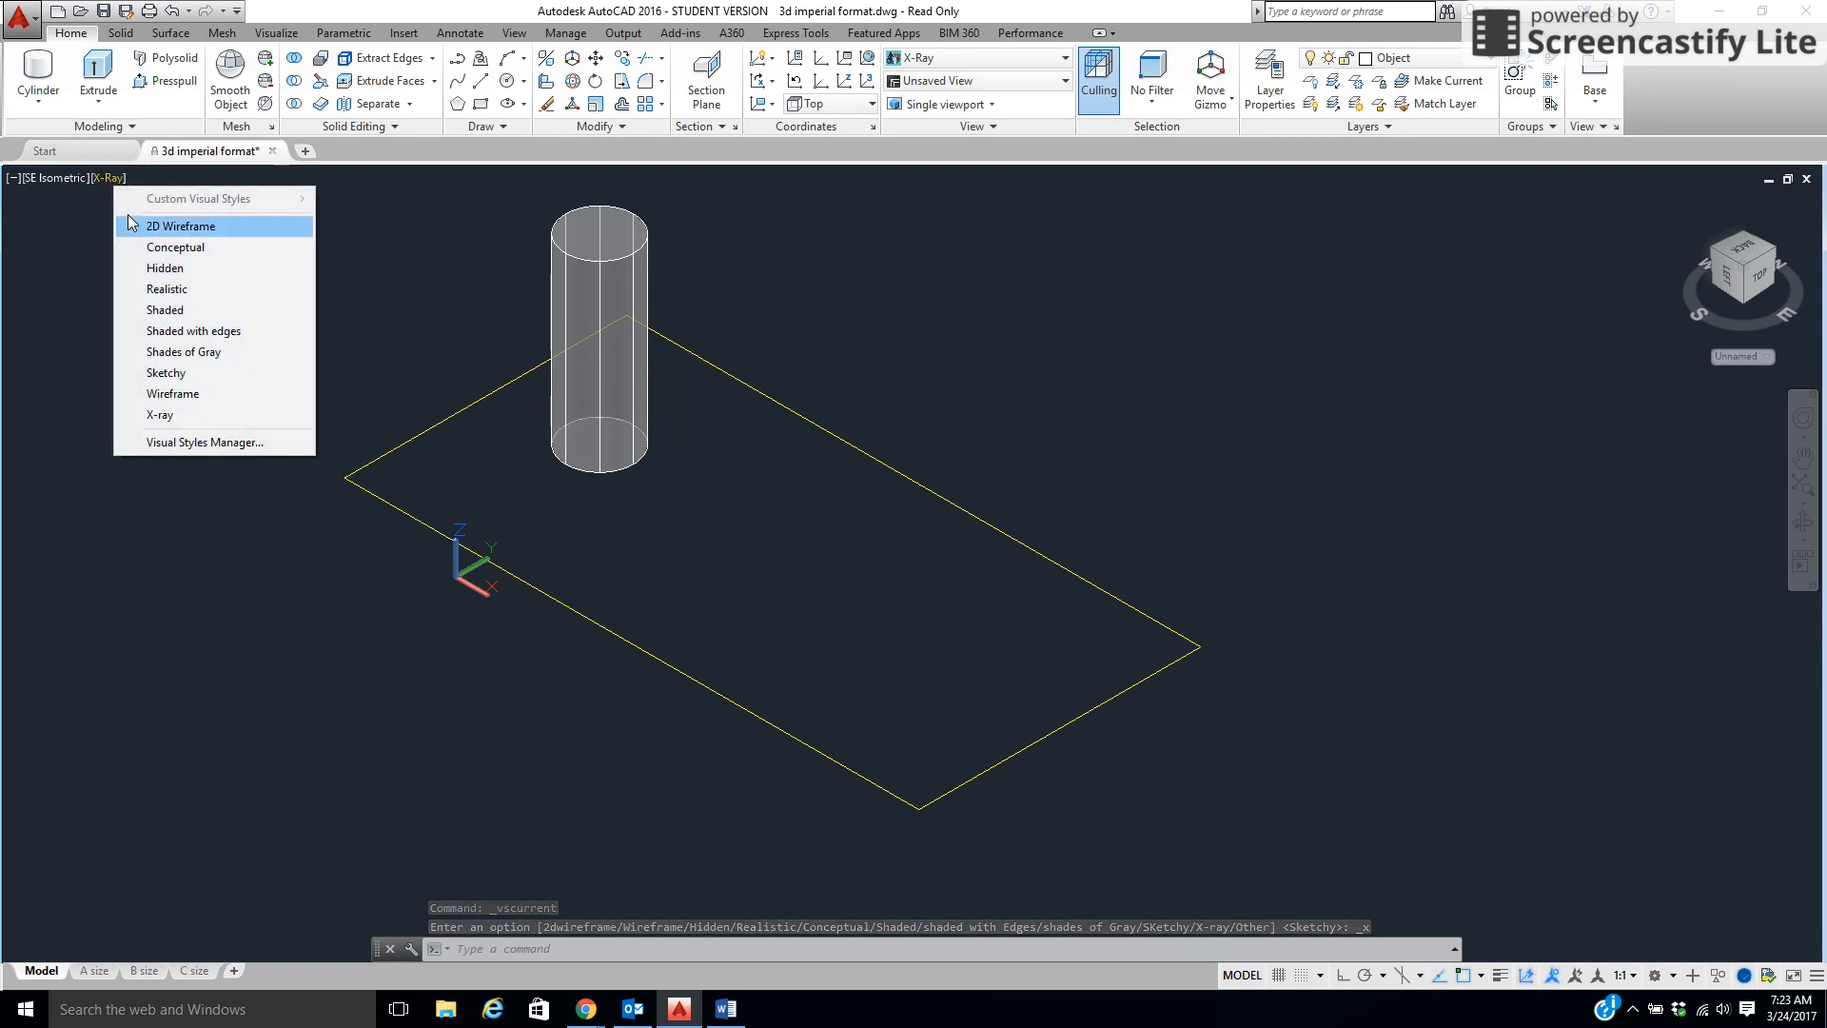
click(136, 242)
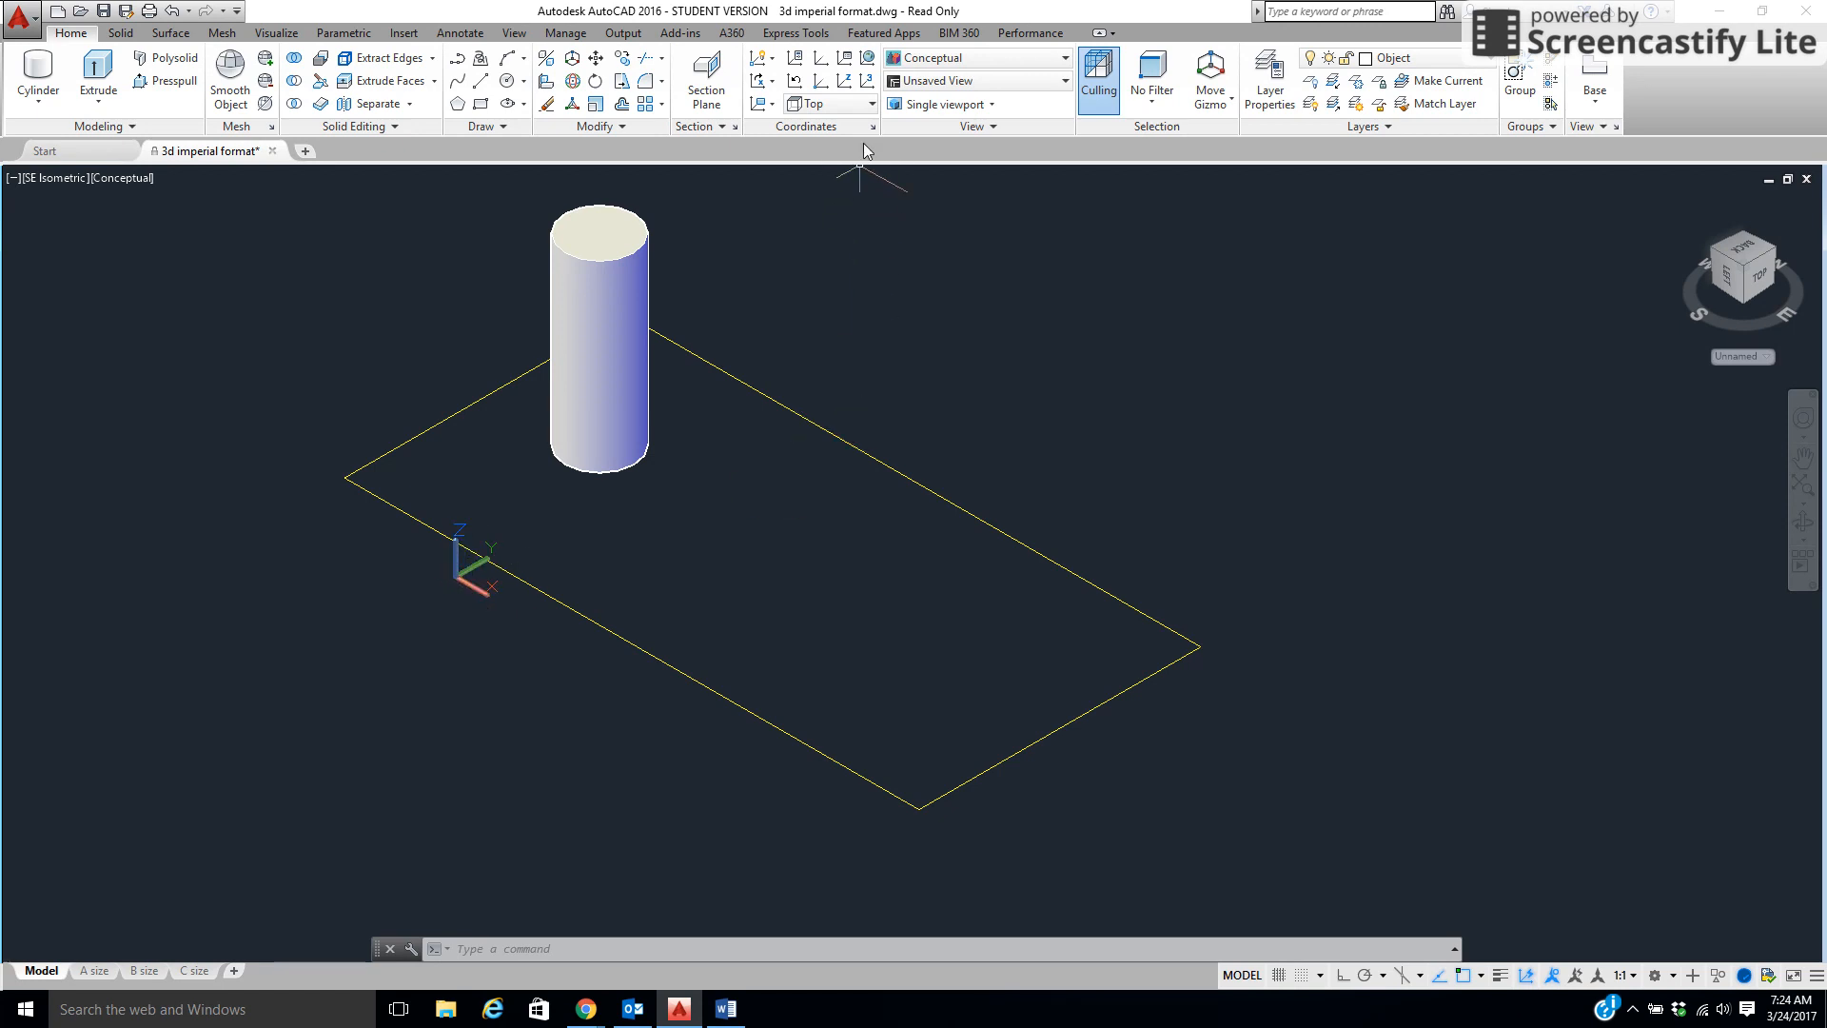
With the UCS set to Front, draw a horizontal cylinder with radius about 1.06 and height about 3.66 beside the upright one
click(869, 104)
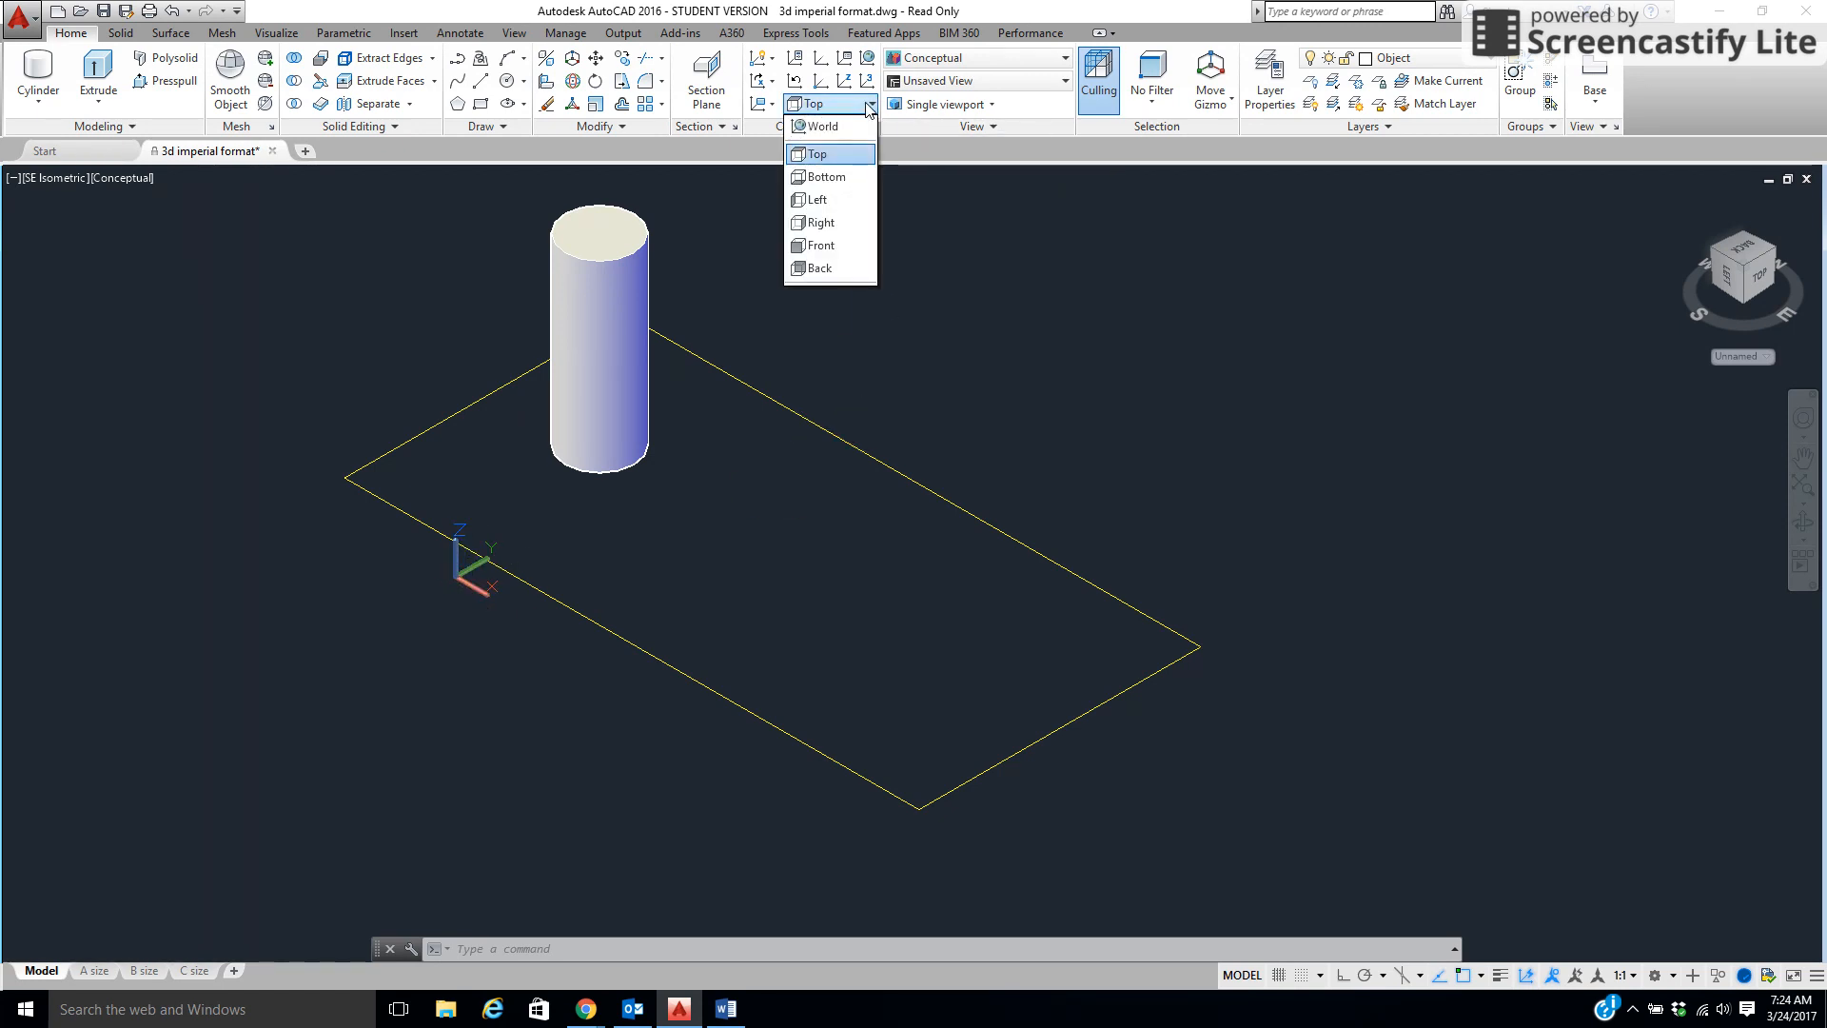
click(840, 247)
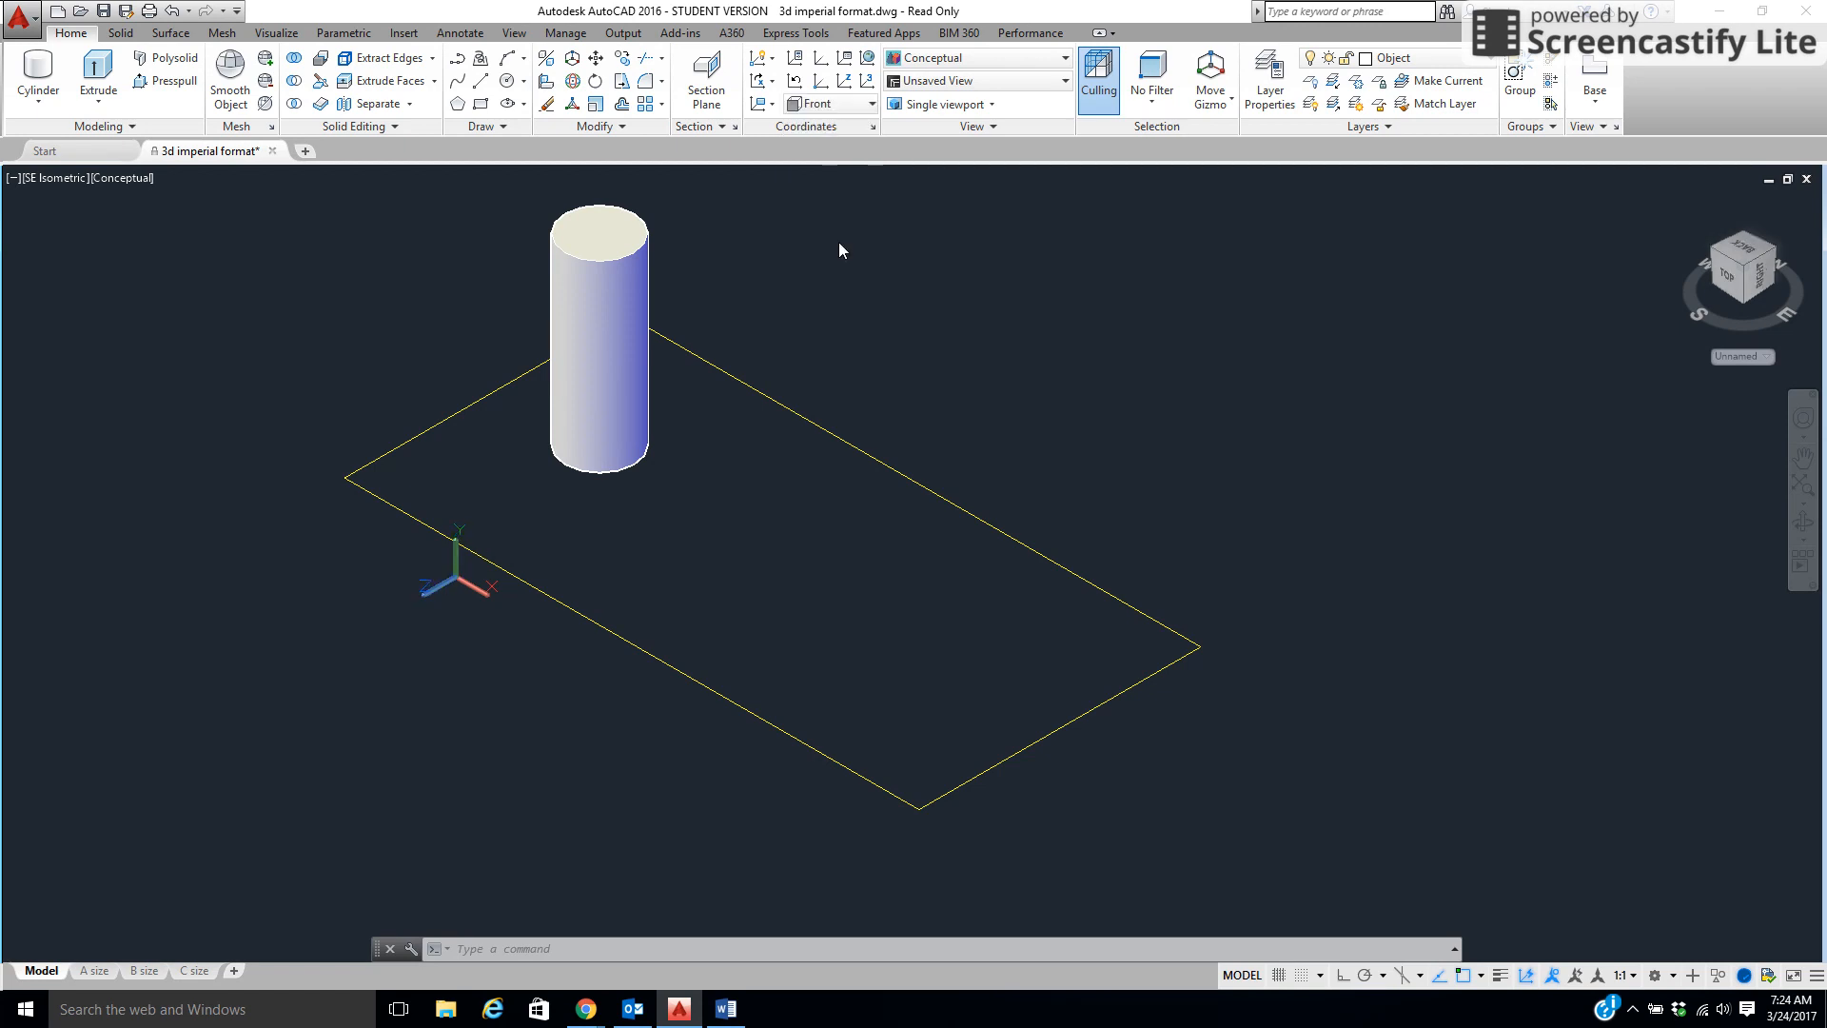
click(449, 582)
click(38, 71)
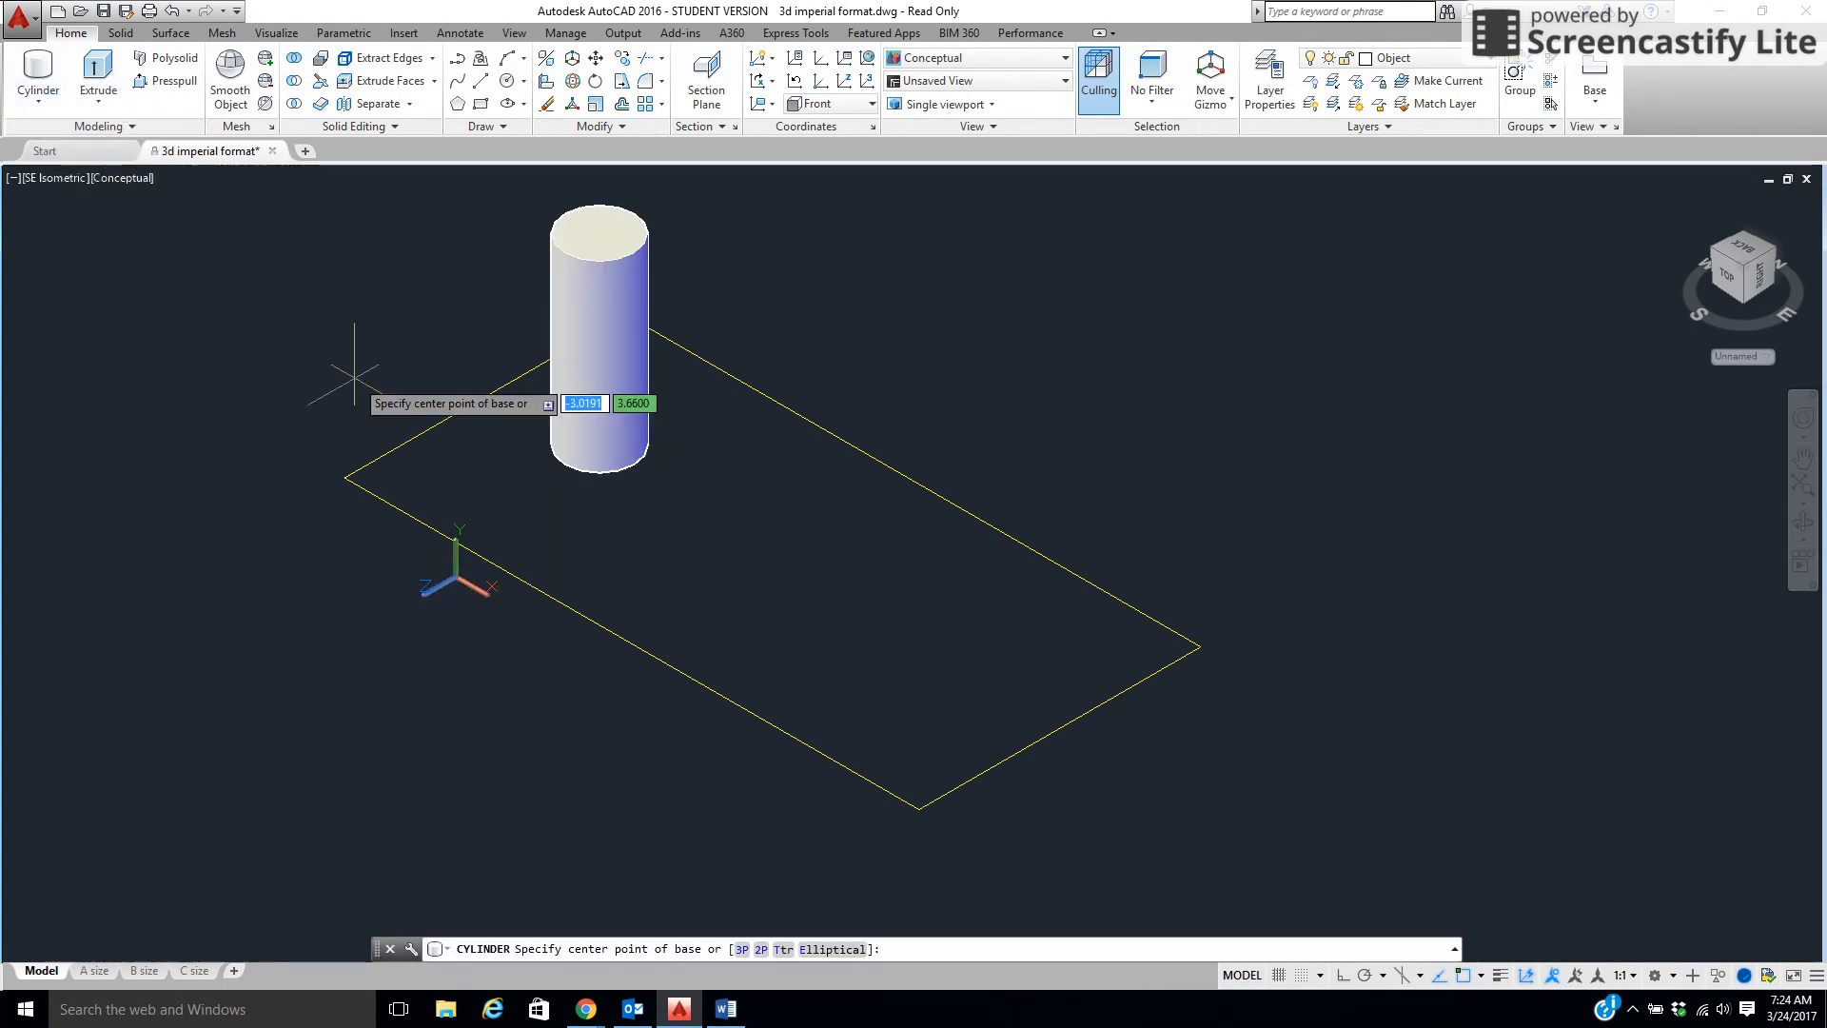
click(656, 548)
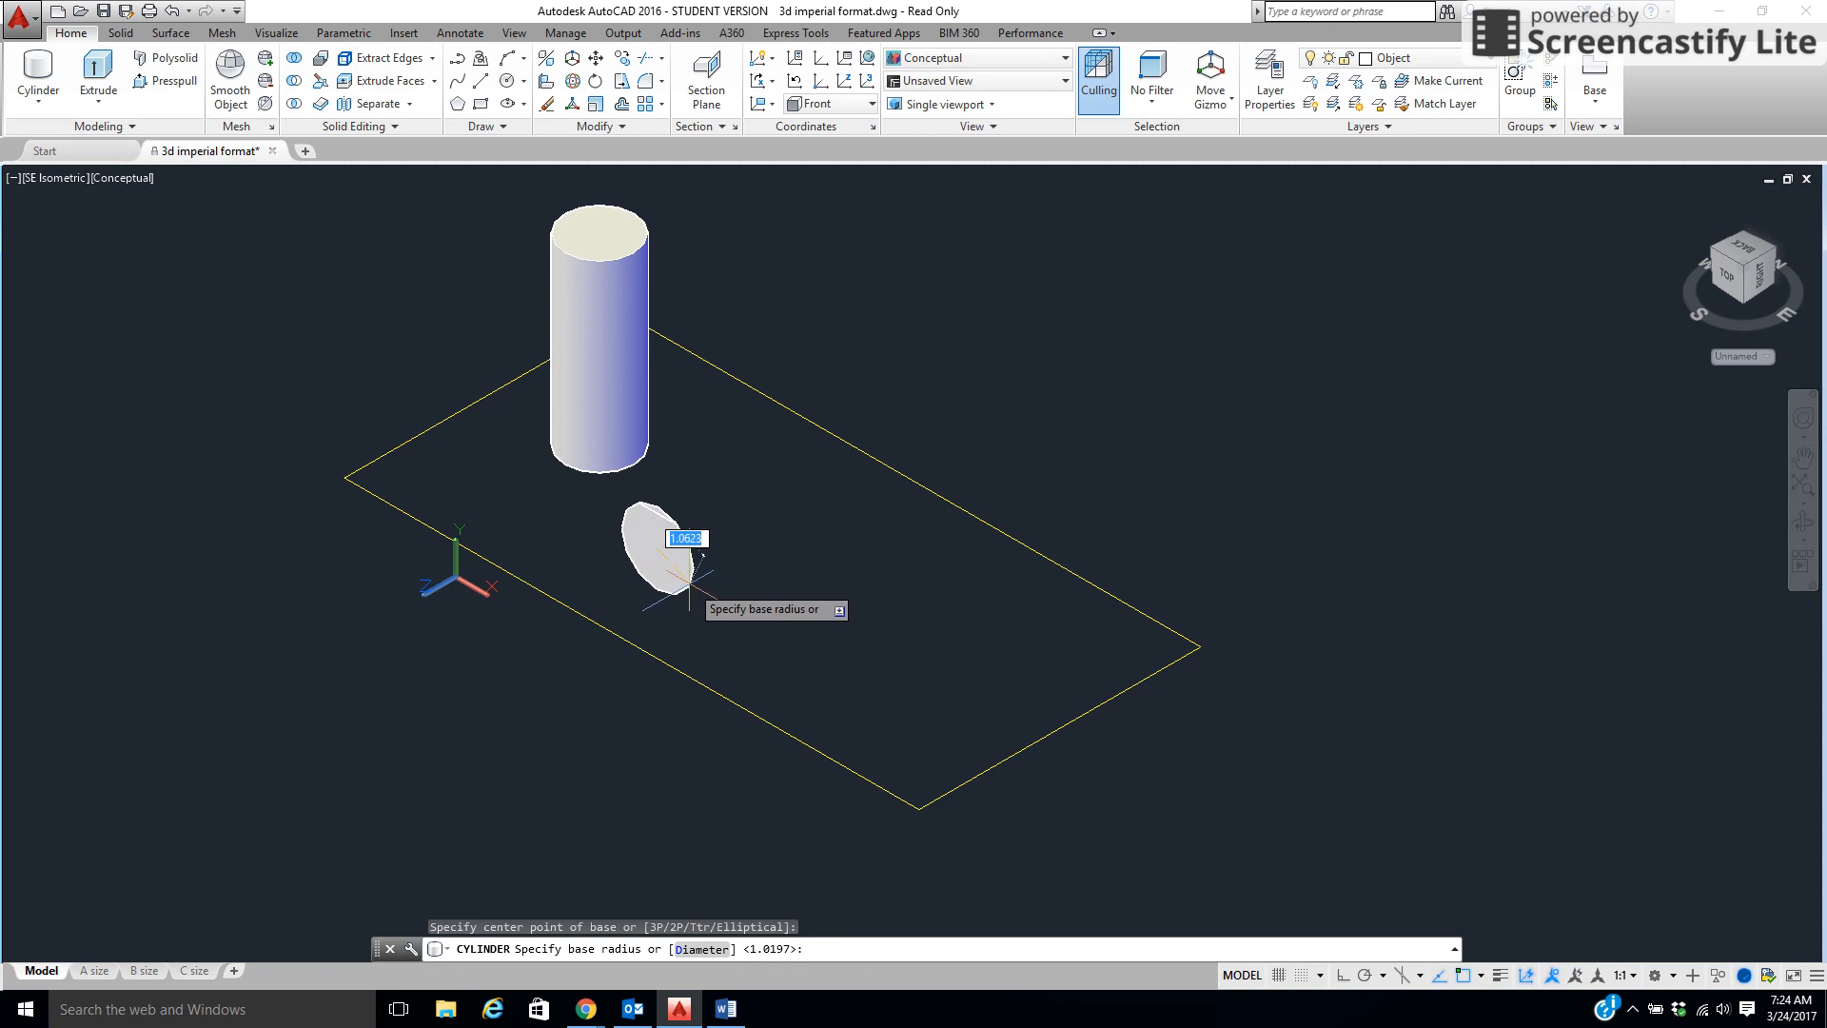
click(685, 576)
click(799, 511)
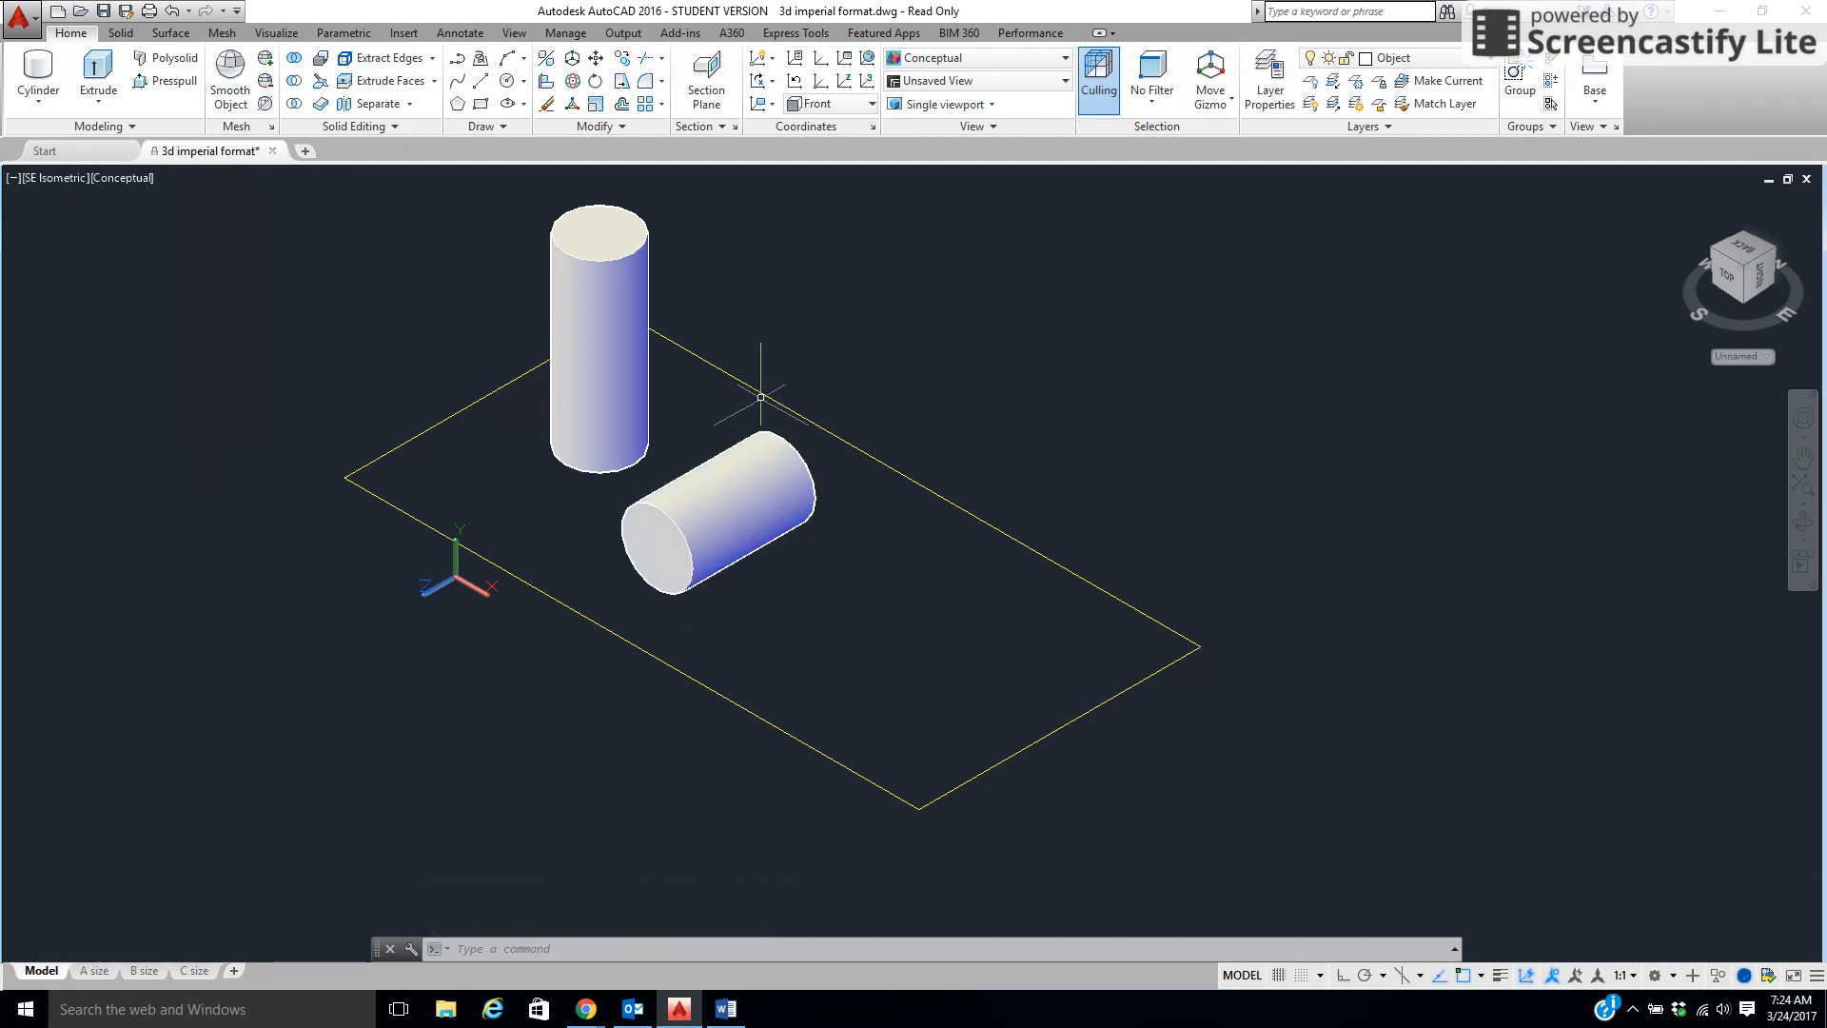
With the UCS set to Right, draw a shorter horizontal cylinder with radius about 0.94 beside the Front-oriented one
click(864, 103)
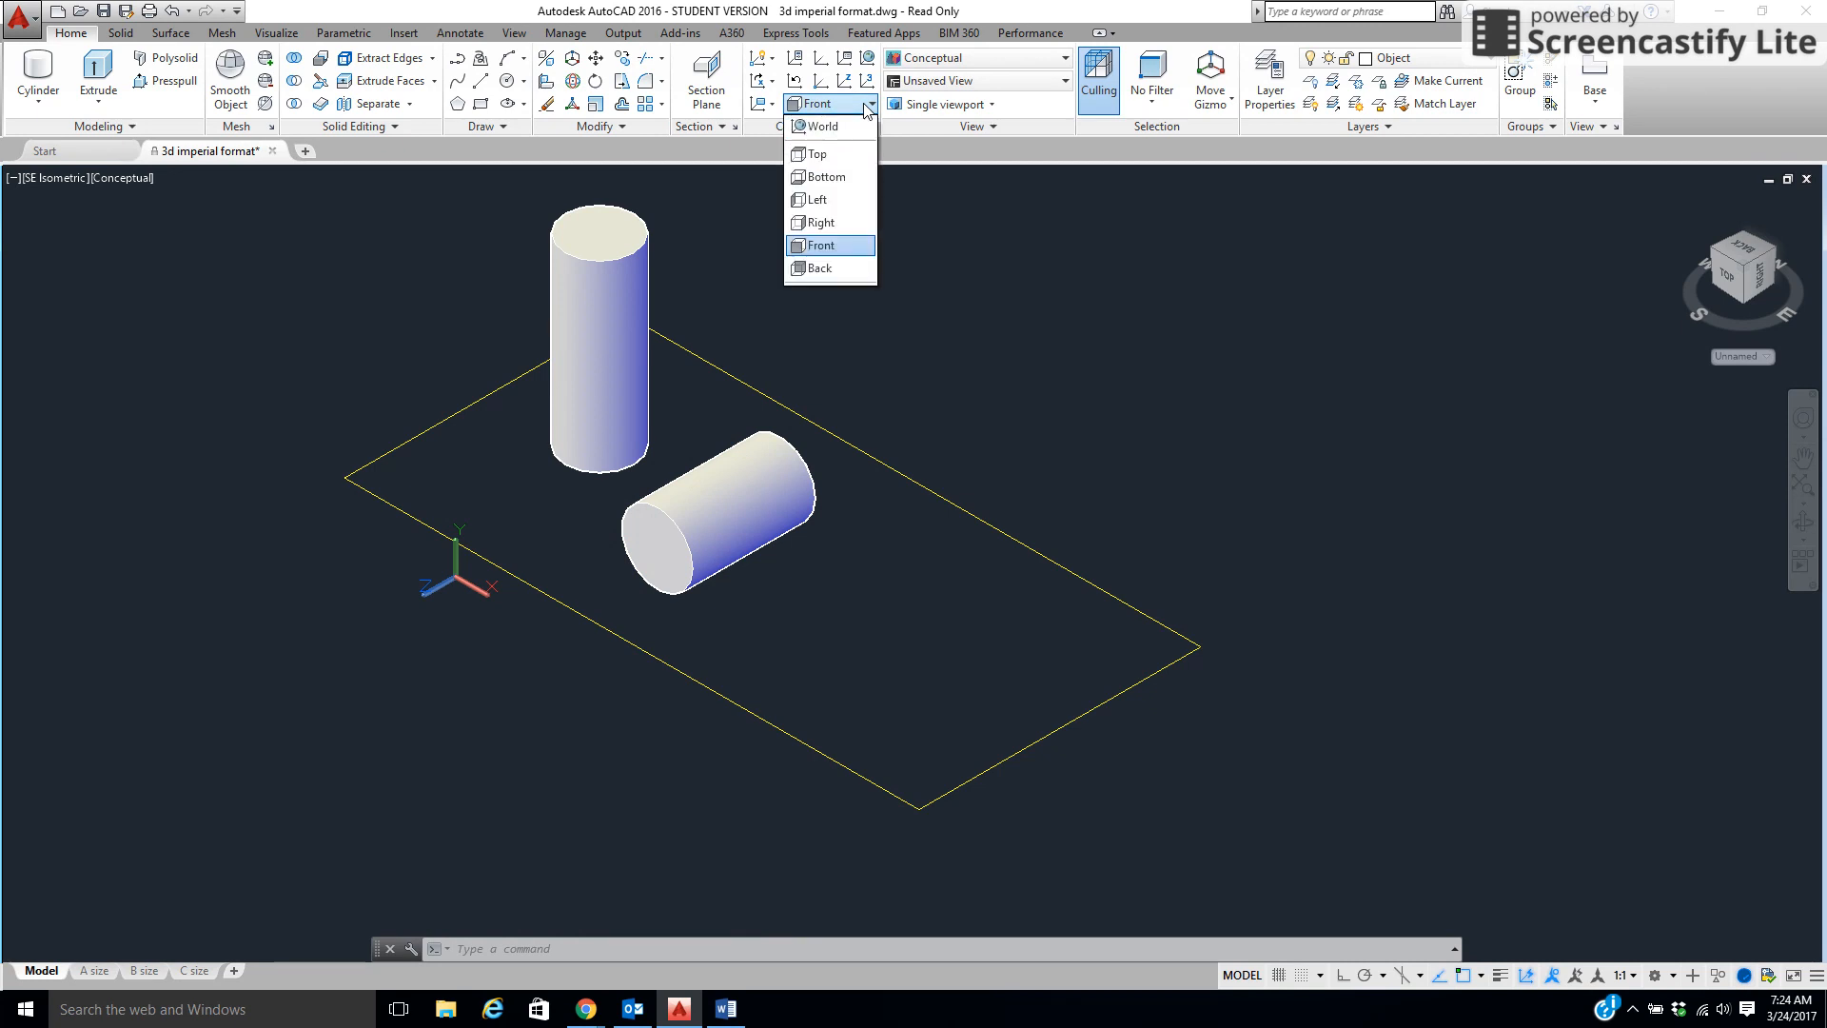
click(824, 223)
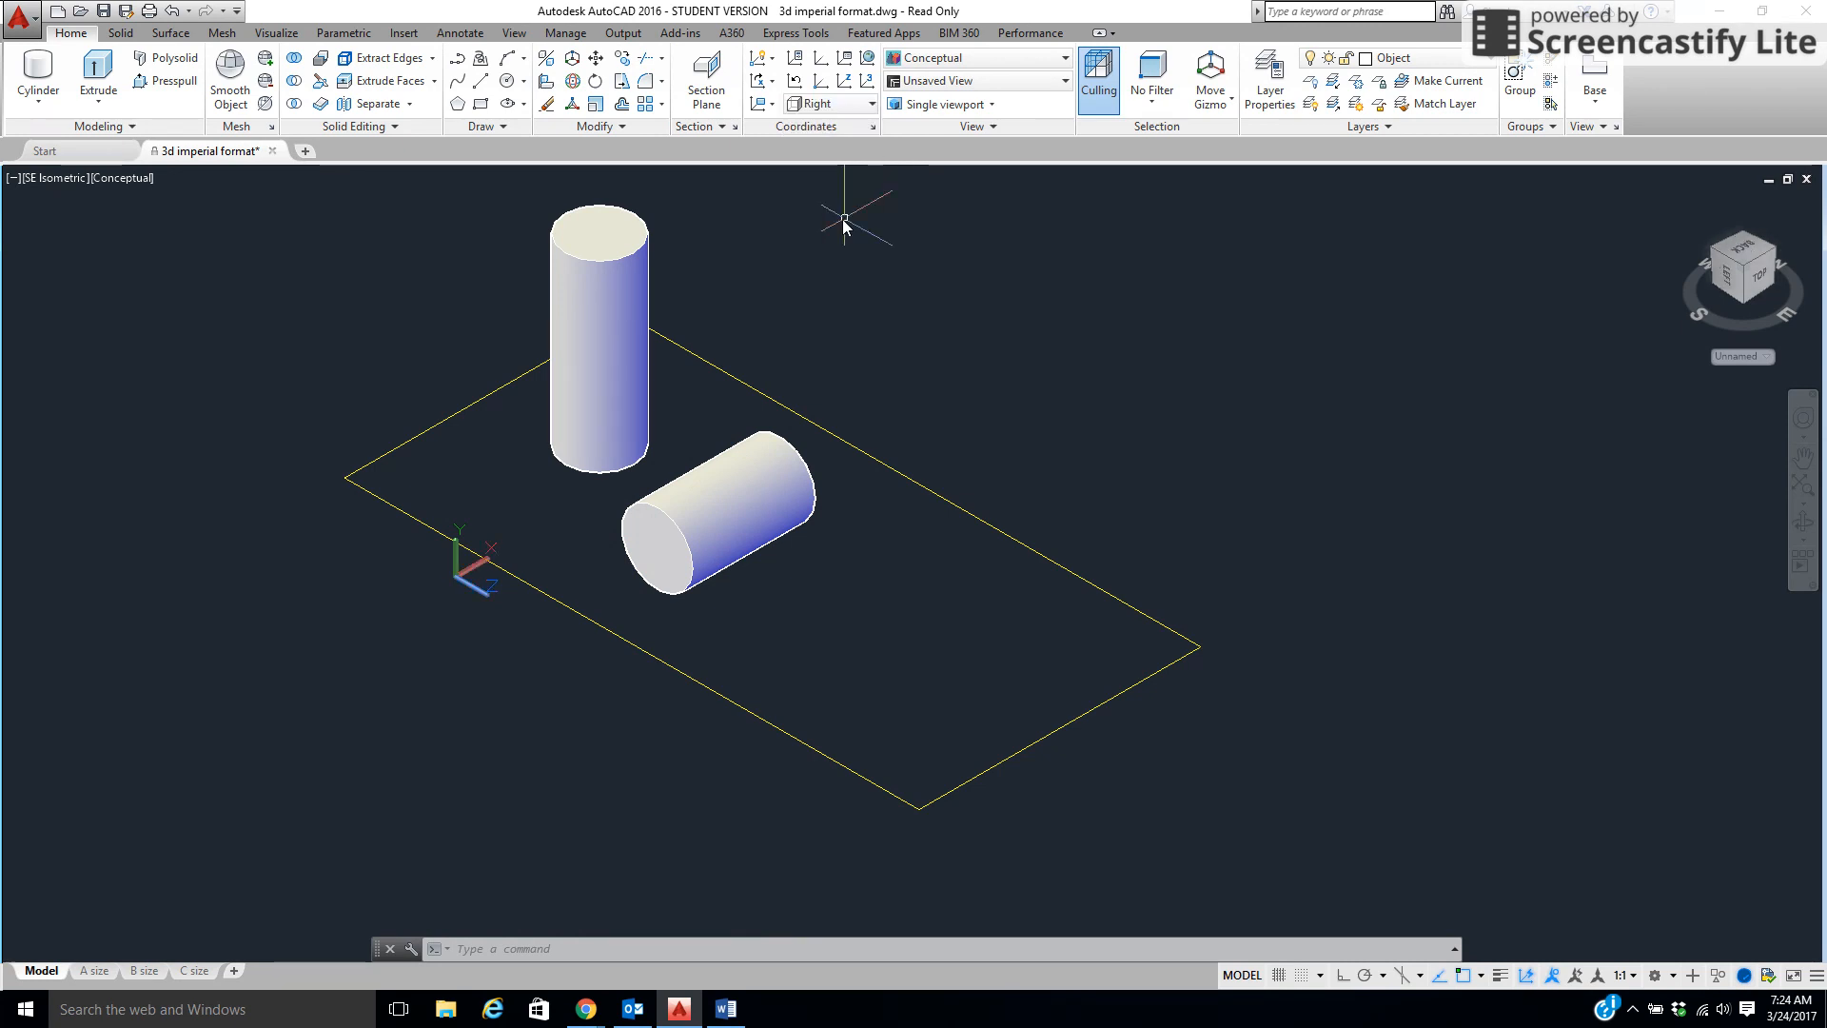
click(38, 76)
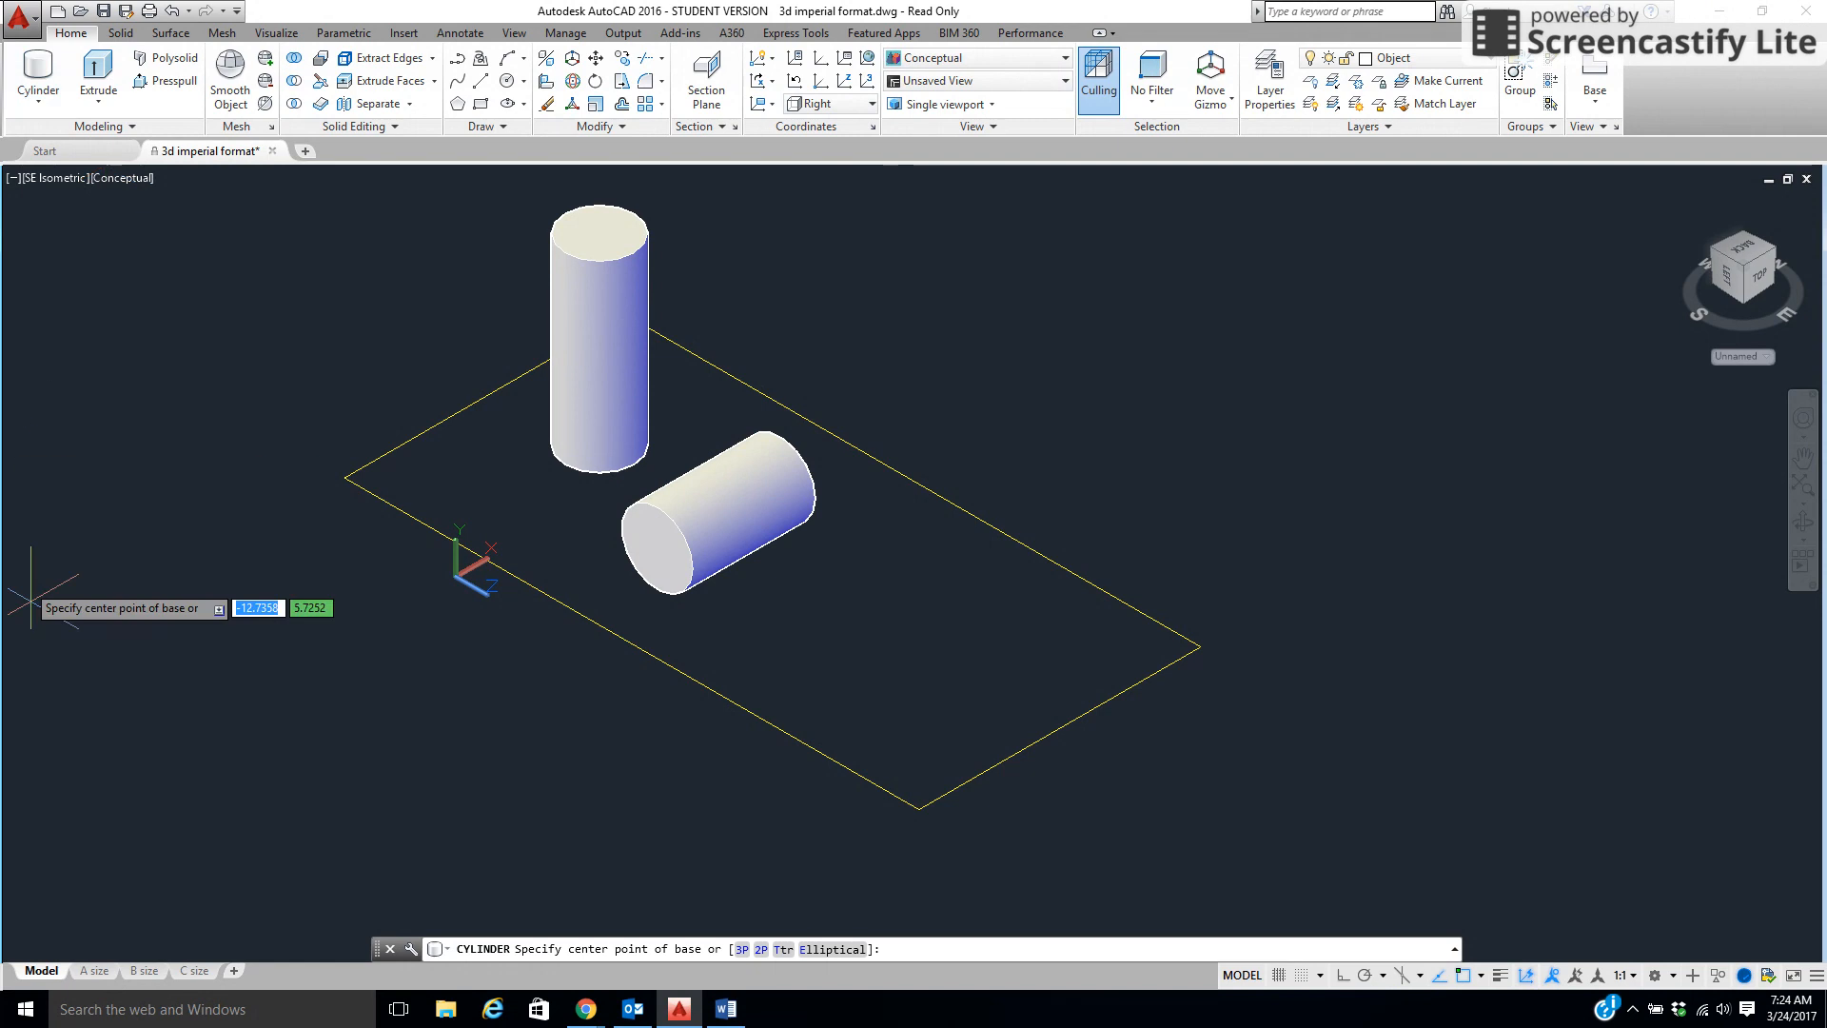
click(888, 619)
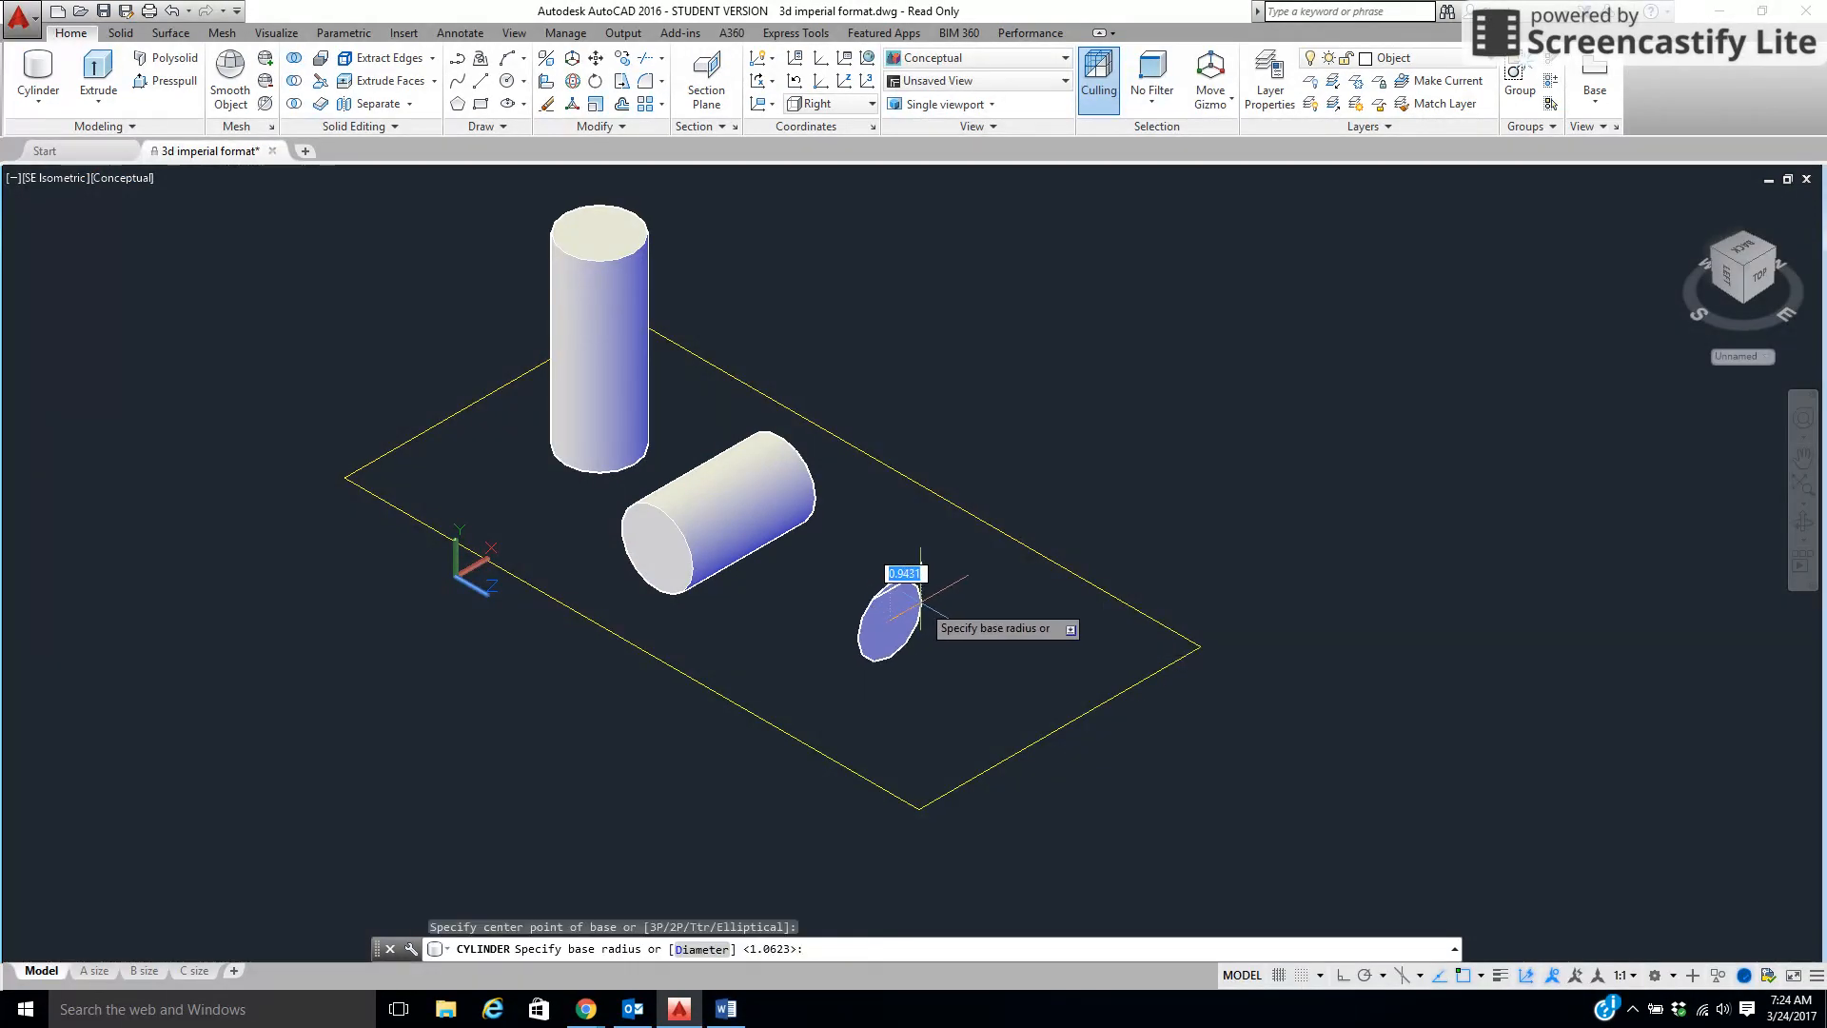
click(918, 594)
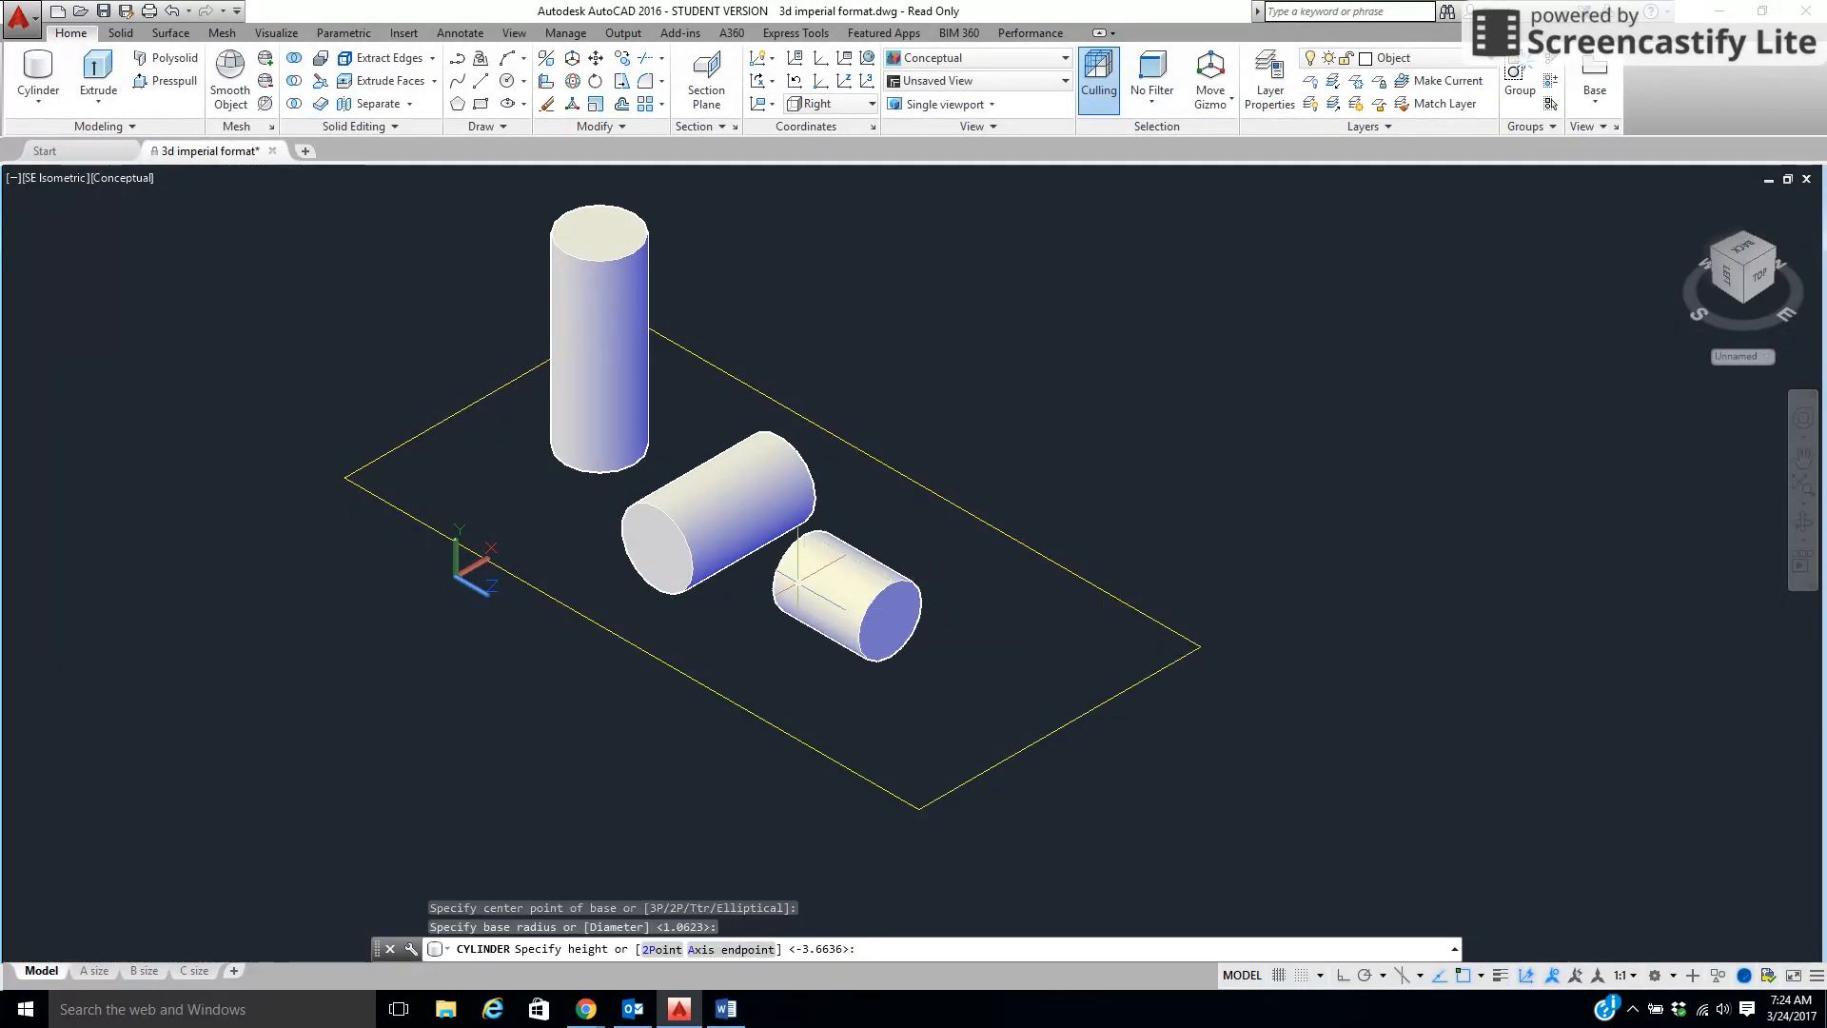
click(828, 596)
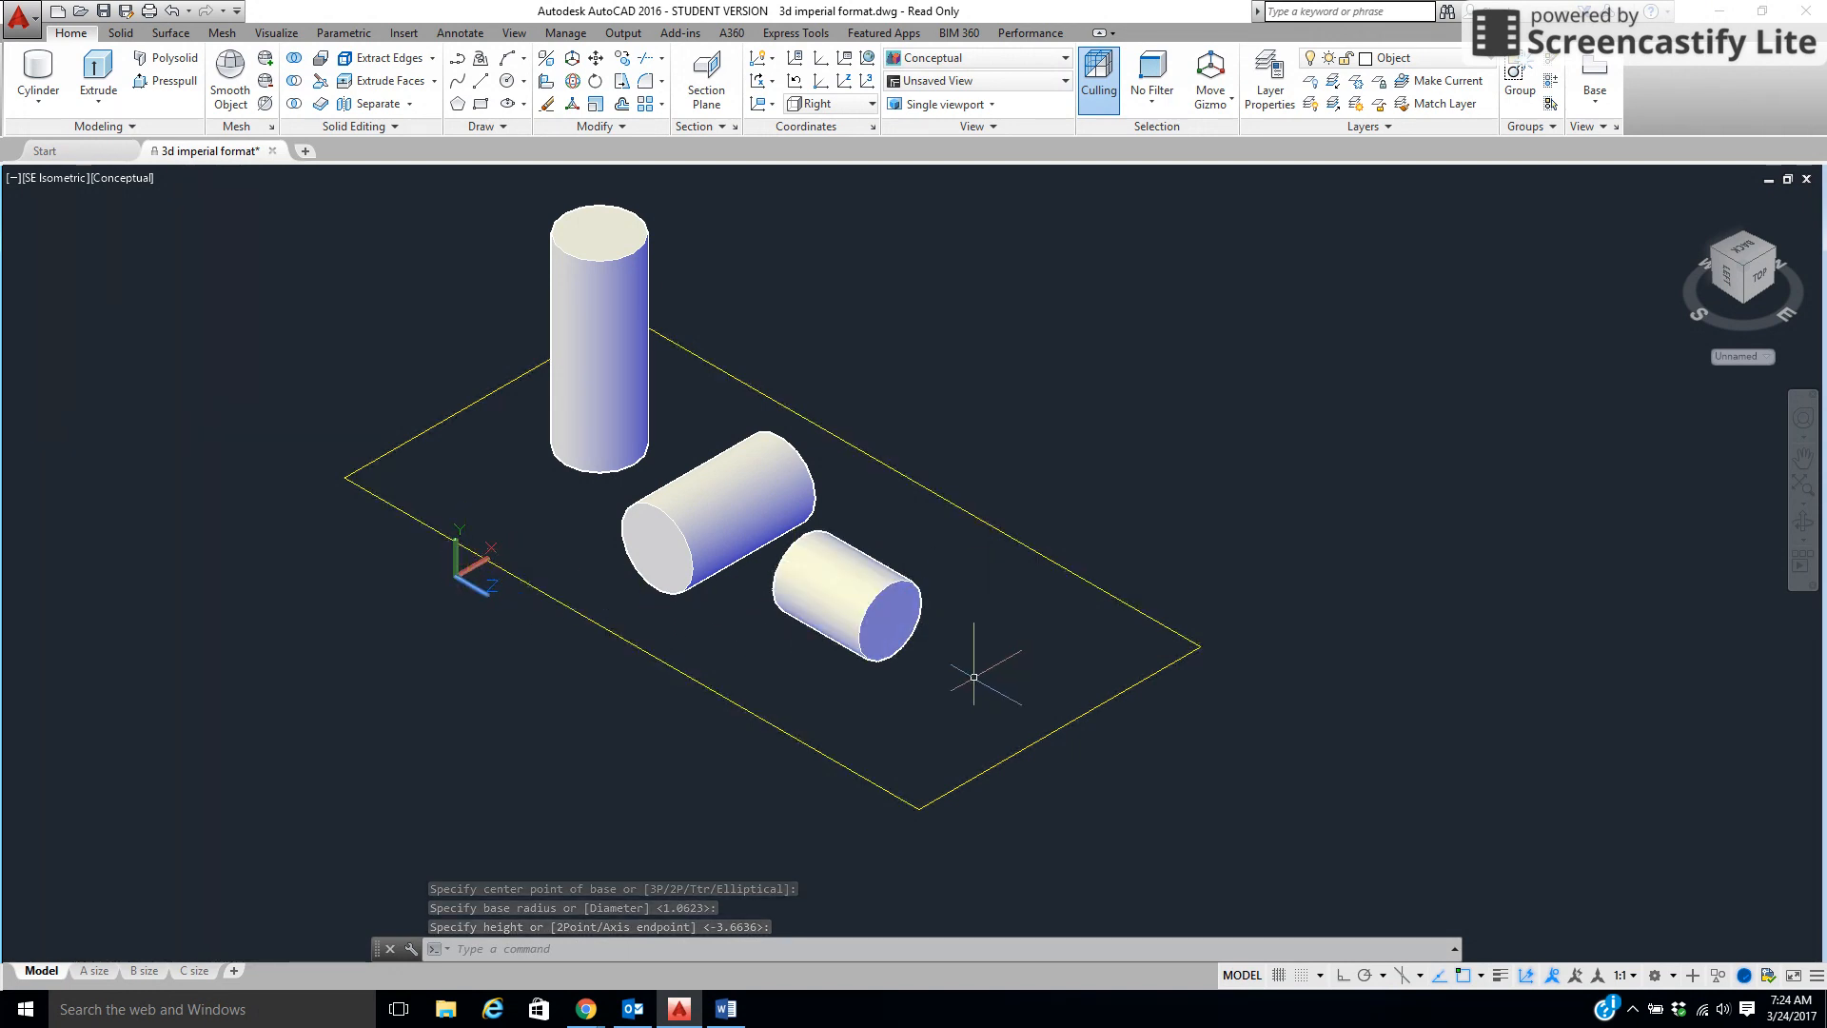
Set the UCS back to Top and turn off Dynamic UCS
click(840, 105)
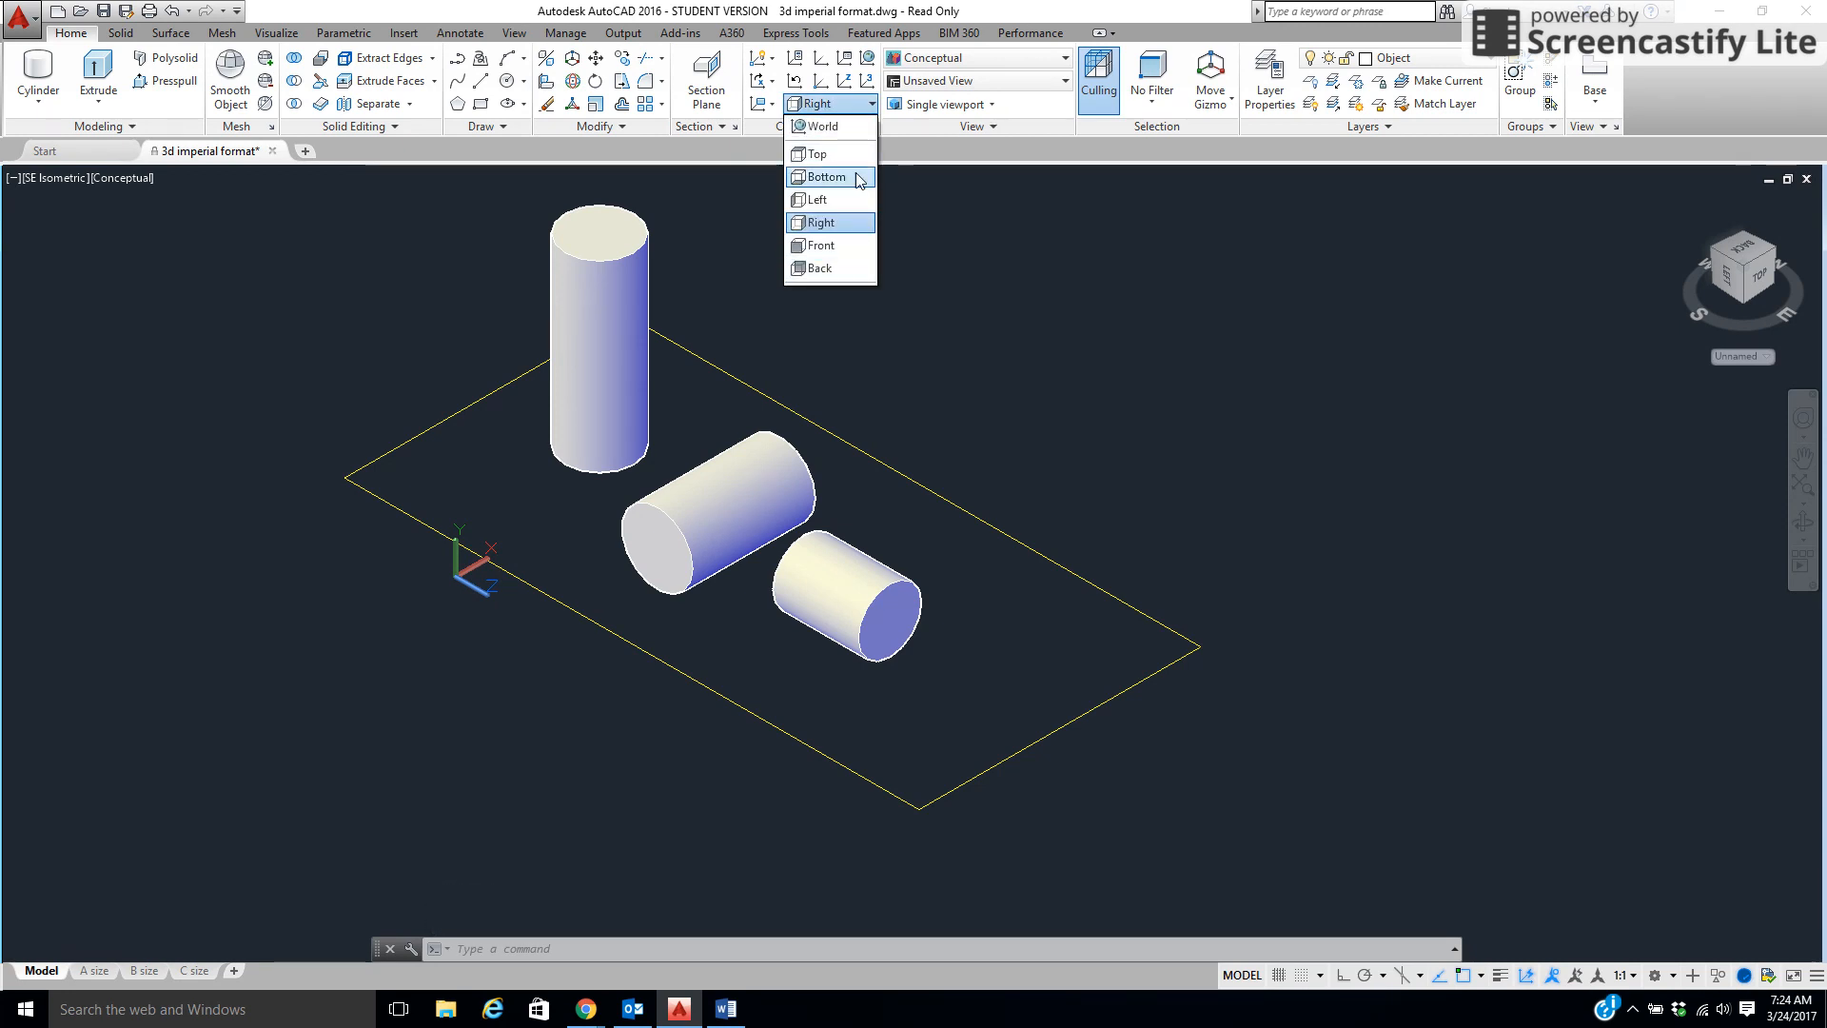
click(854, 103)
click(852, 101)
click(835, 152)
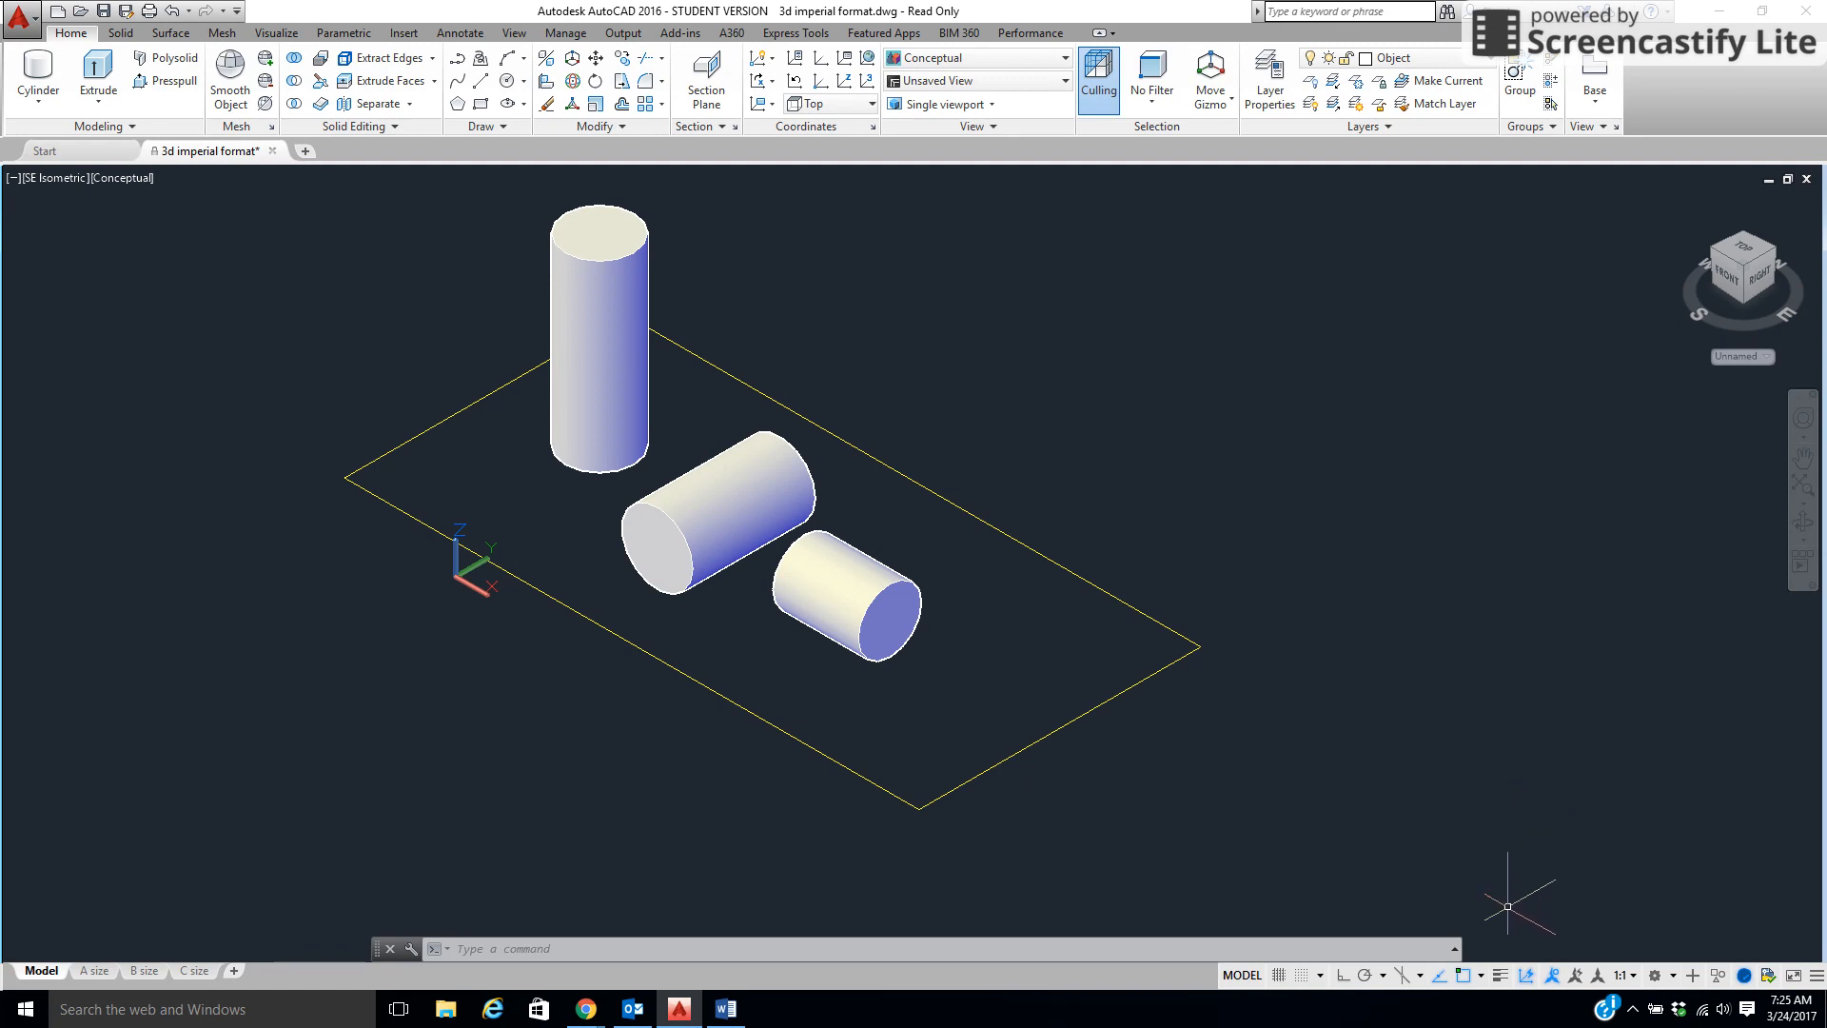
click(1524, 985)
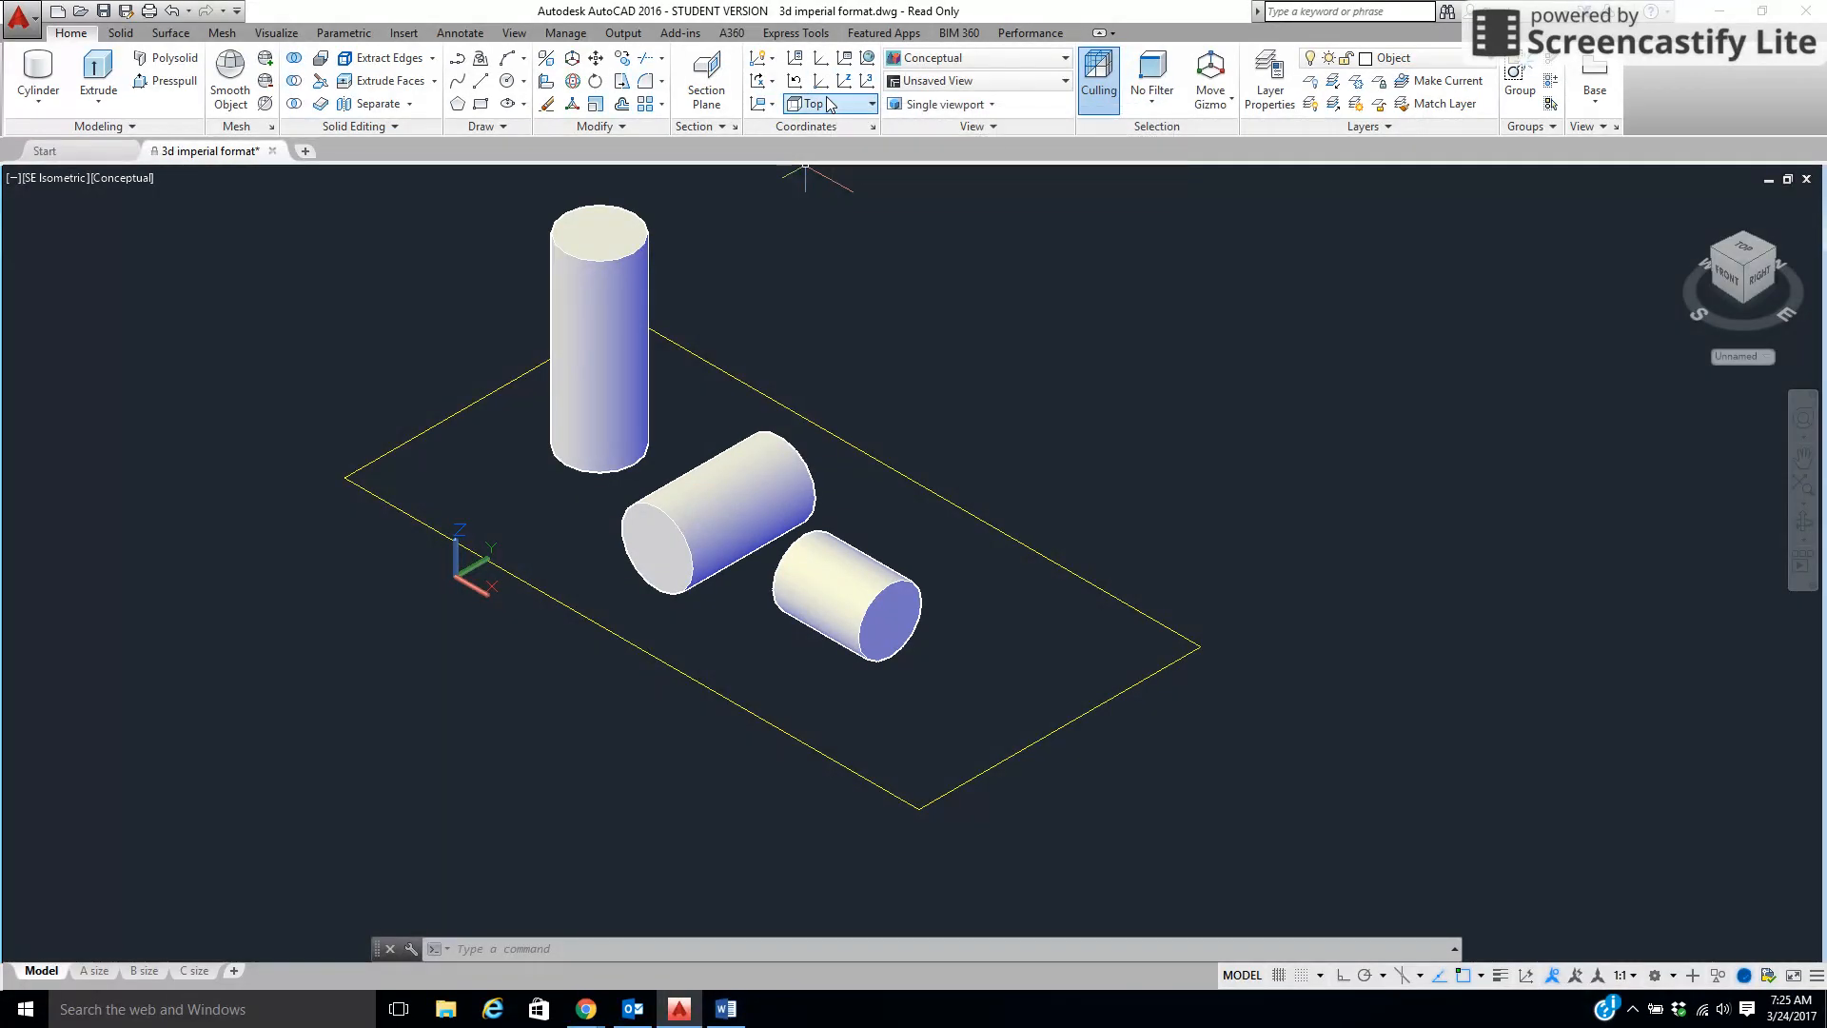
Draw a box on the open area behind the yellow rectangle, apart from the three cylinders
click(38, 100)
click(43, 128)
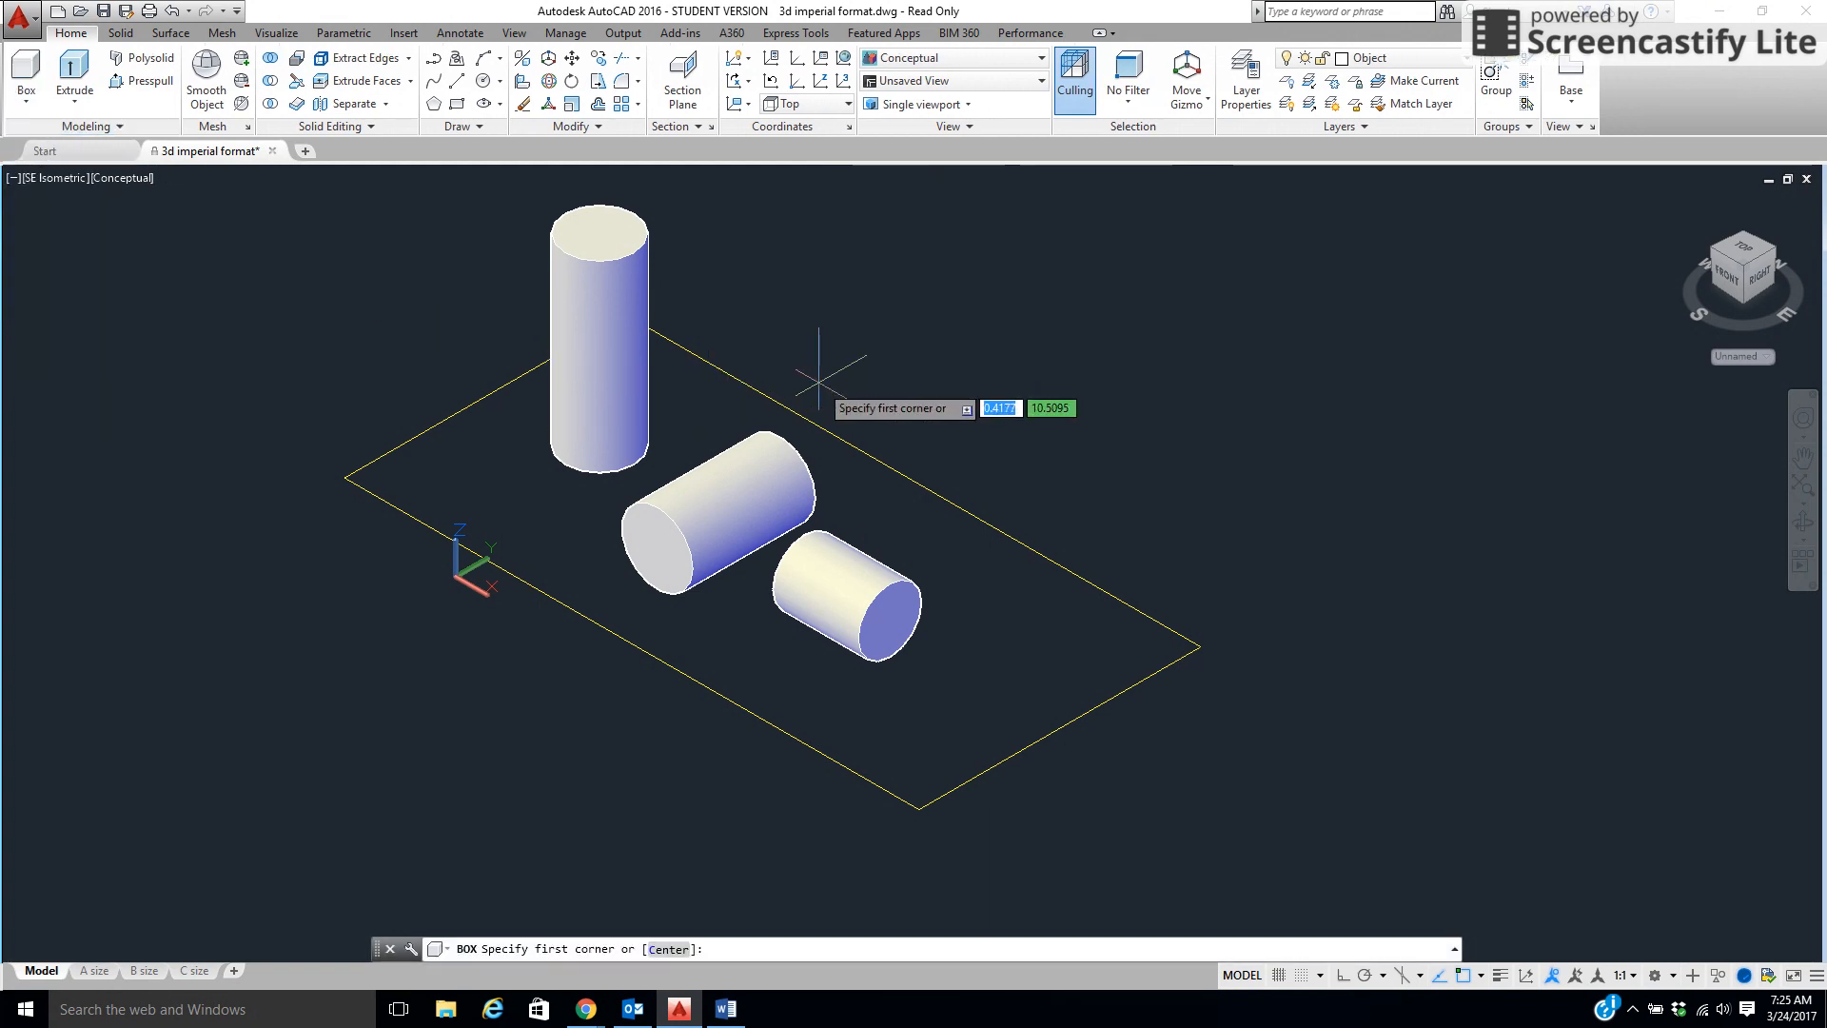
click(906, 385)
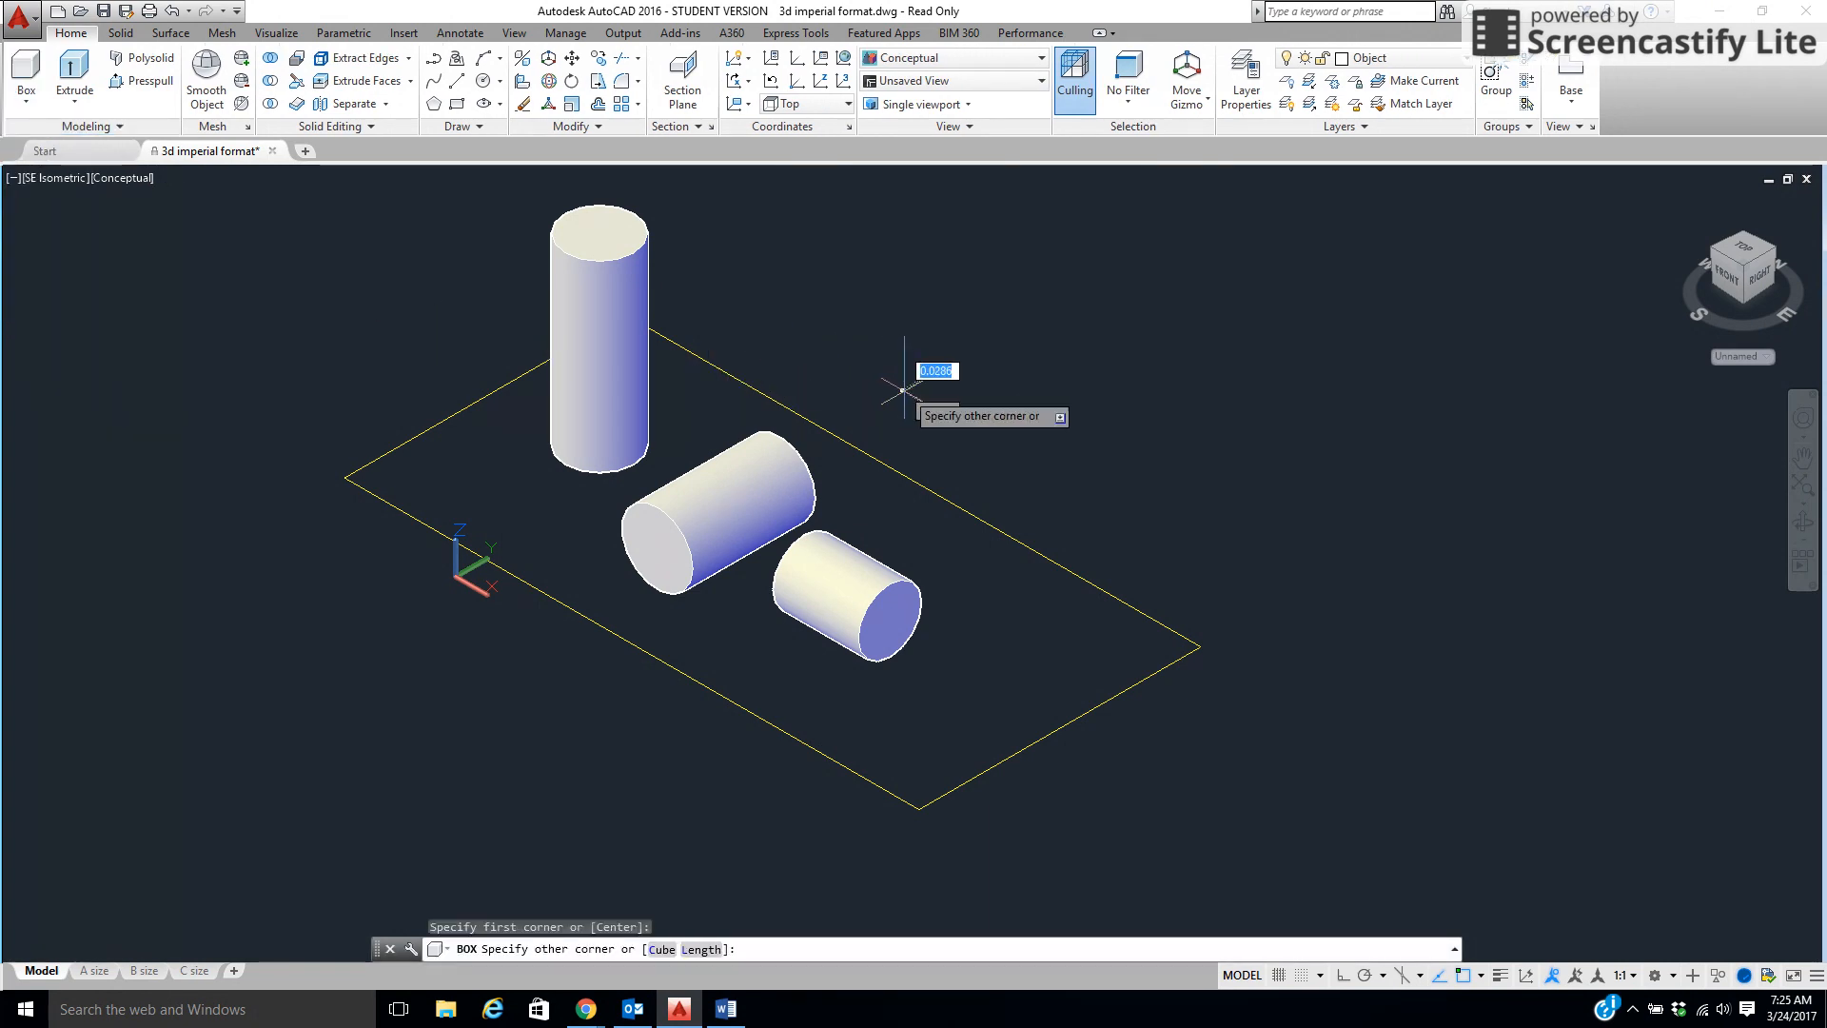
click(1035, 385)
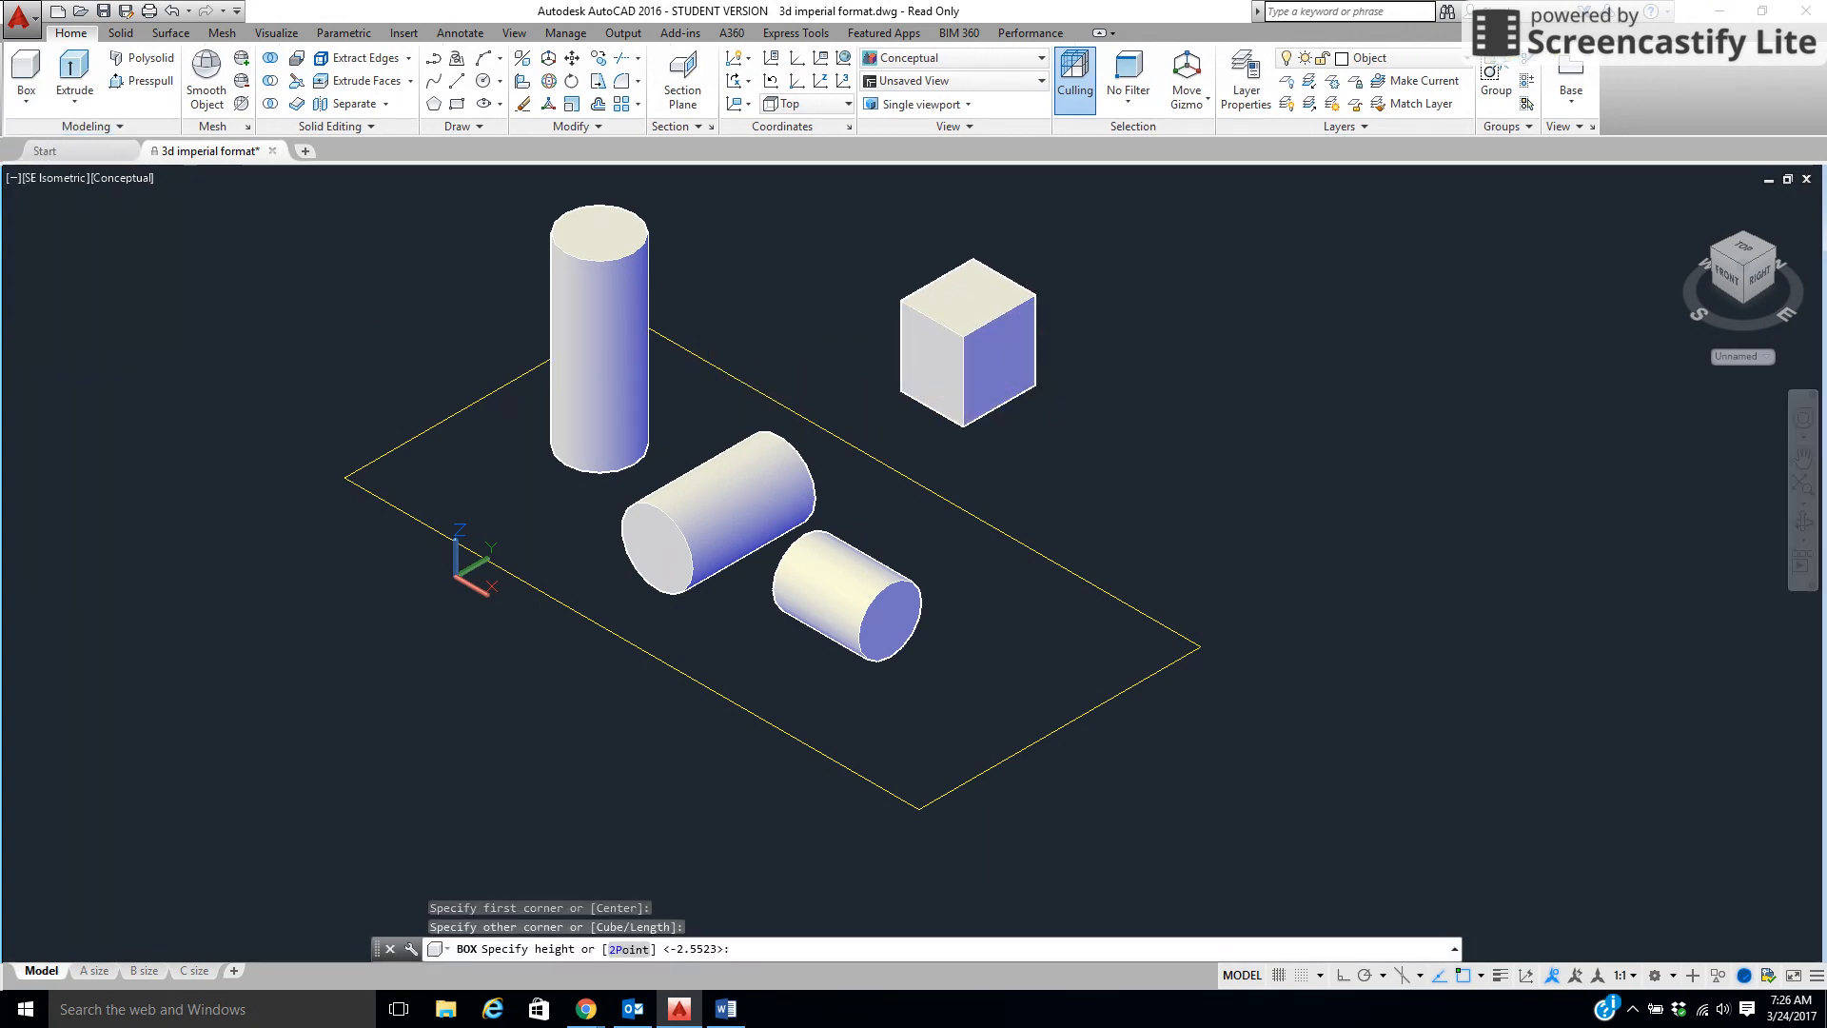
click(1035, 296)
middle_drag(1035, 324, 976, 374)
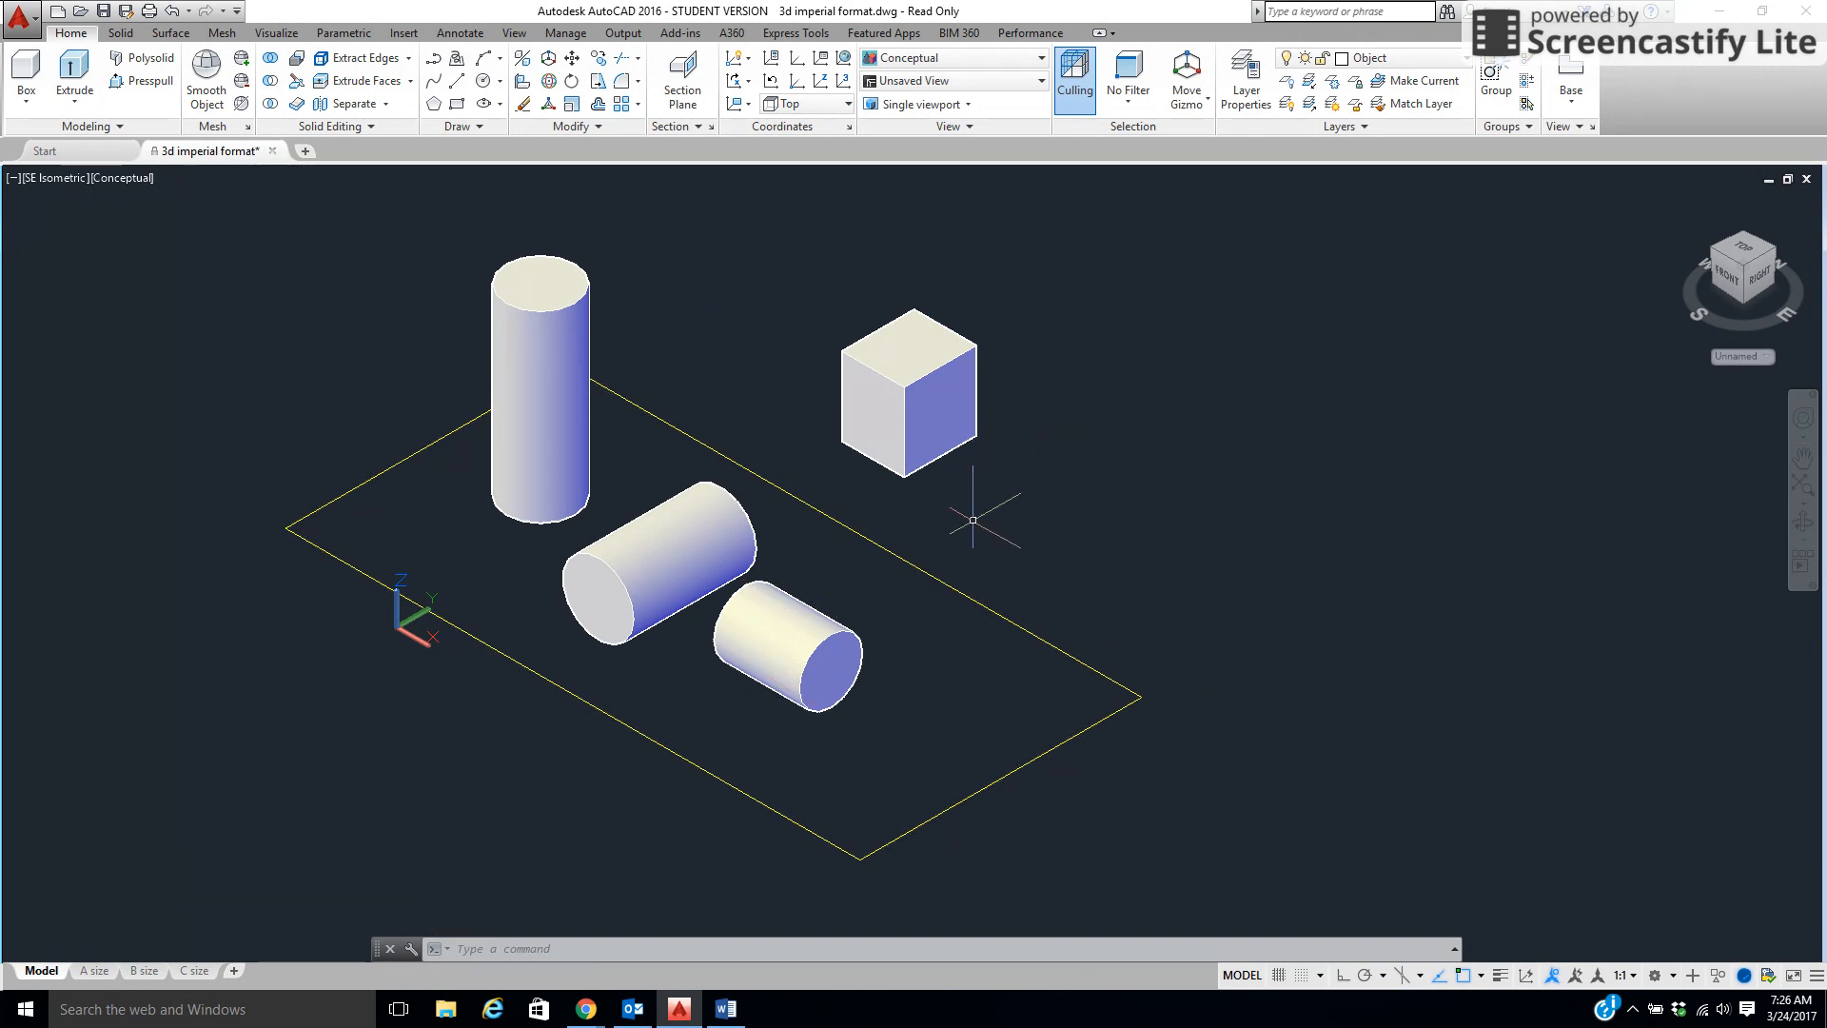
Orbit the model to check how the solids sit relative to the base rectangle, and restore the SE Isometric view
click(1746, 275)
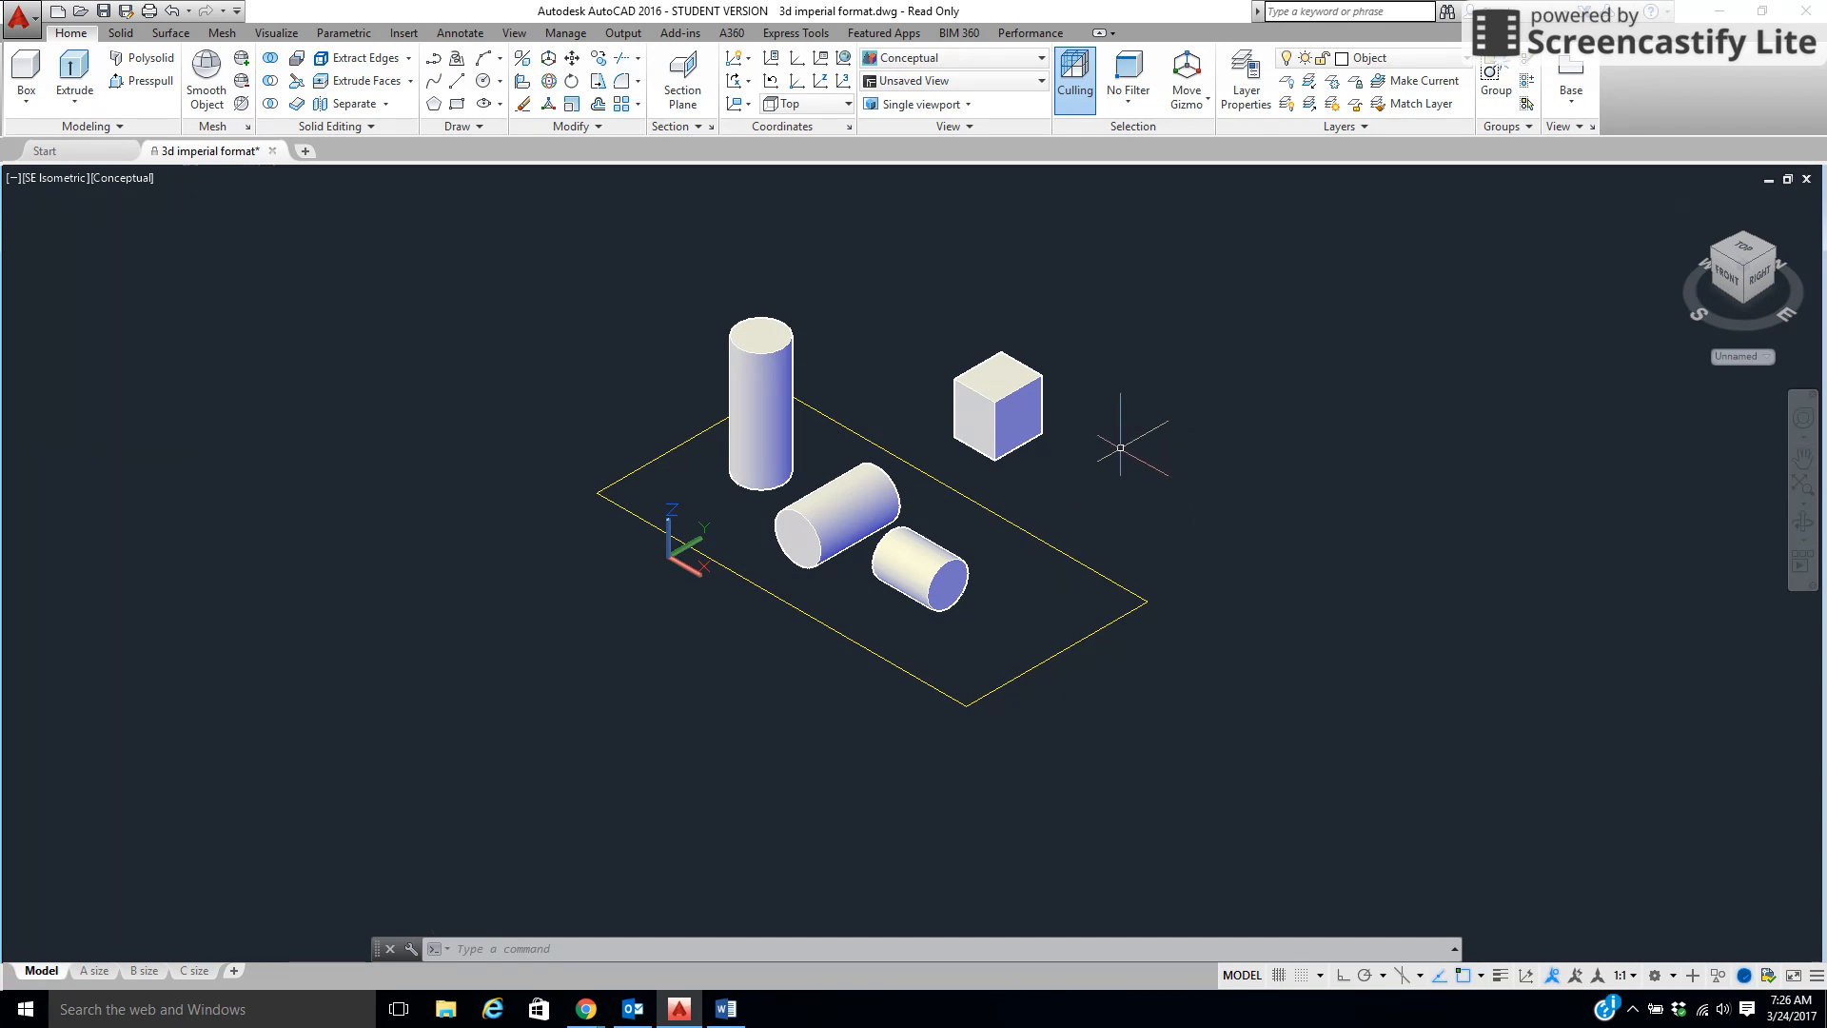
mouse_move(1123, 442)
shift+middle_down()
mouse_move(1183, 432)
mouse_move(1252, 355)
mouse_move(1301, 338)
mouse_move(1410, 406)
mouse_move(1366, 489)
mouse_move(1309, 522)
mouse_move(1146, 505)
mouse_move(1183, 461)
mouse_move(1169, 431)
mouse_move(1115, 583)
mouse_move(1117, 632)
mouse_move(1174, 632)
mouse_move(1171, 419)
mouse_move(1085, 362)
mouse_move(905, 359)
mouse_move(881, 510)
mouse_move(1151, 531)
mouse_move(1158, 424)
mouse_move(1127, 439)
shift+middle_up()
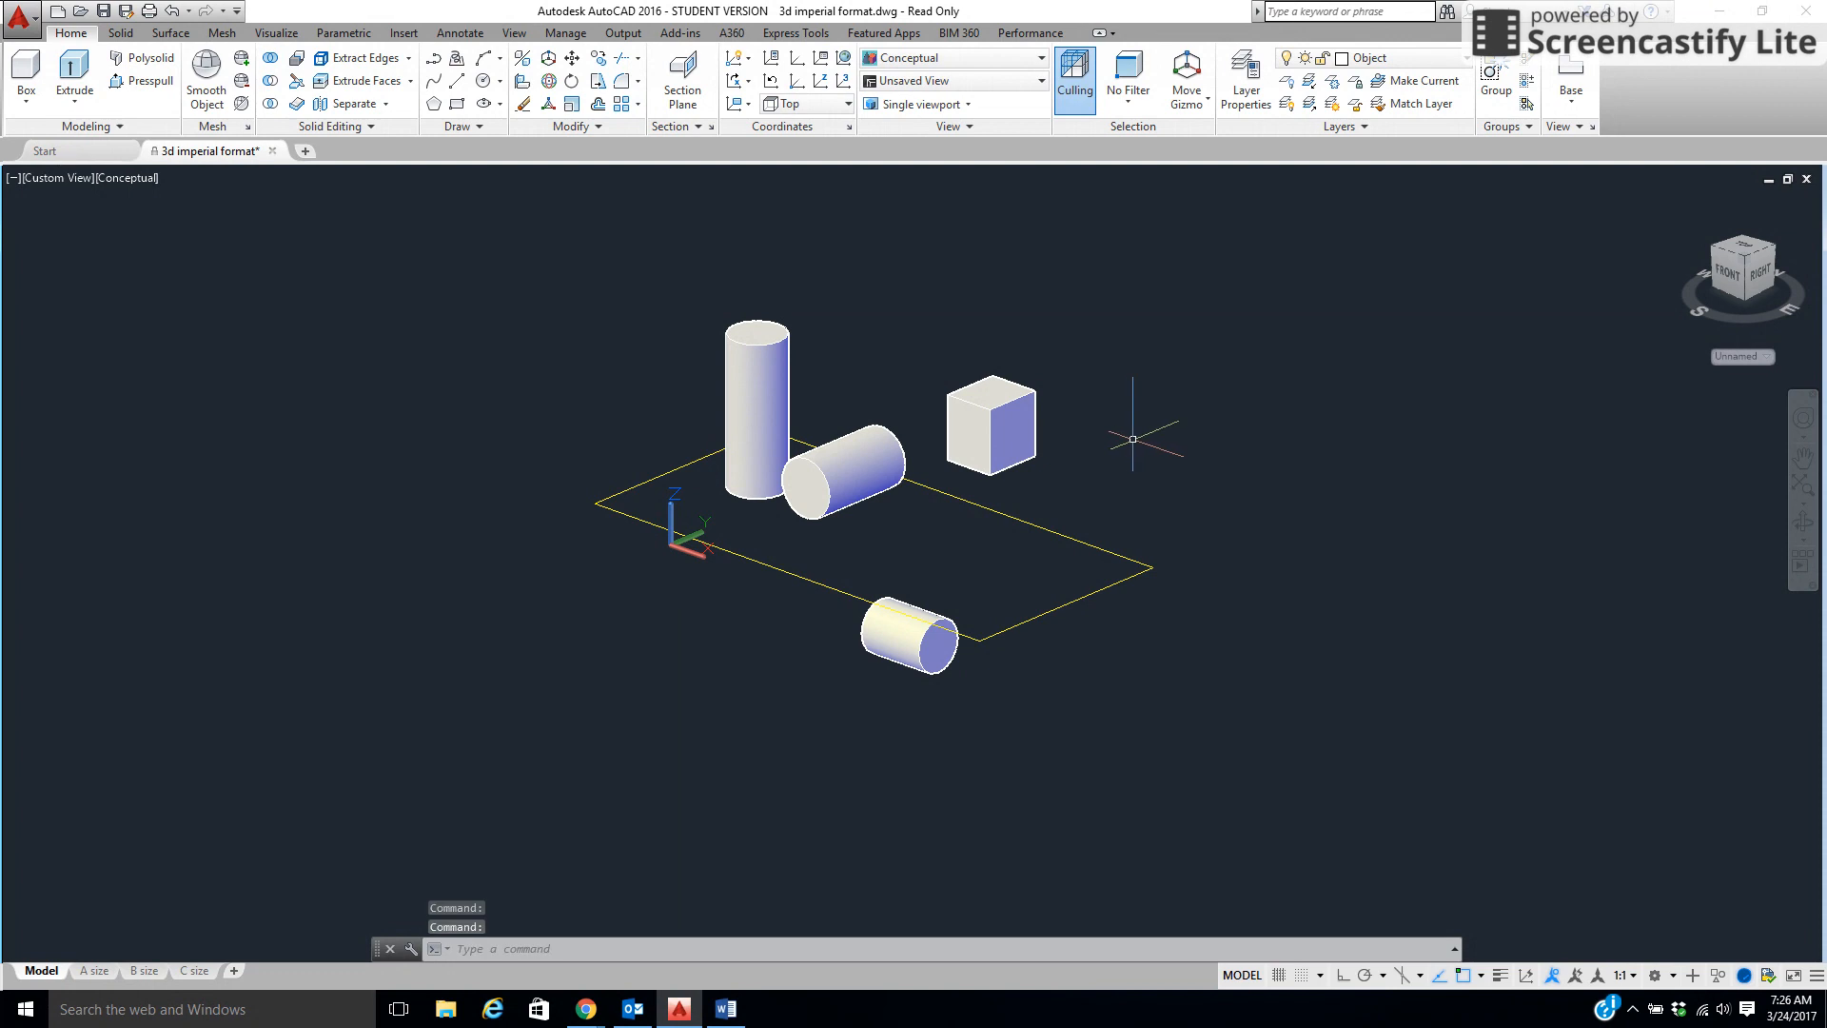
click(26, 179)
click(71, 371)
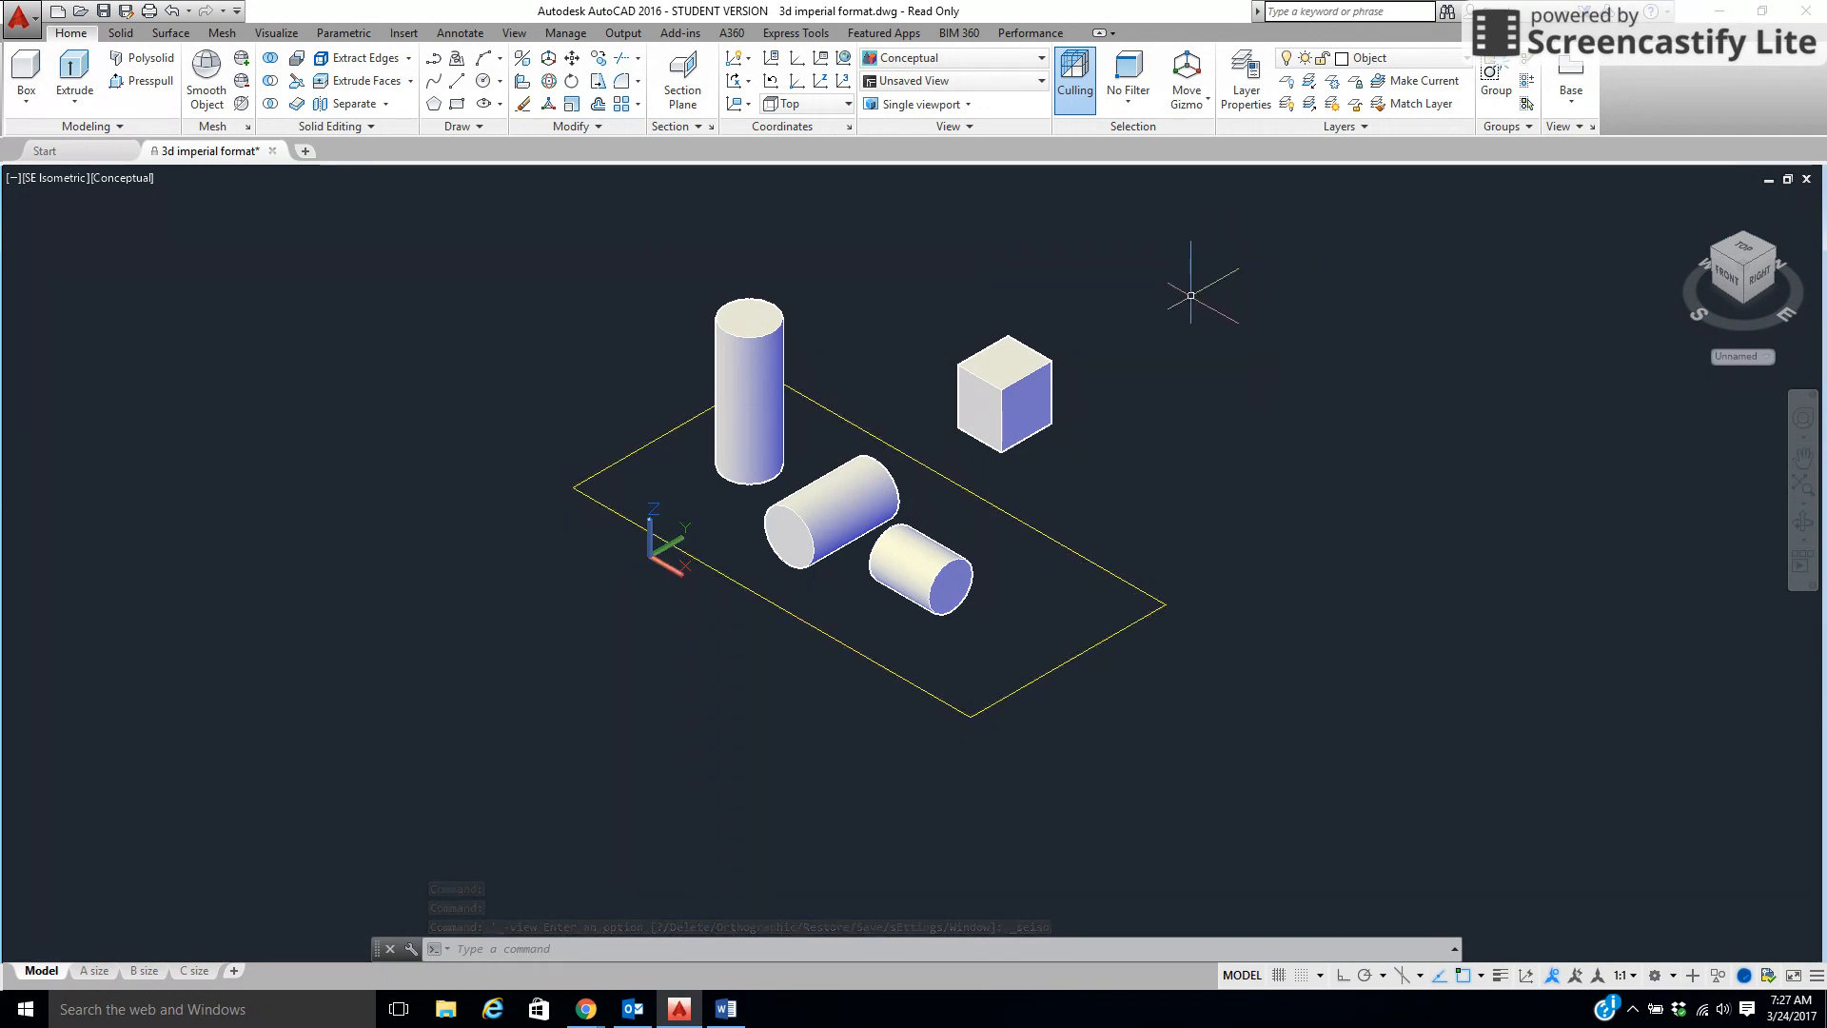
Define a three-point UCS on the box's right face: origin at the lower front corner, X along the bottom edge, Y up the vertical edge
middle_drag(1160, 293, 1087, 317)
scroll(980, 314, up, 3)
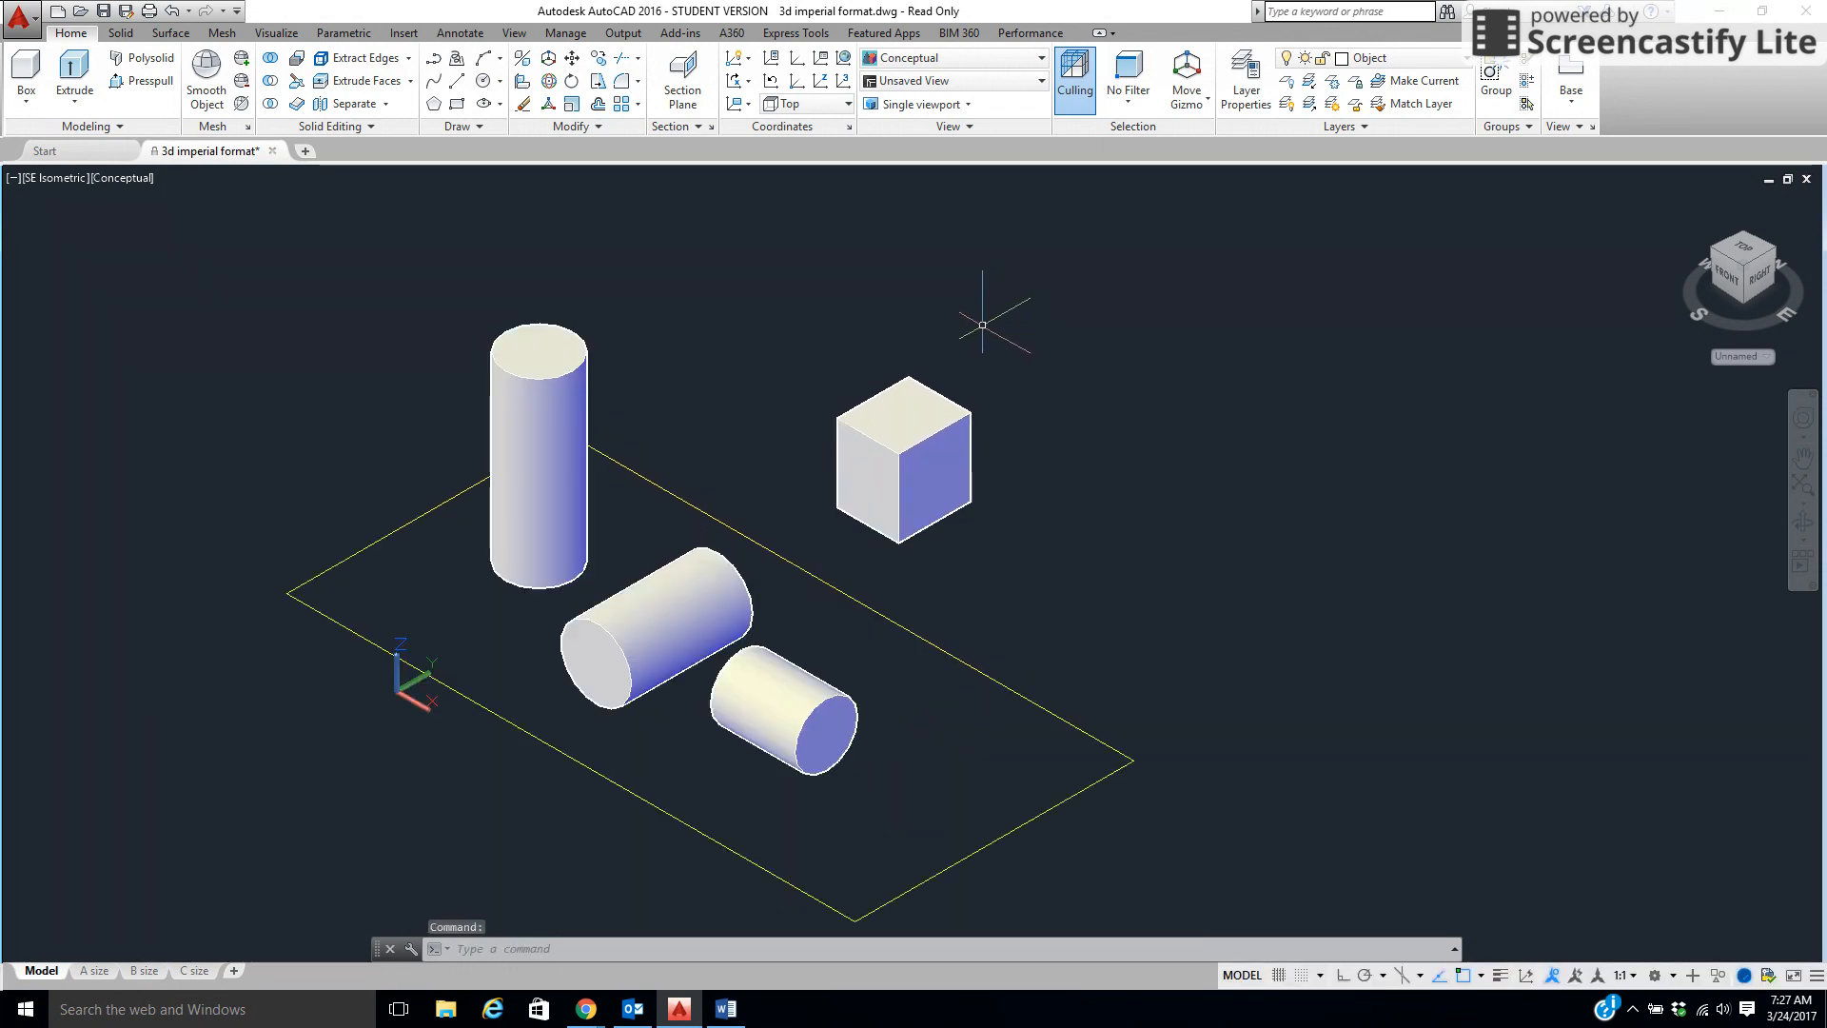
middle_drag(970, 320, 972, 333)
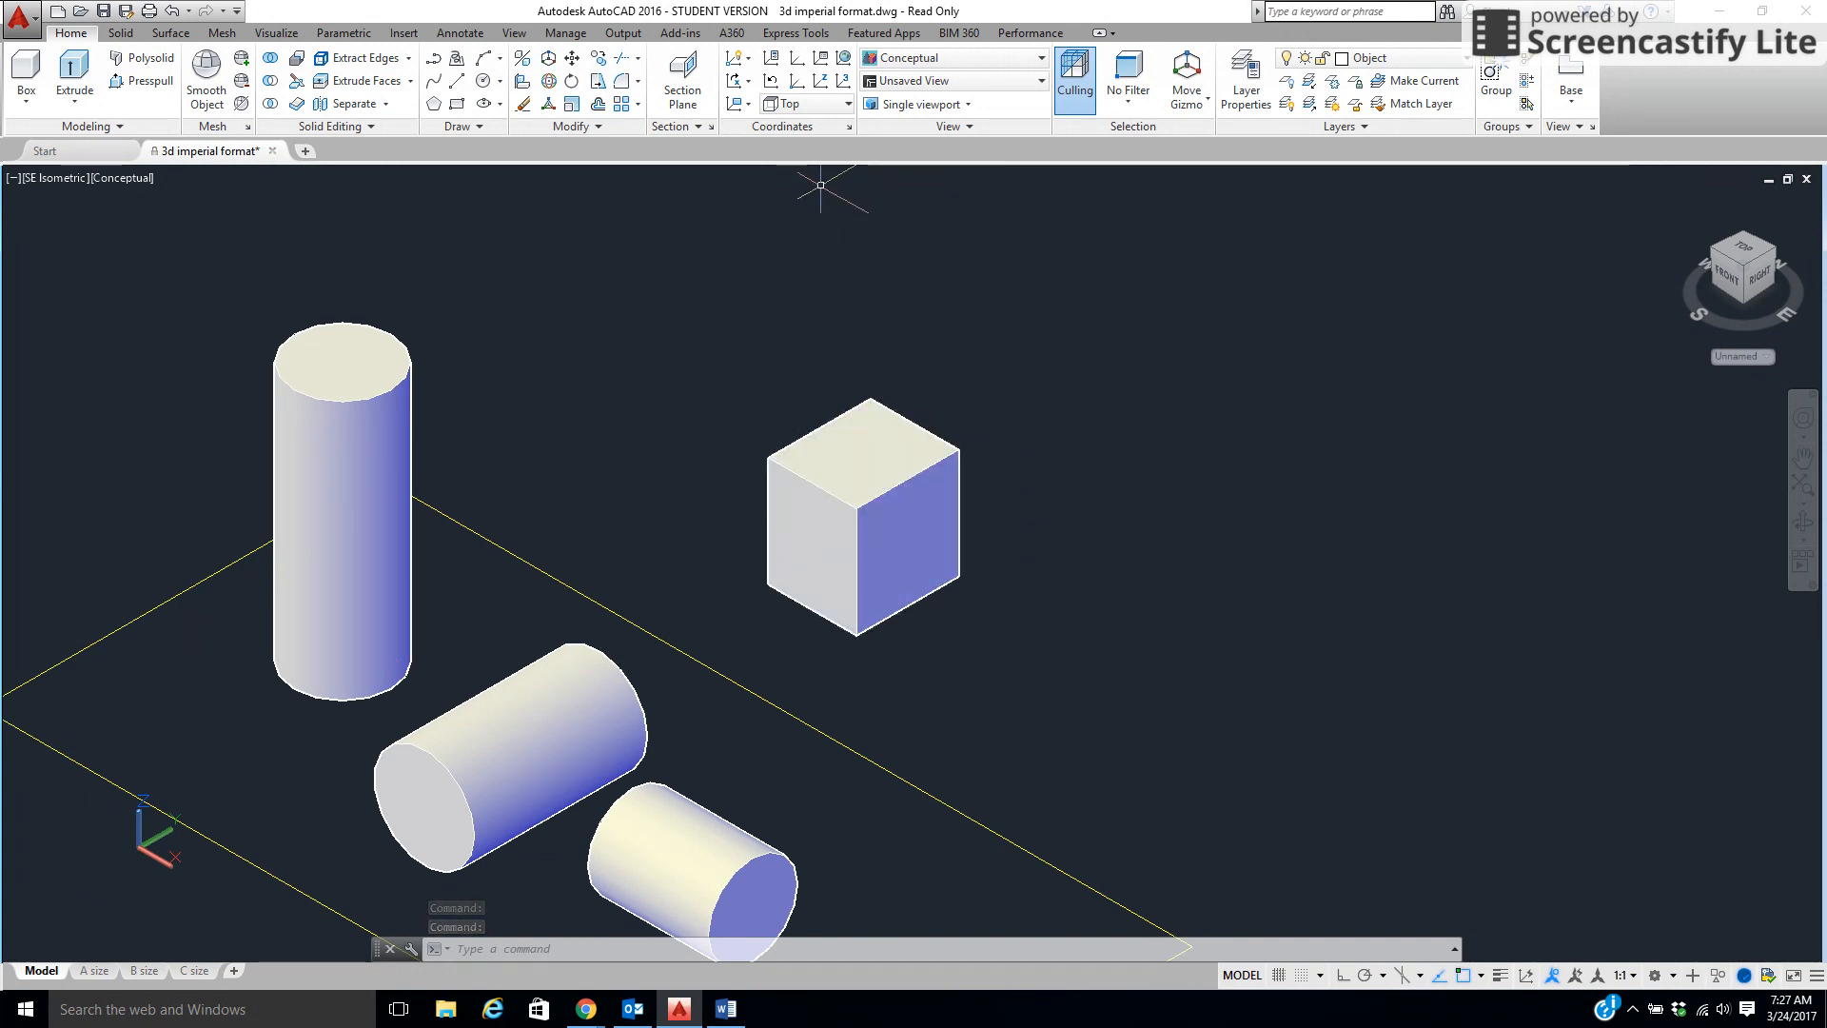
click(831, 111)
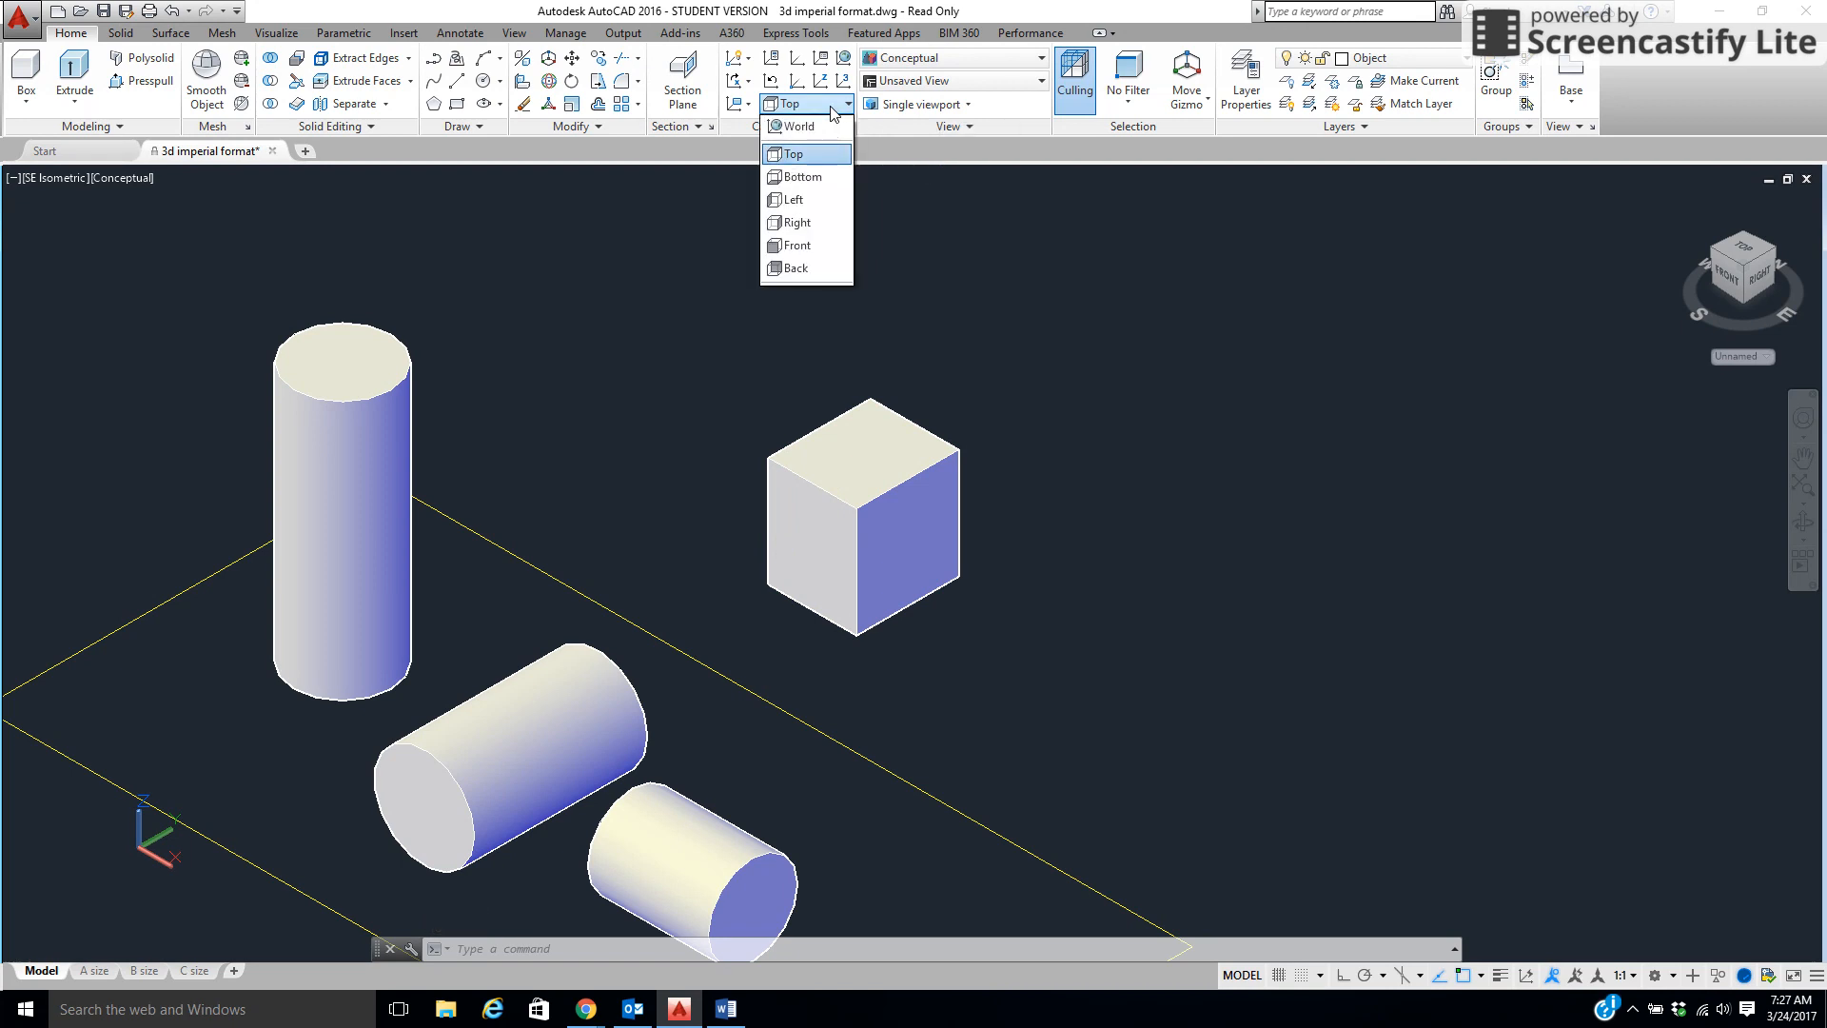
click(830, 111)
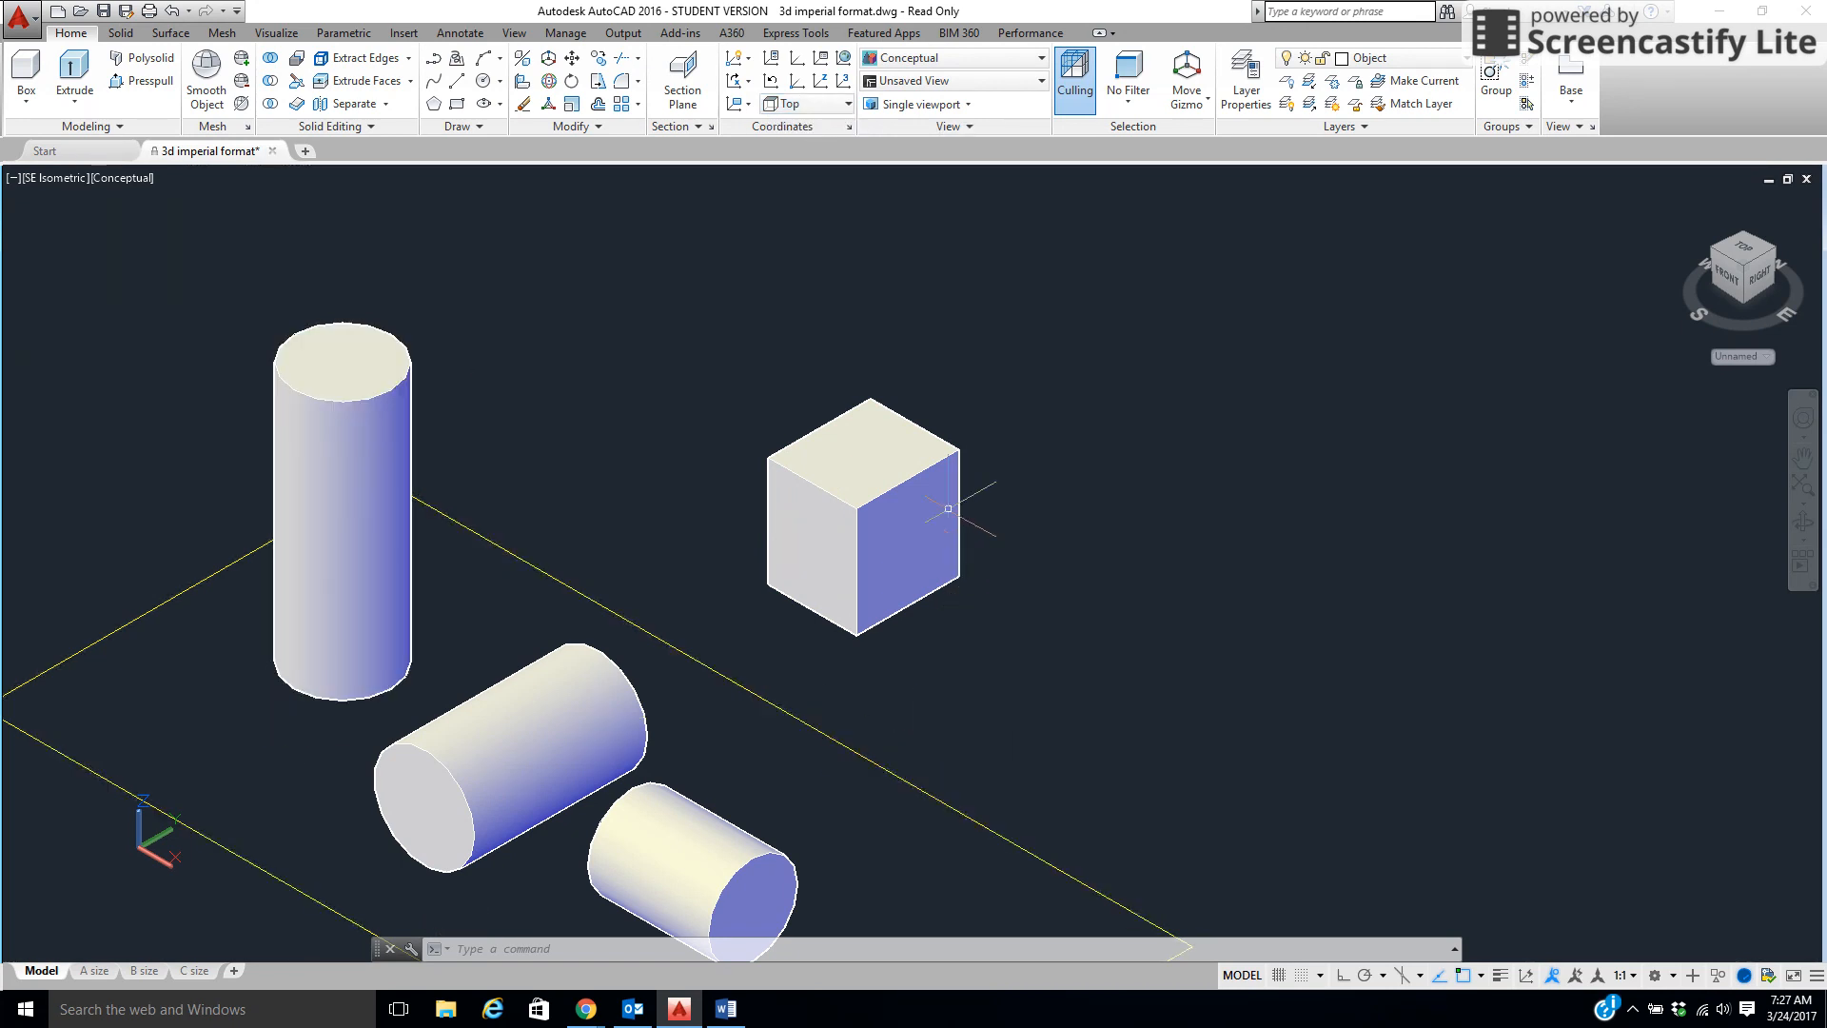
click(841, 84)
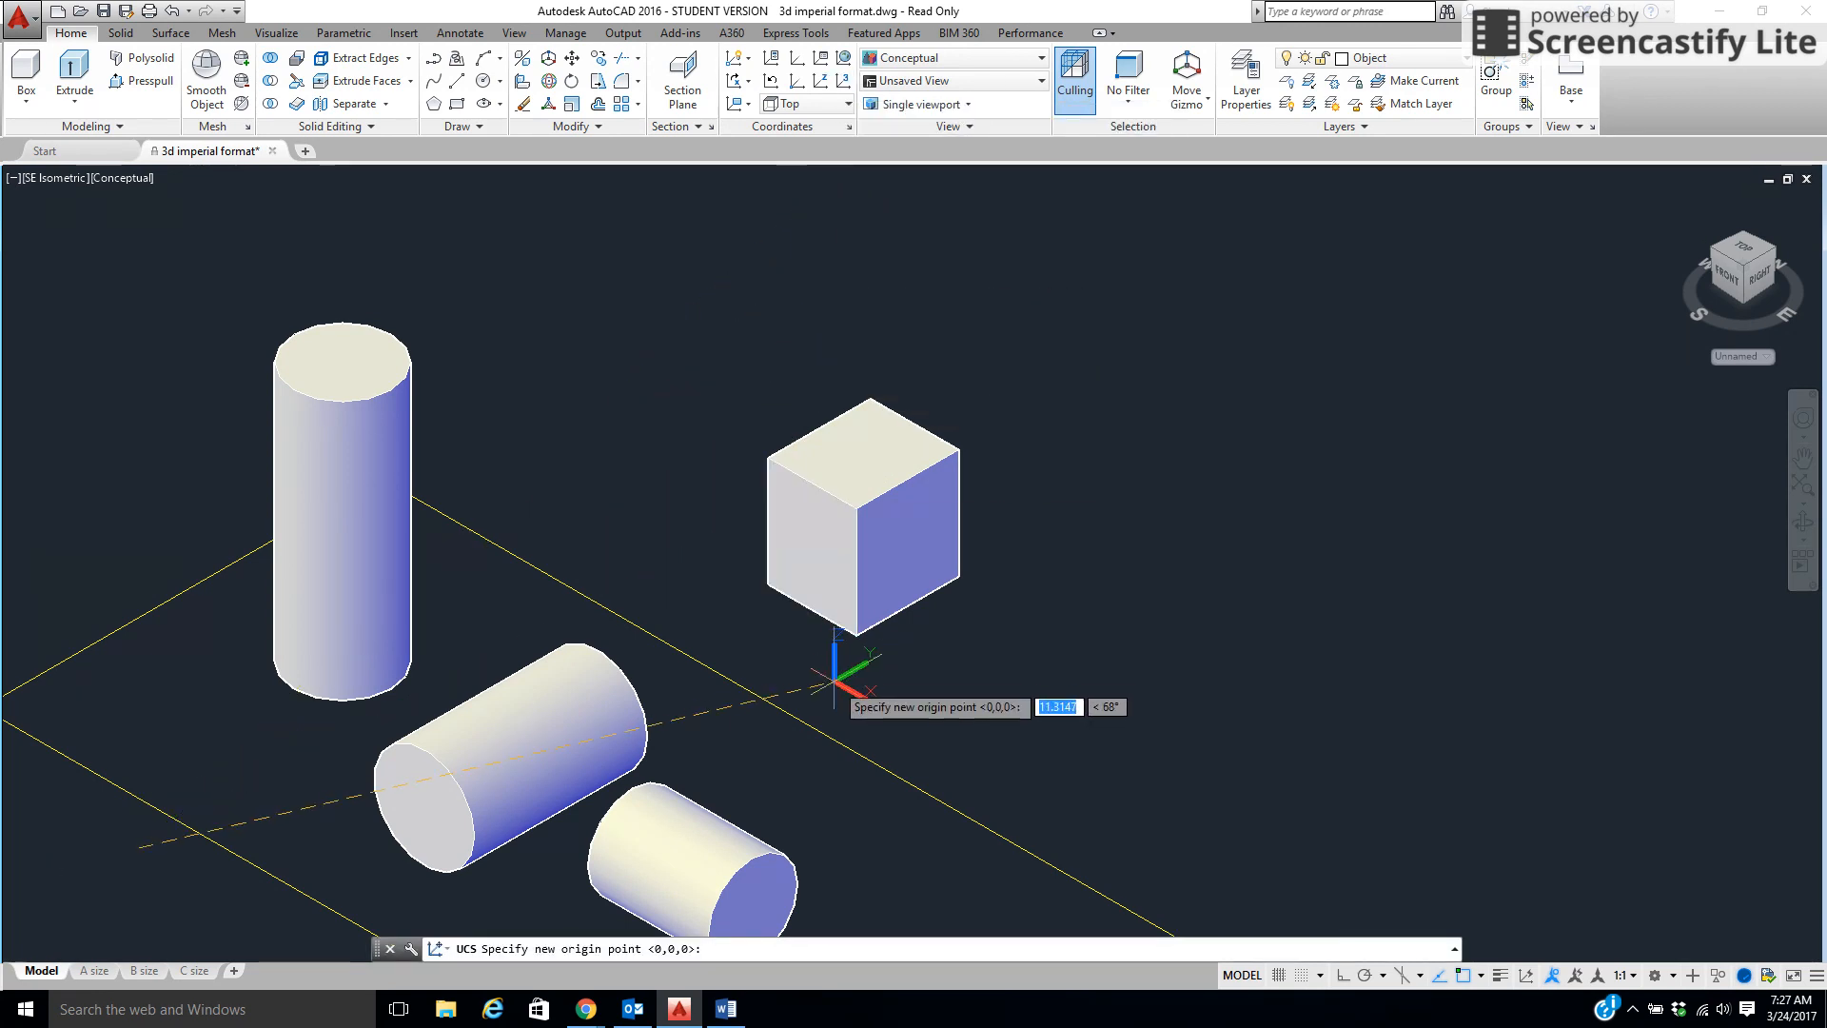
scroll(1011, 656, up, 4)
middle_drag(1011, 624, 1056, 598)
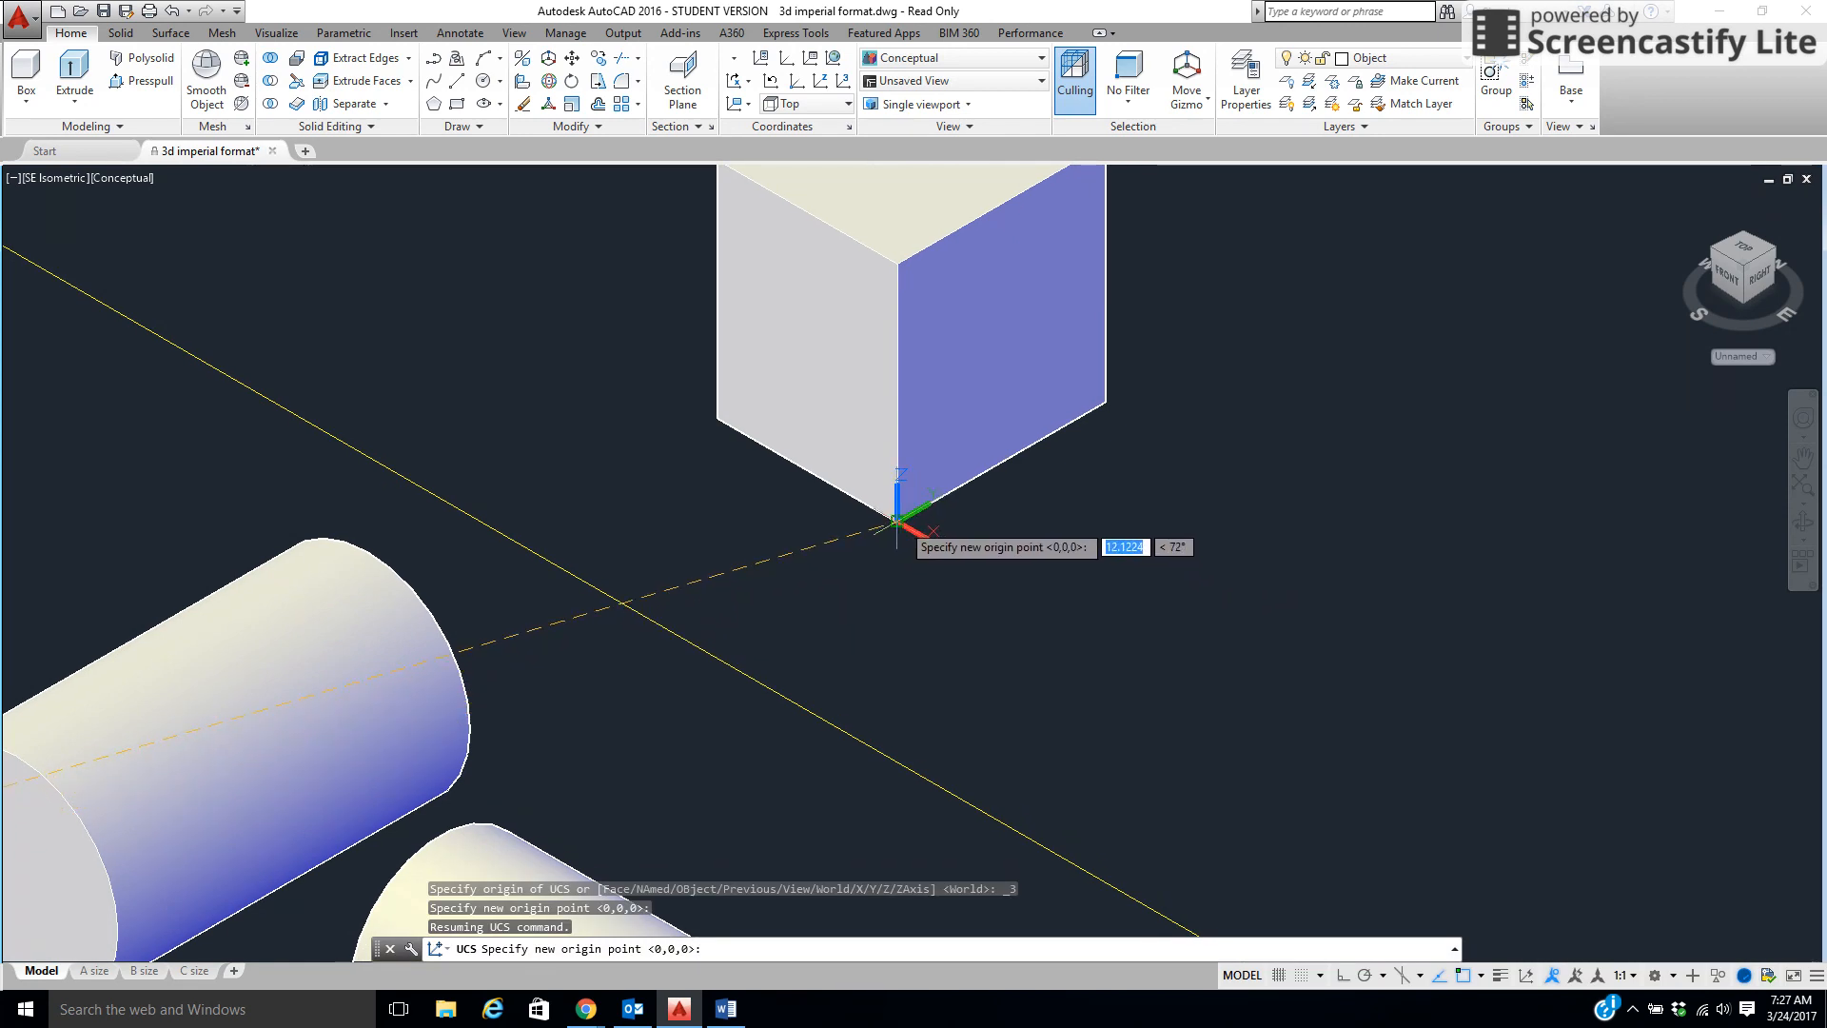
click(897, 522)
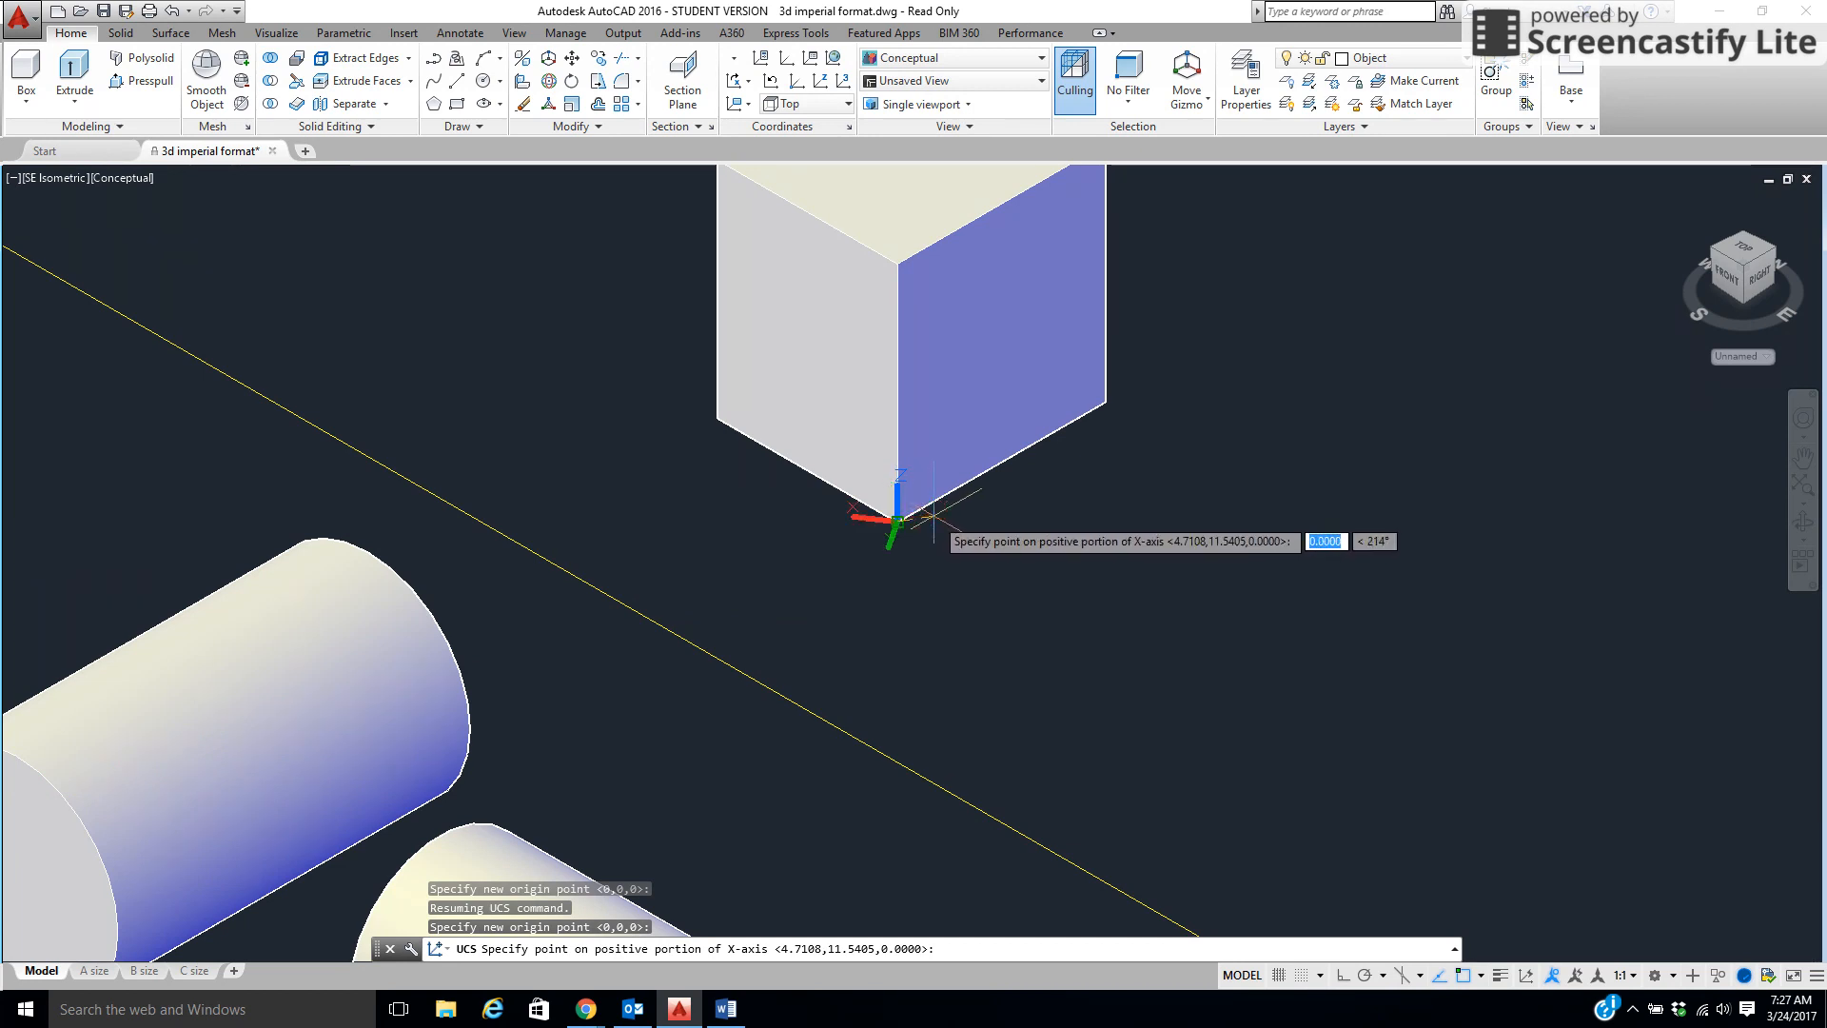
click(1104, 401)
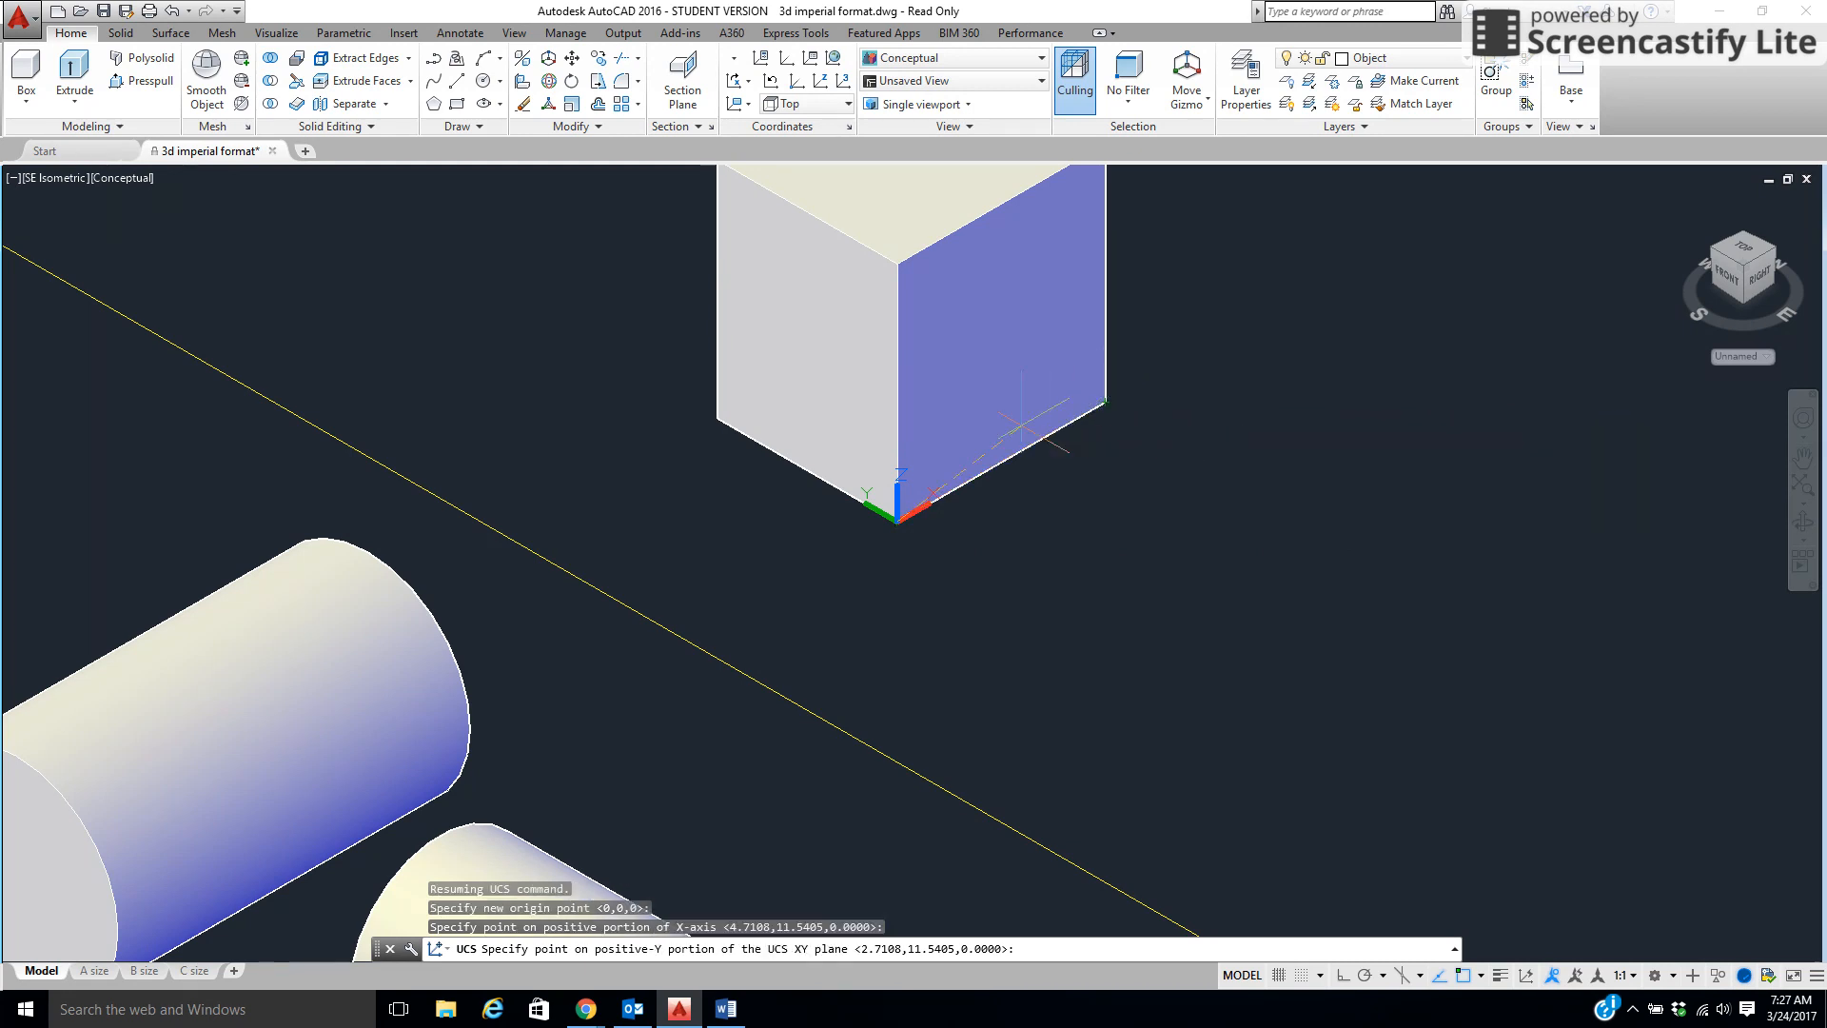
click(899, 258)
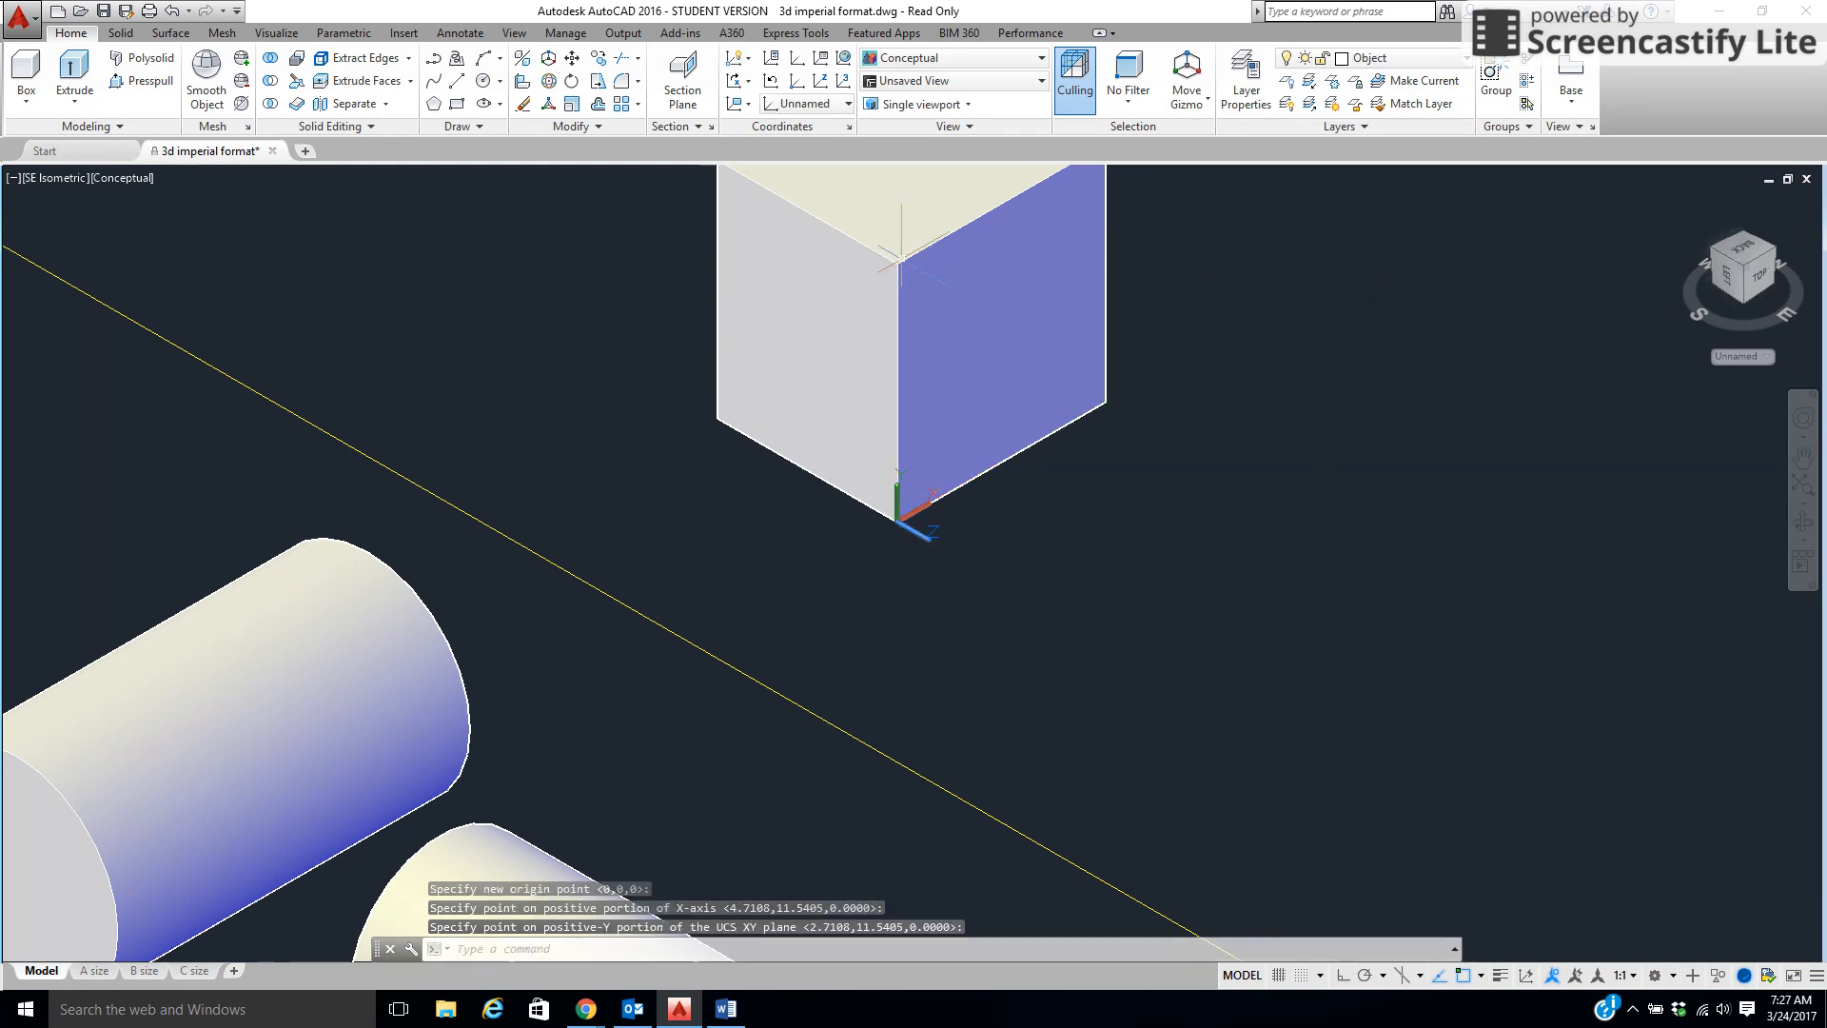
middle_drag(1247, 447, 1105, 587)
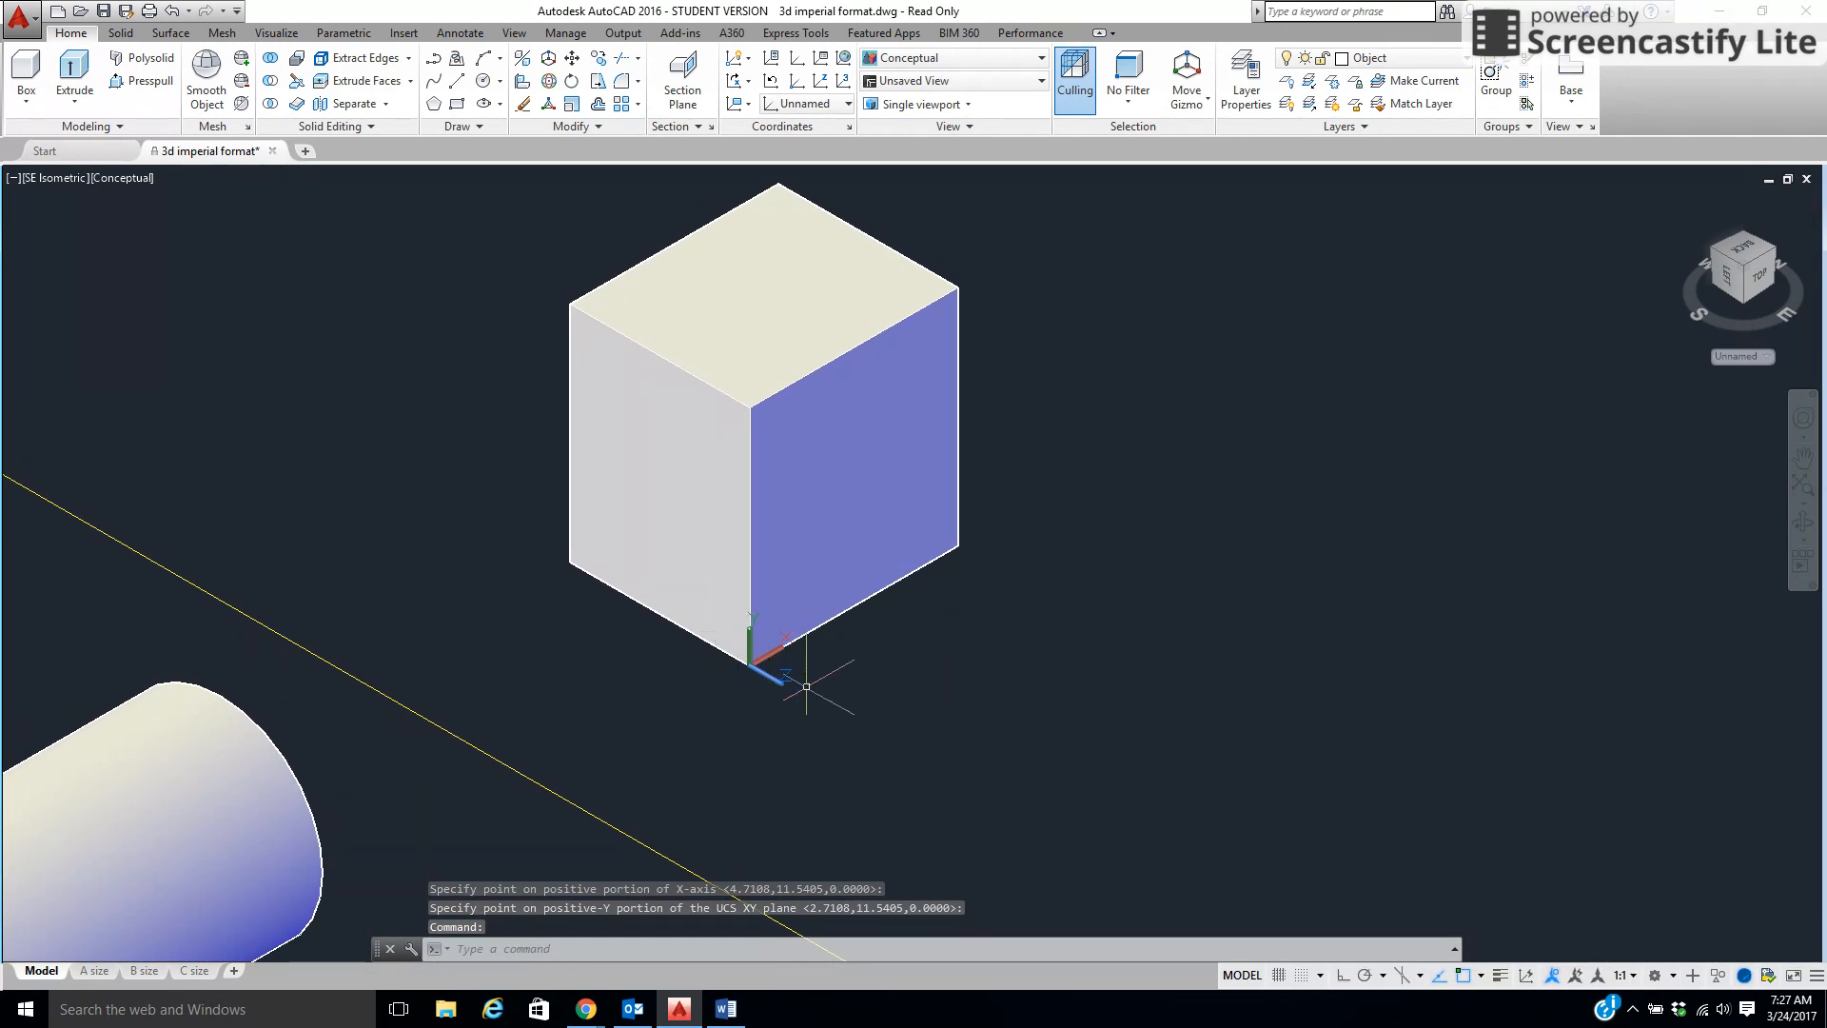
Draw a long cylinder centred on the box's upper front corner, extending back perpendicular to the right face
click(19, 107)
click(57, 177)
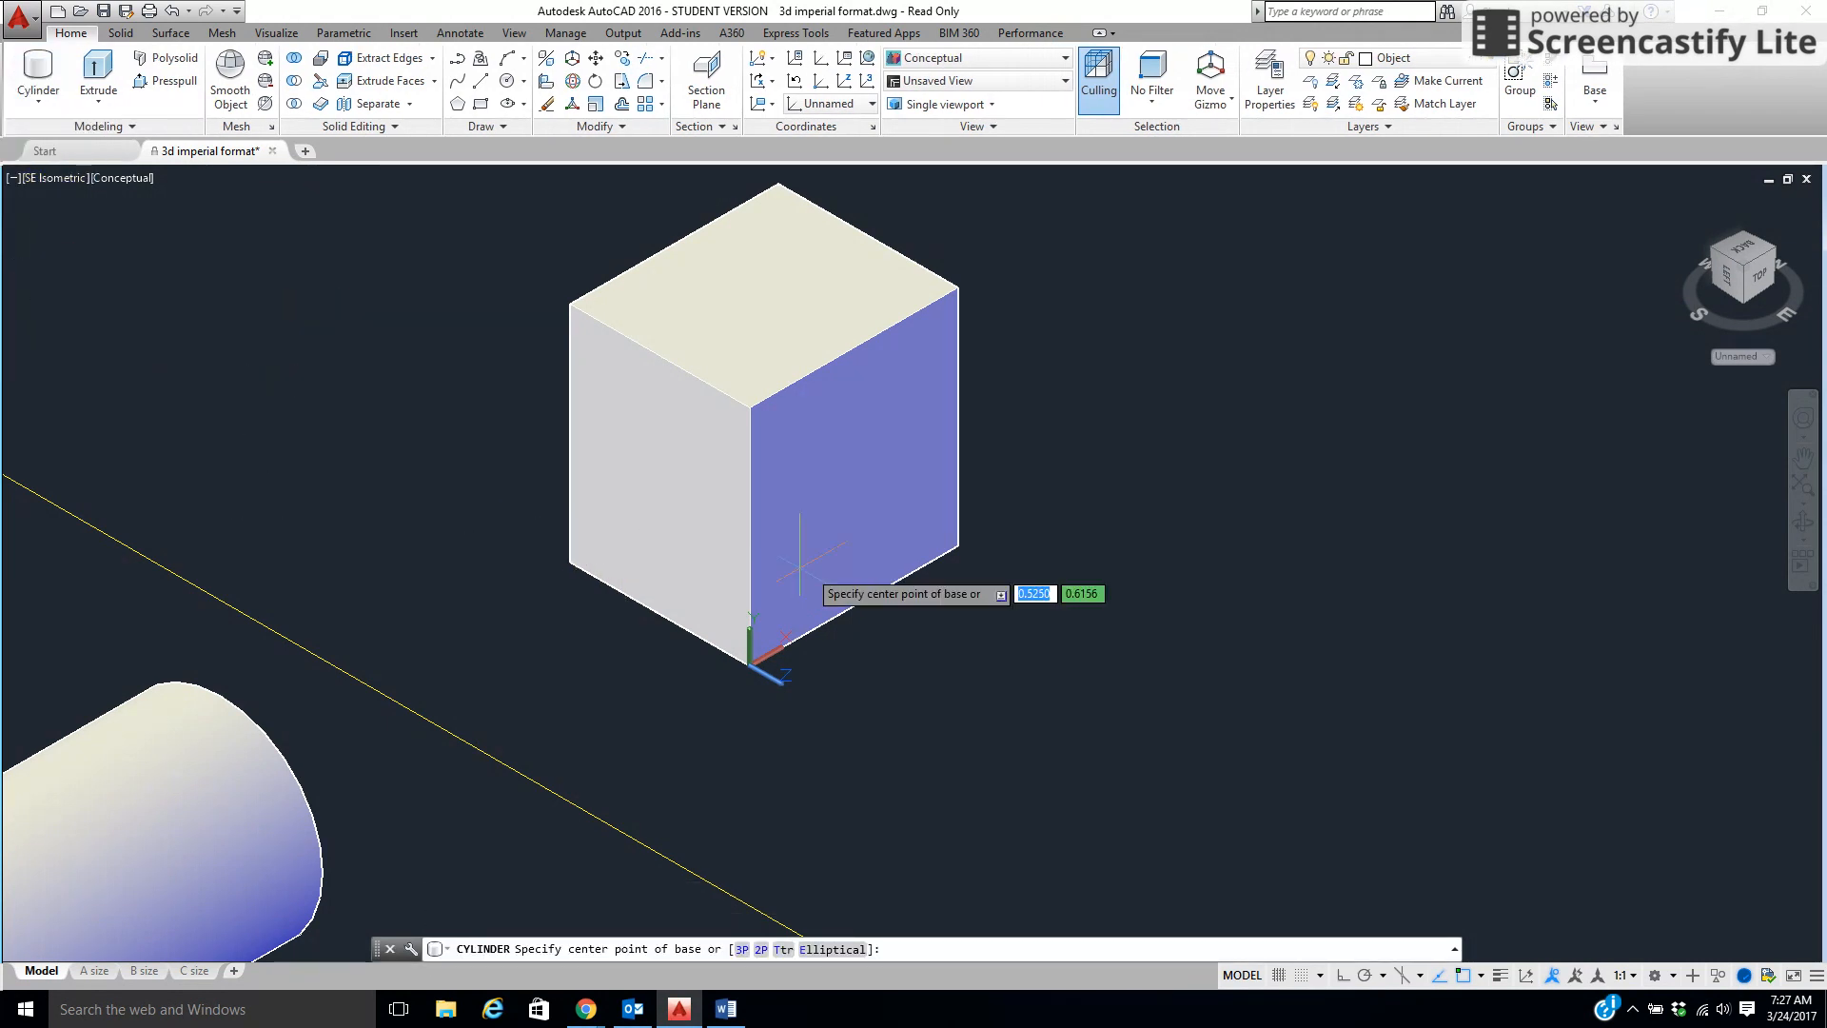
click(751, 407)
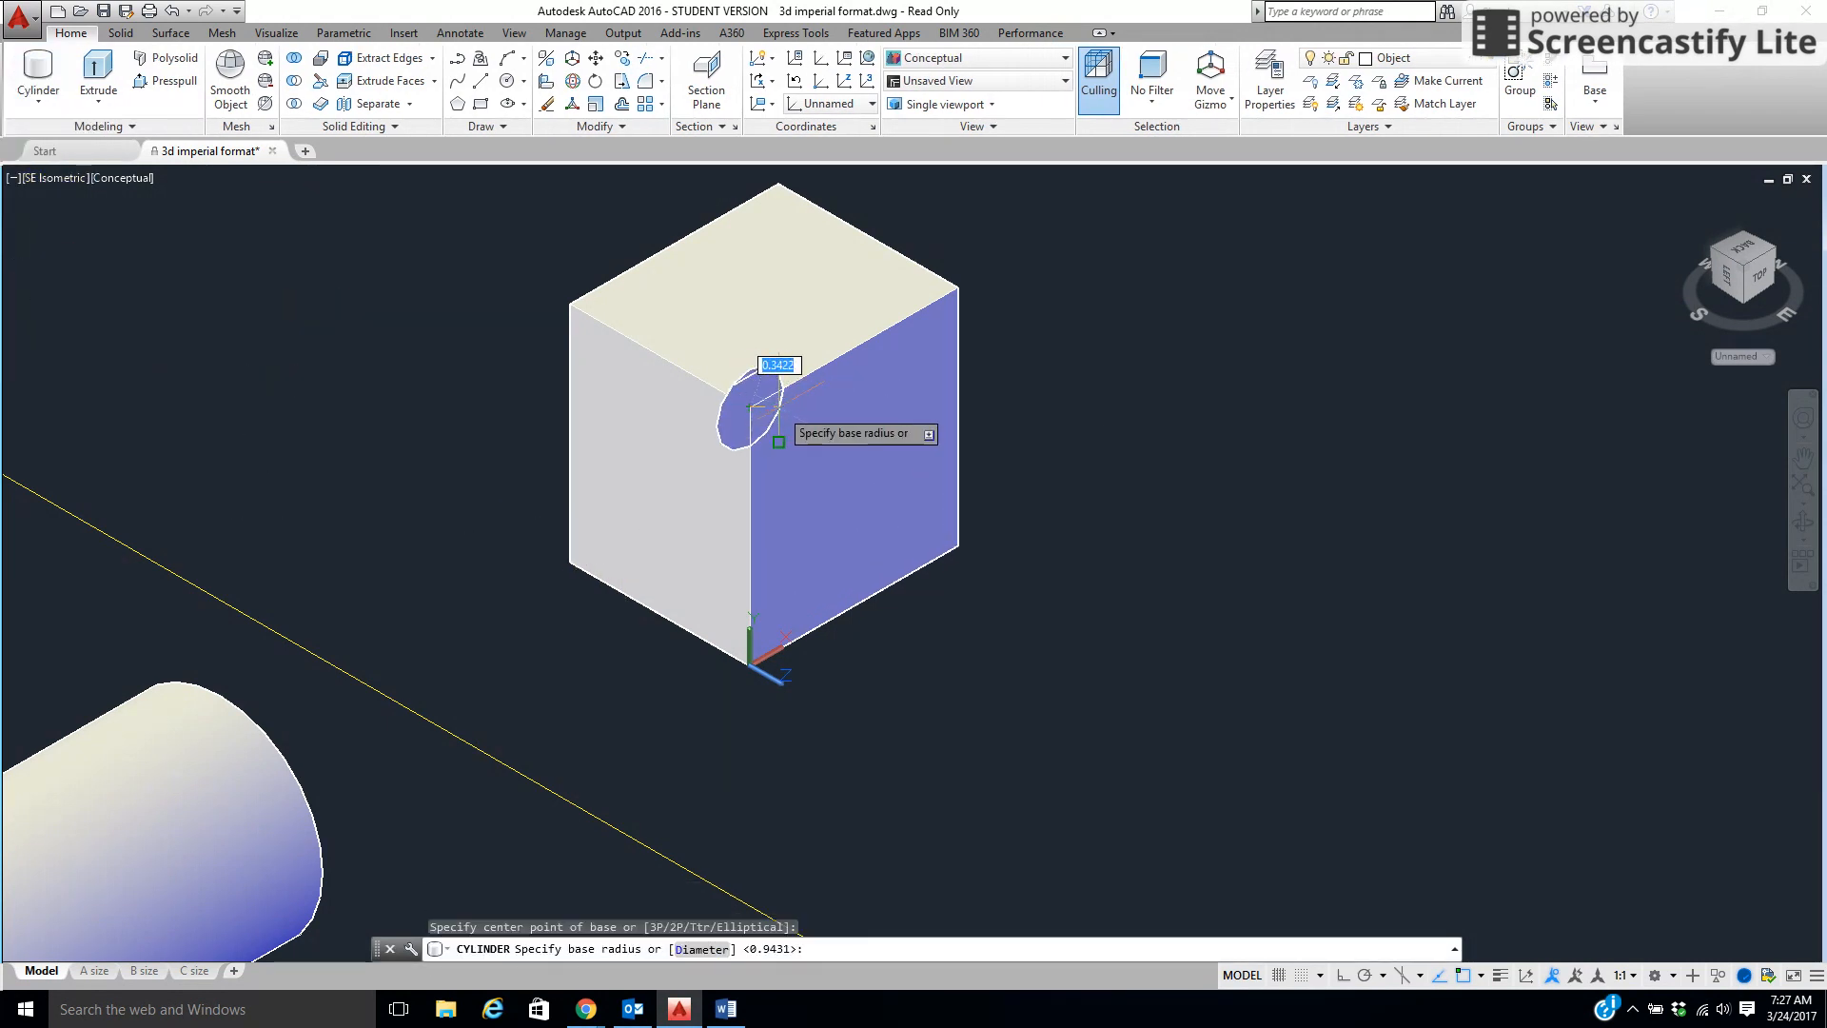
click(801, 408)
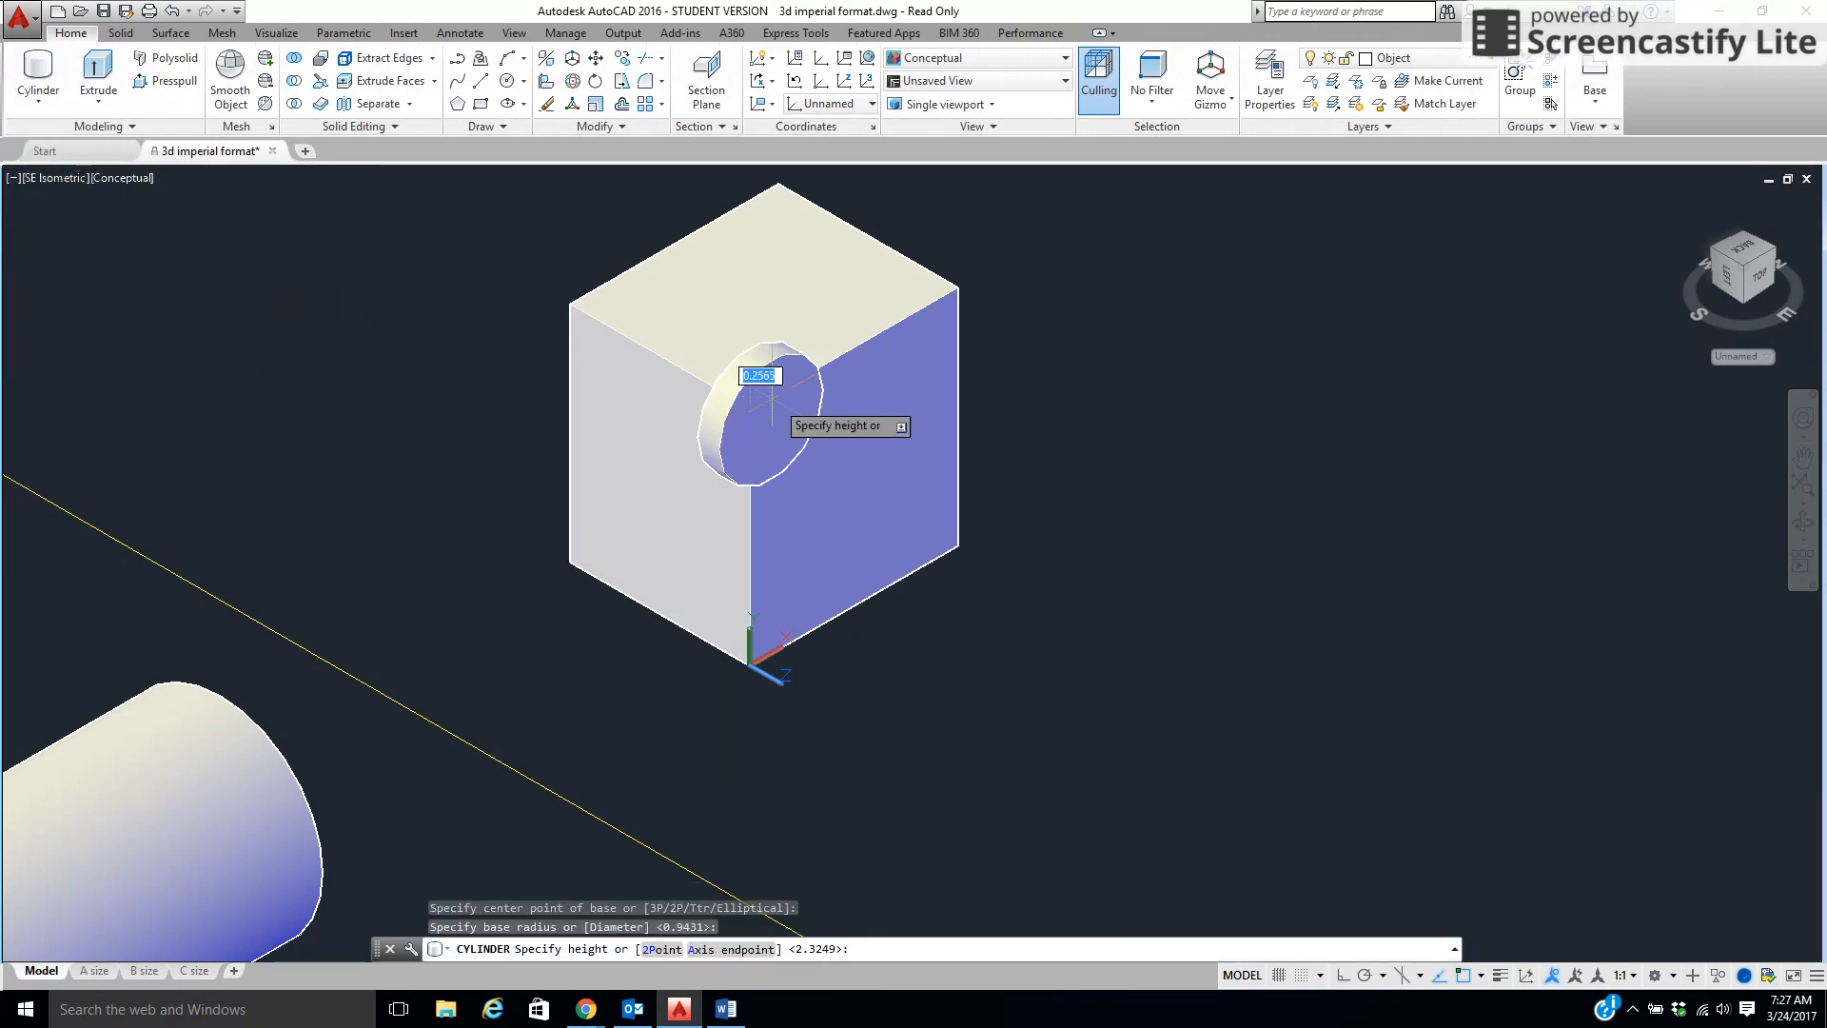
click(431, 299)
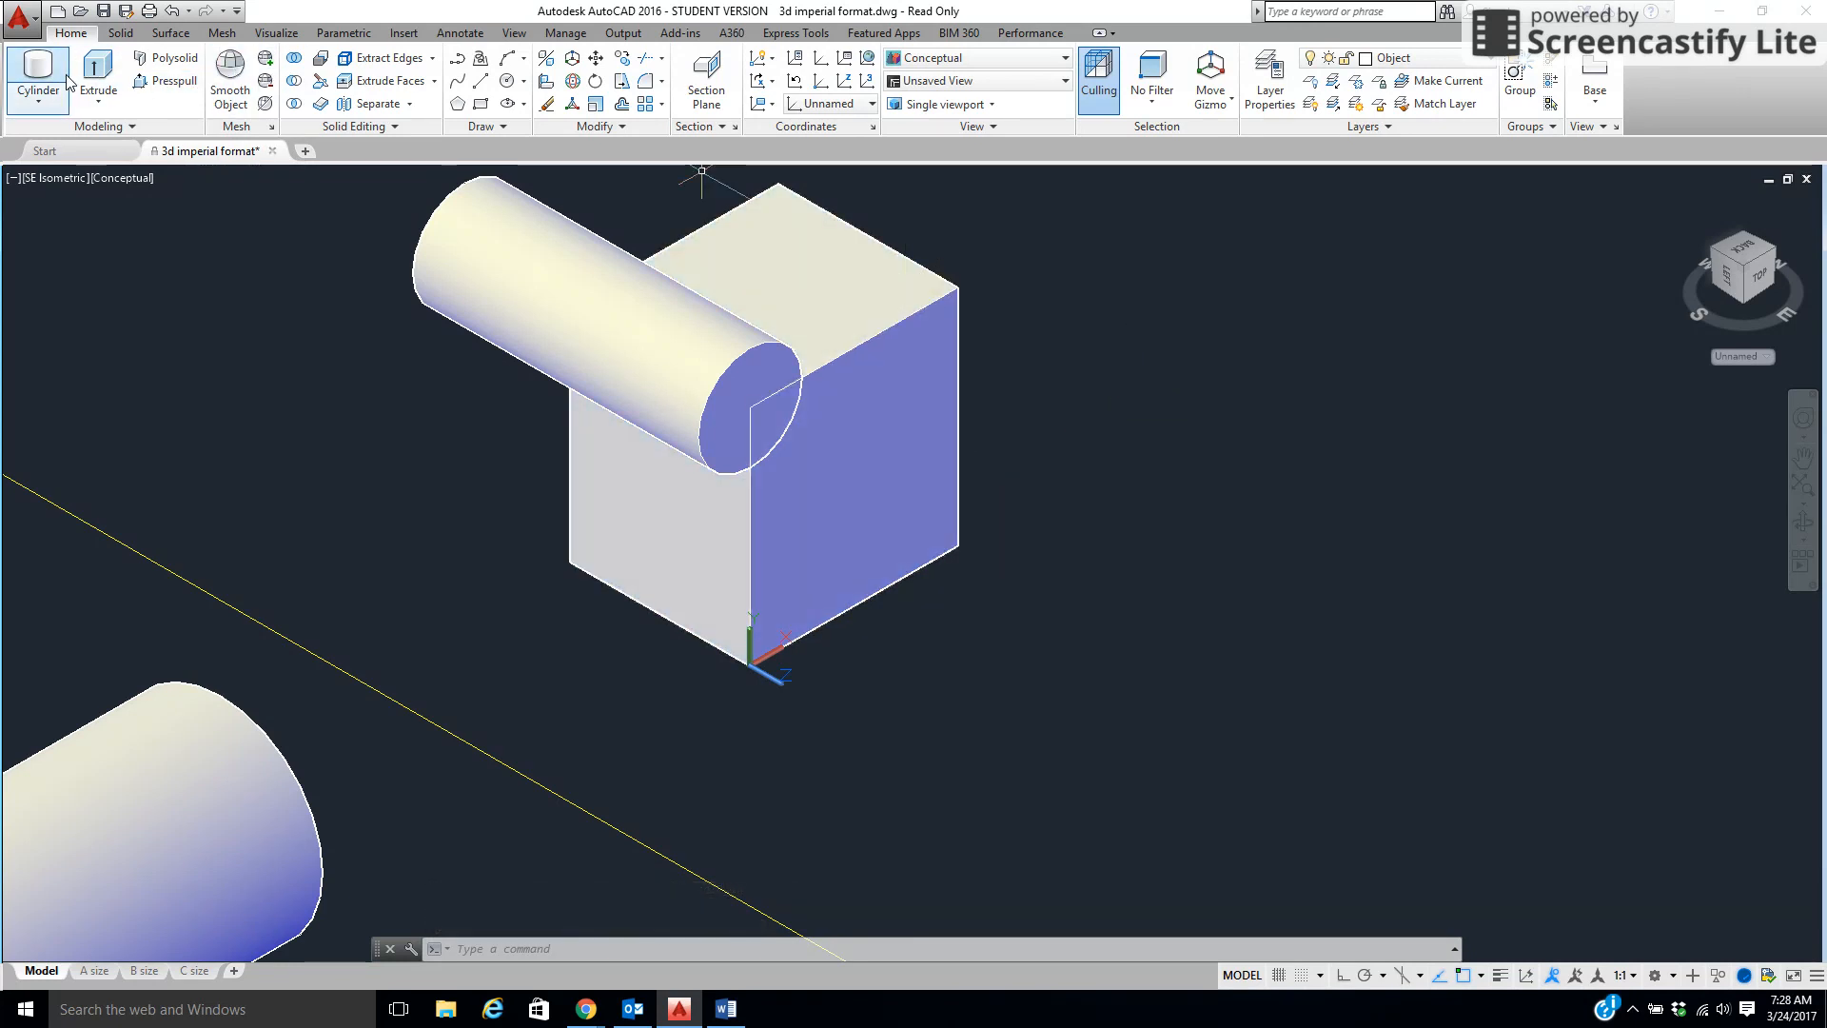
Draw a separate short cylinder beyond the box with radius about 0.49 and height about 1.02, extending back along the Z axis
click(36, 74)
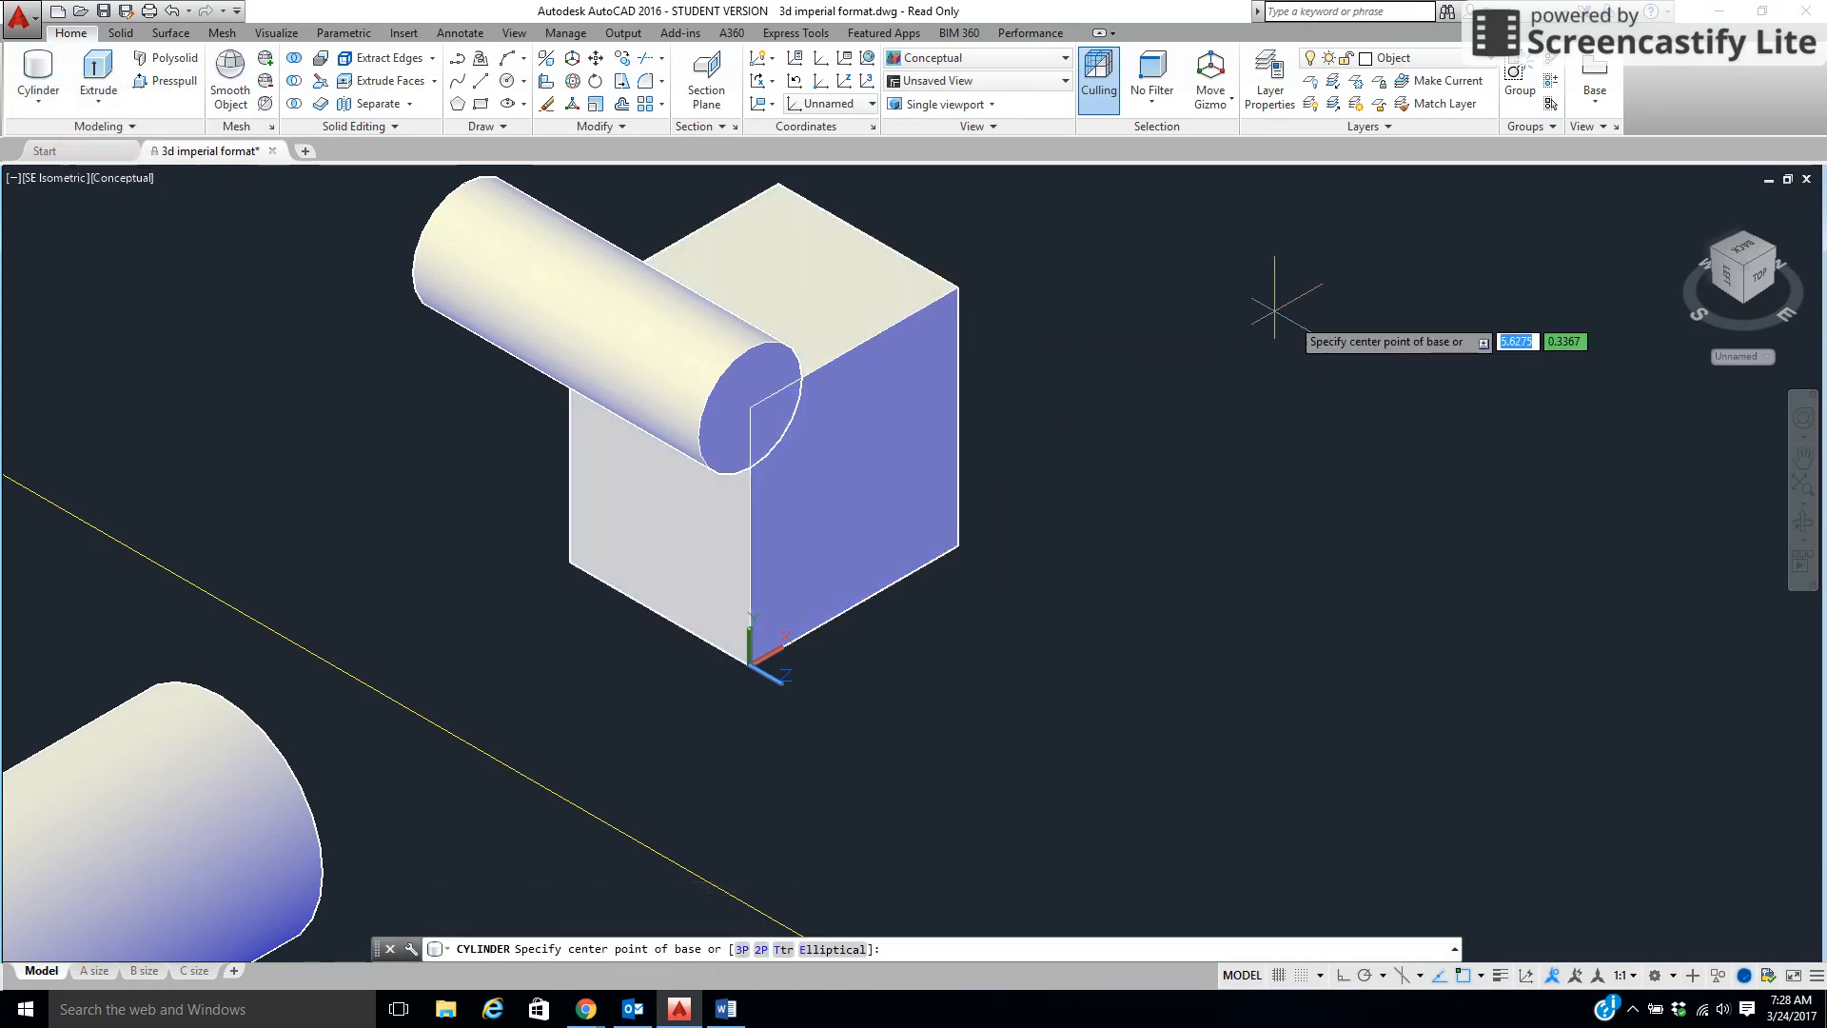
click(1180, 274)
click(1222, 265)
click(1070, 228)
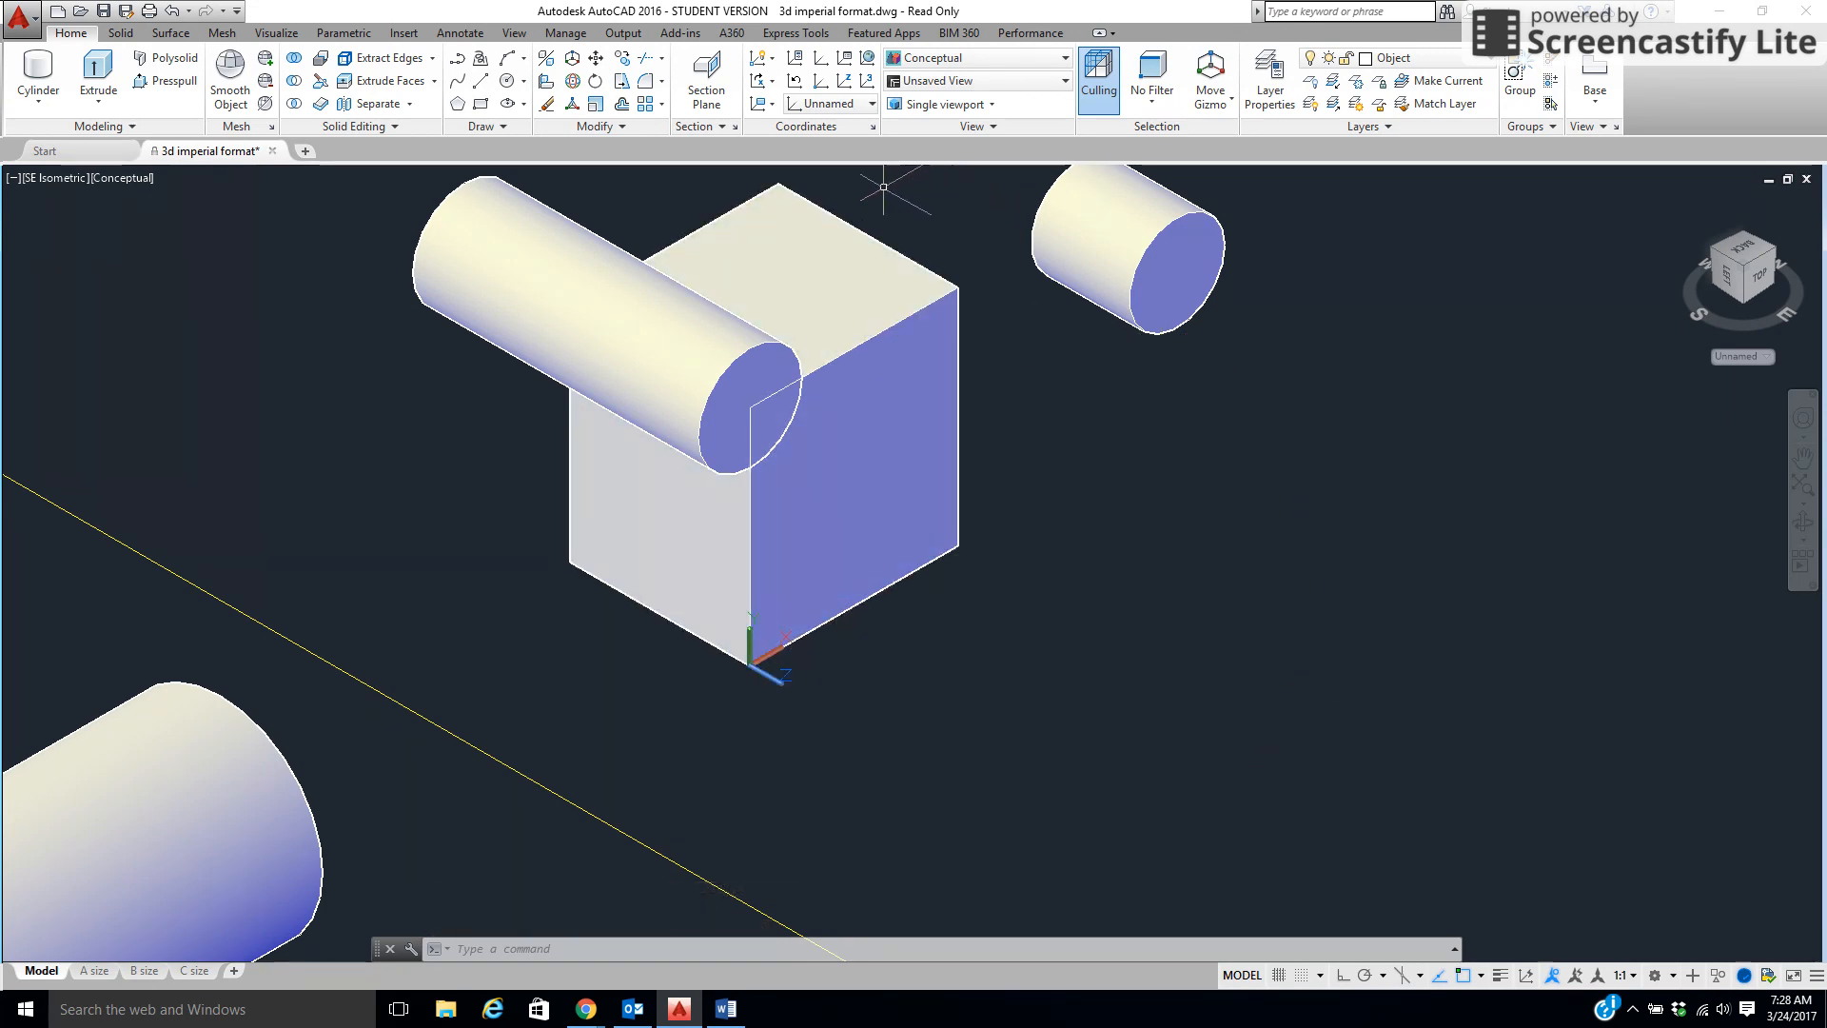
Rotate the UCS about its X axis by a freehand angle so it tilts off the box's face
click(775, 83)
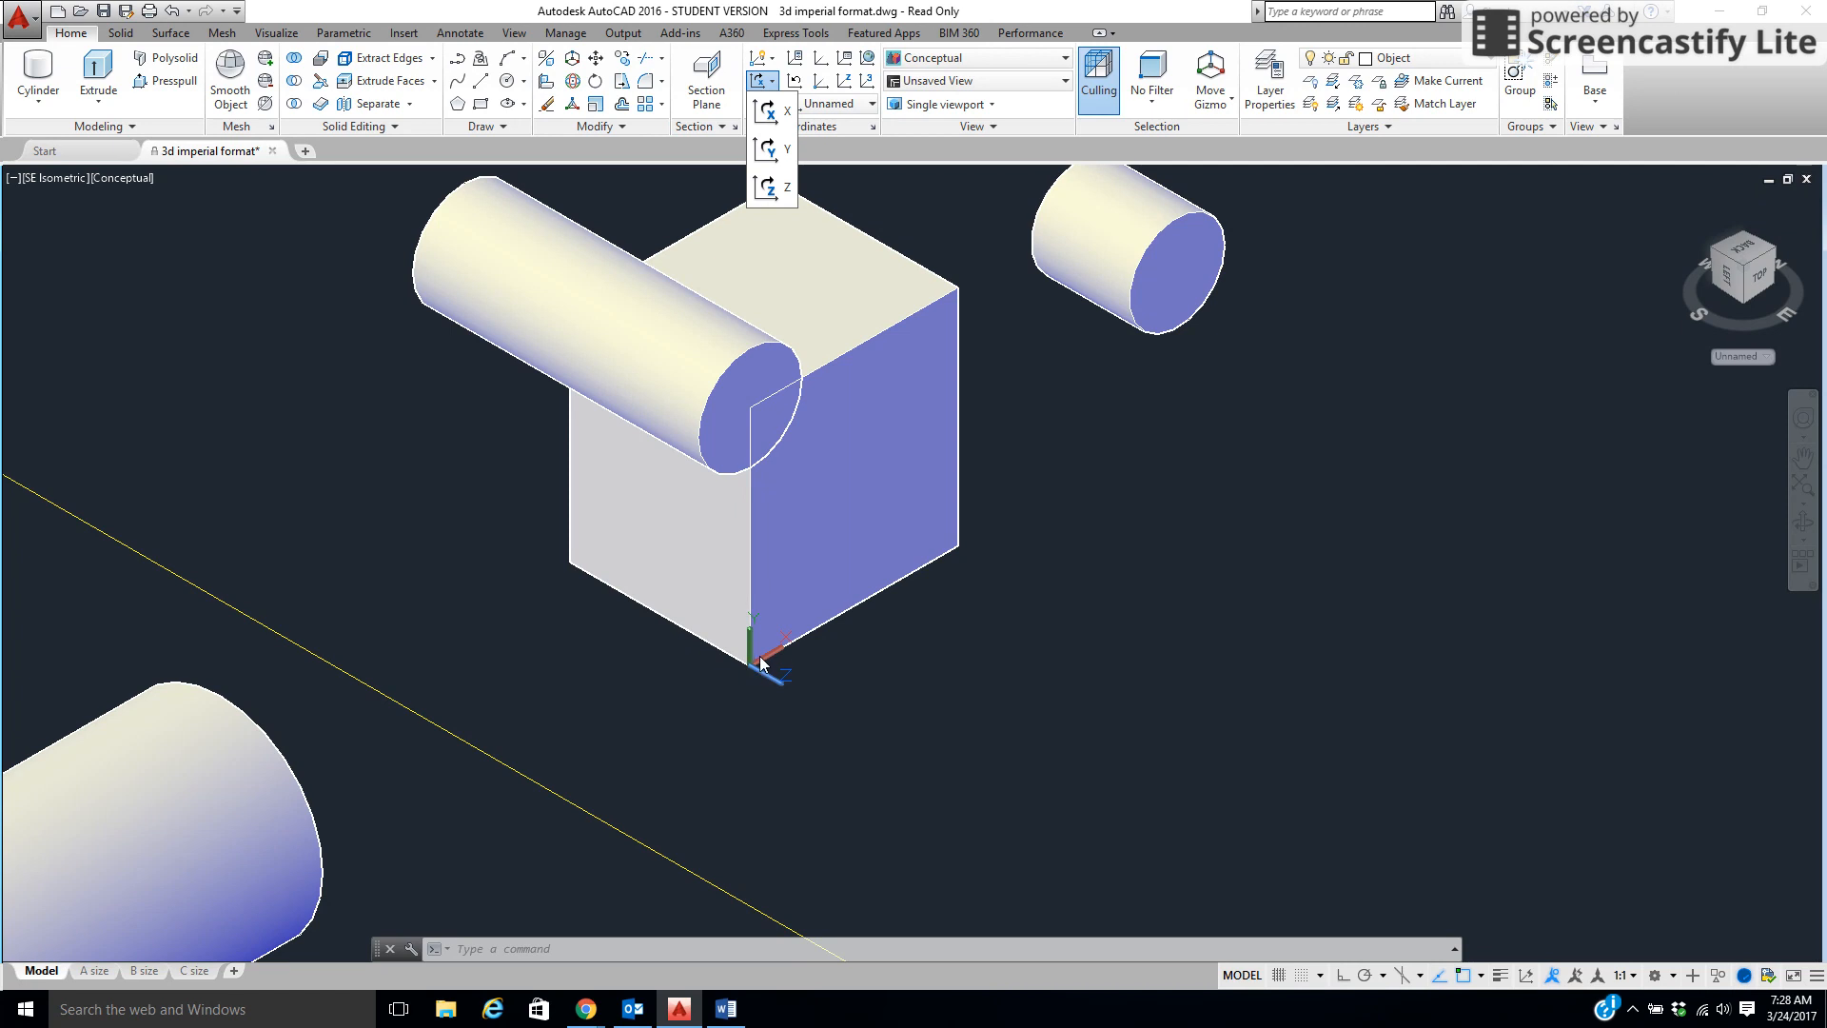
click(767, 111)
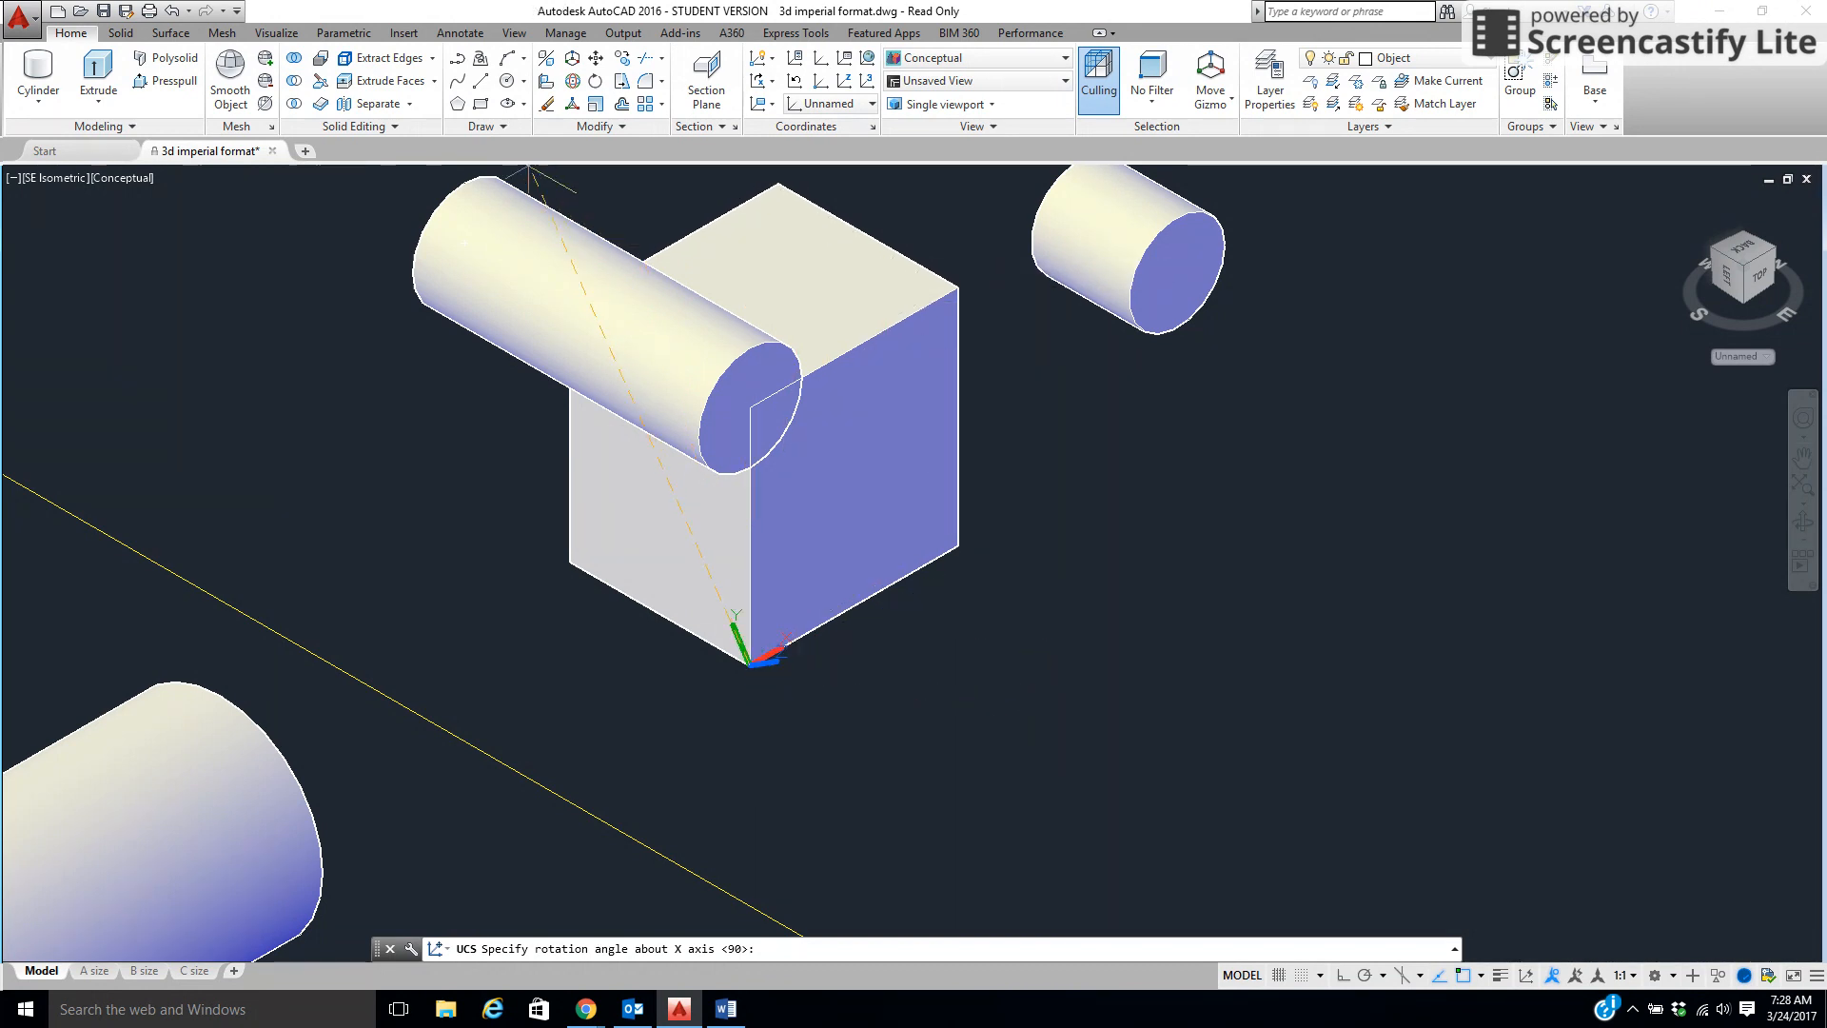
click(638, 188)
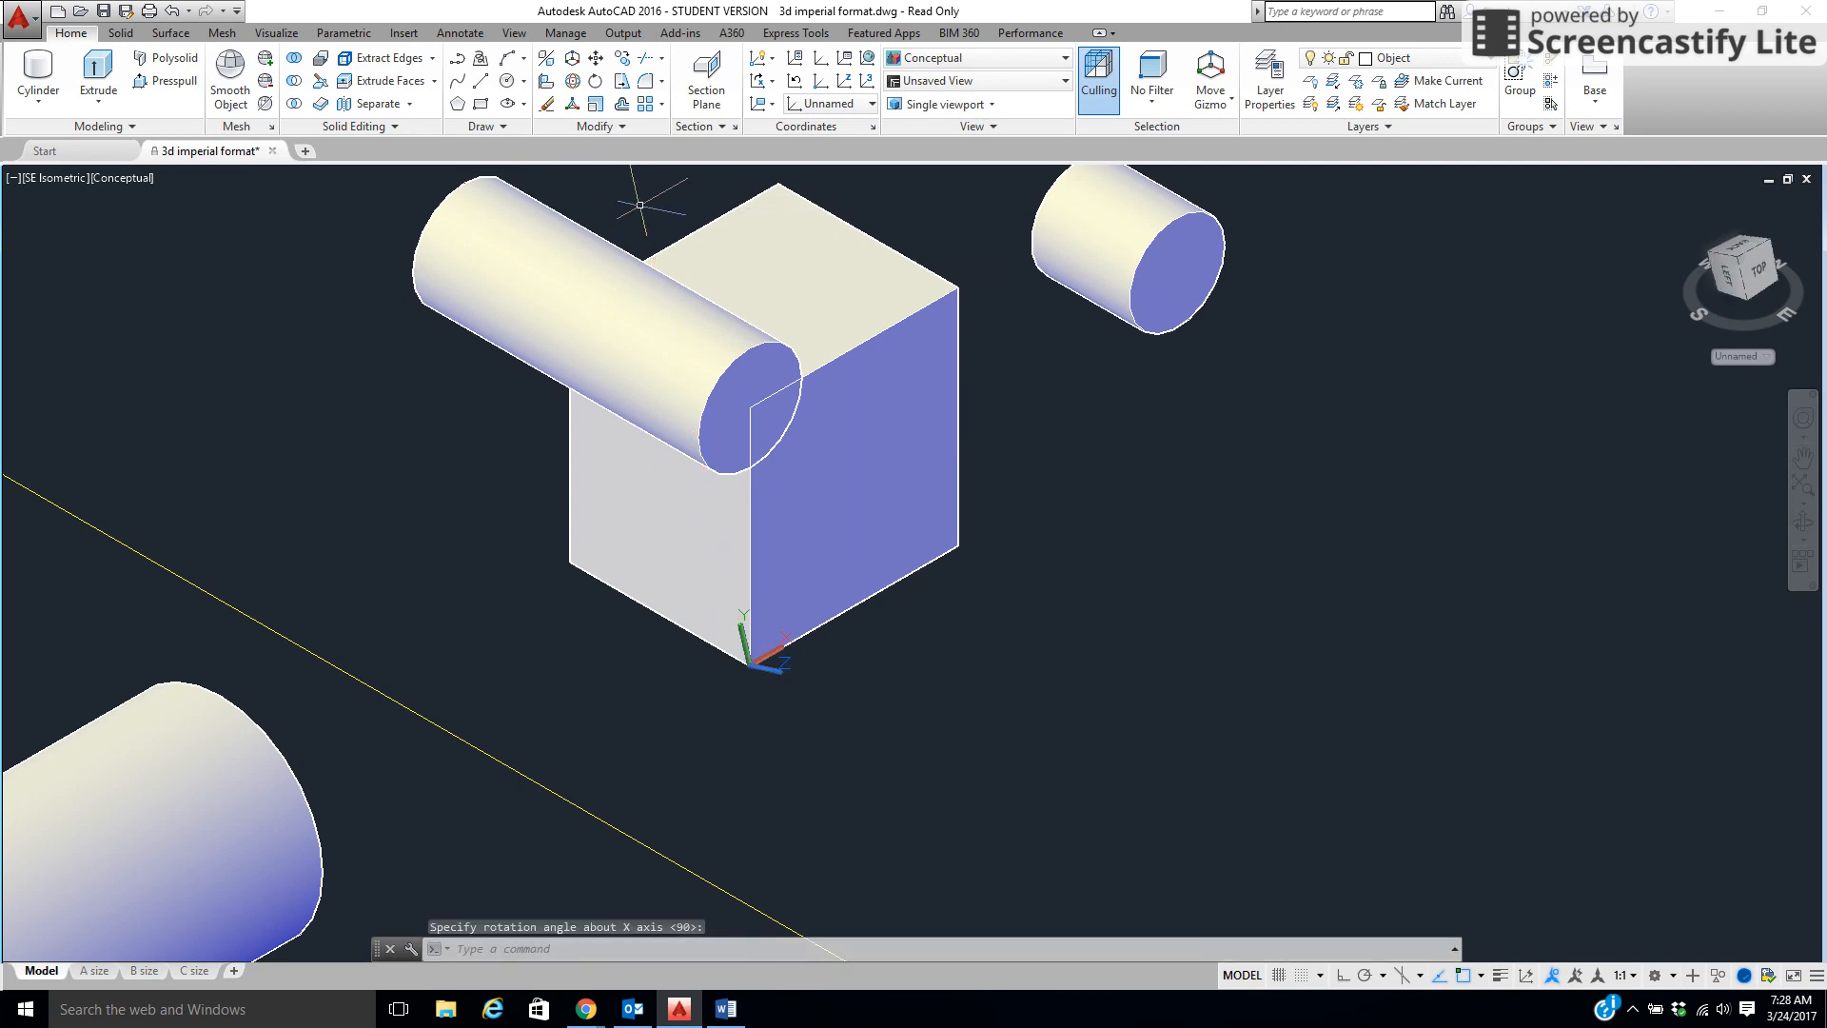
Draw a tilted cylinder centred on the UCS origin with radius about 0.61 and height about 2.37, extending along negative Z
click(37, 72)
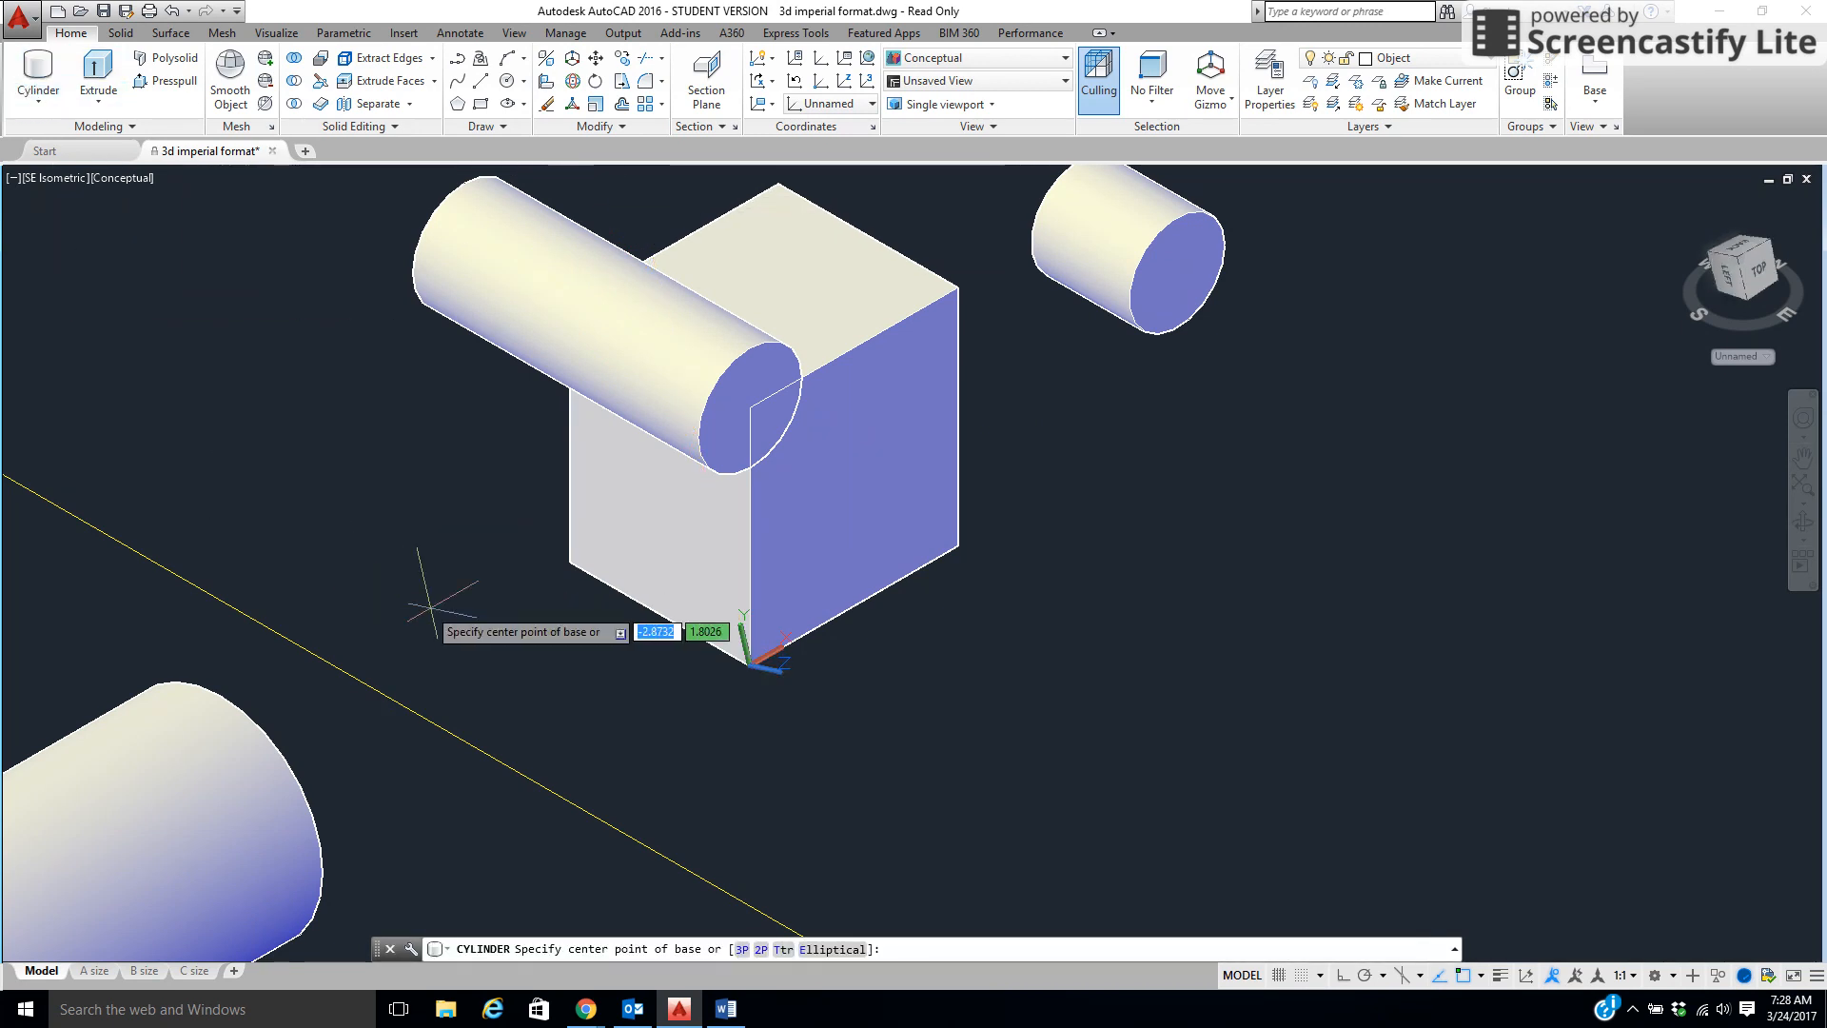
click(750, 663)
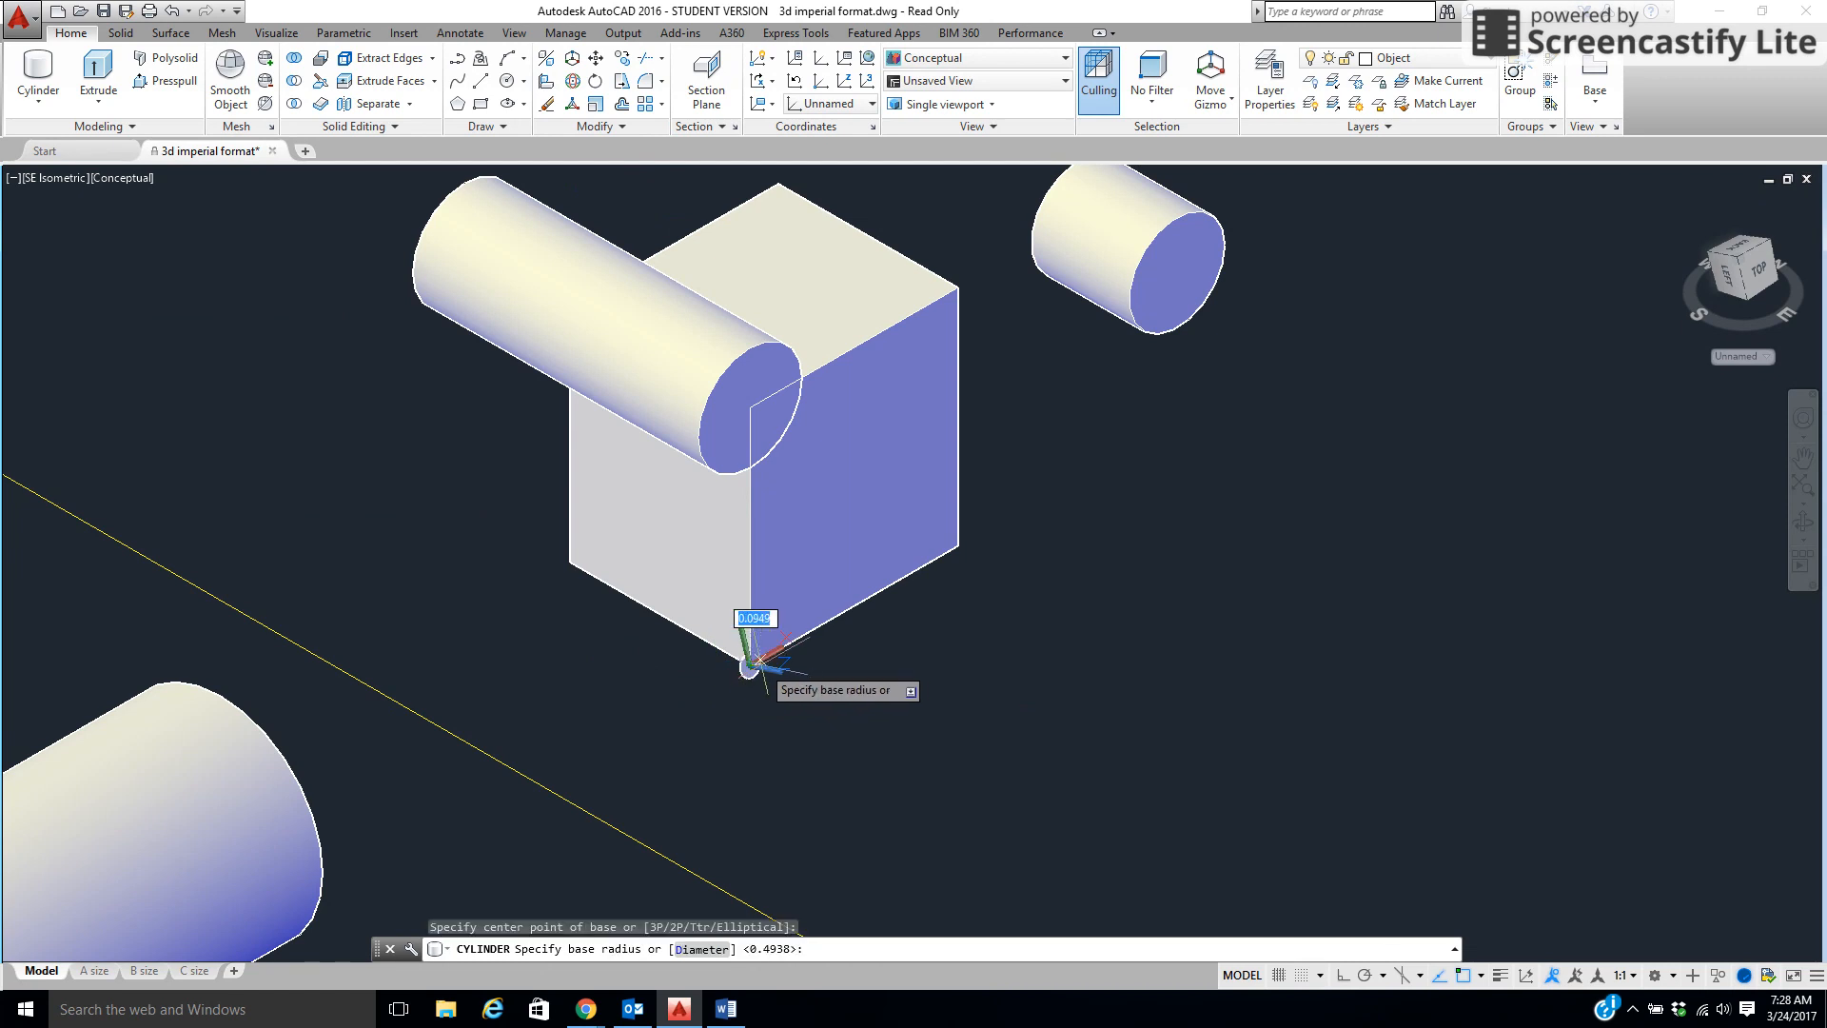
click(739, 597)
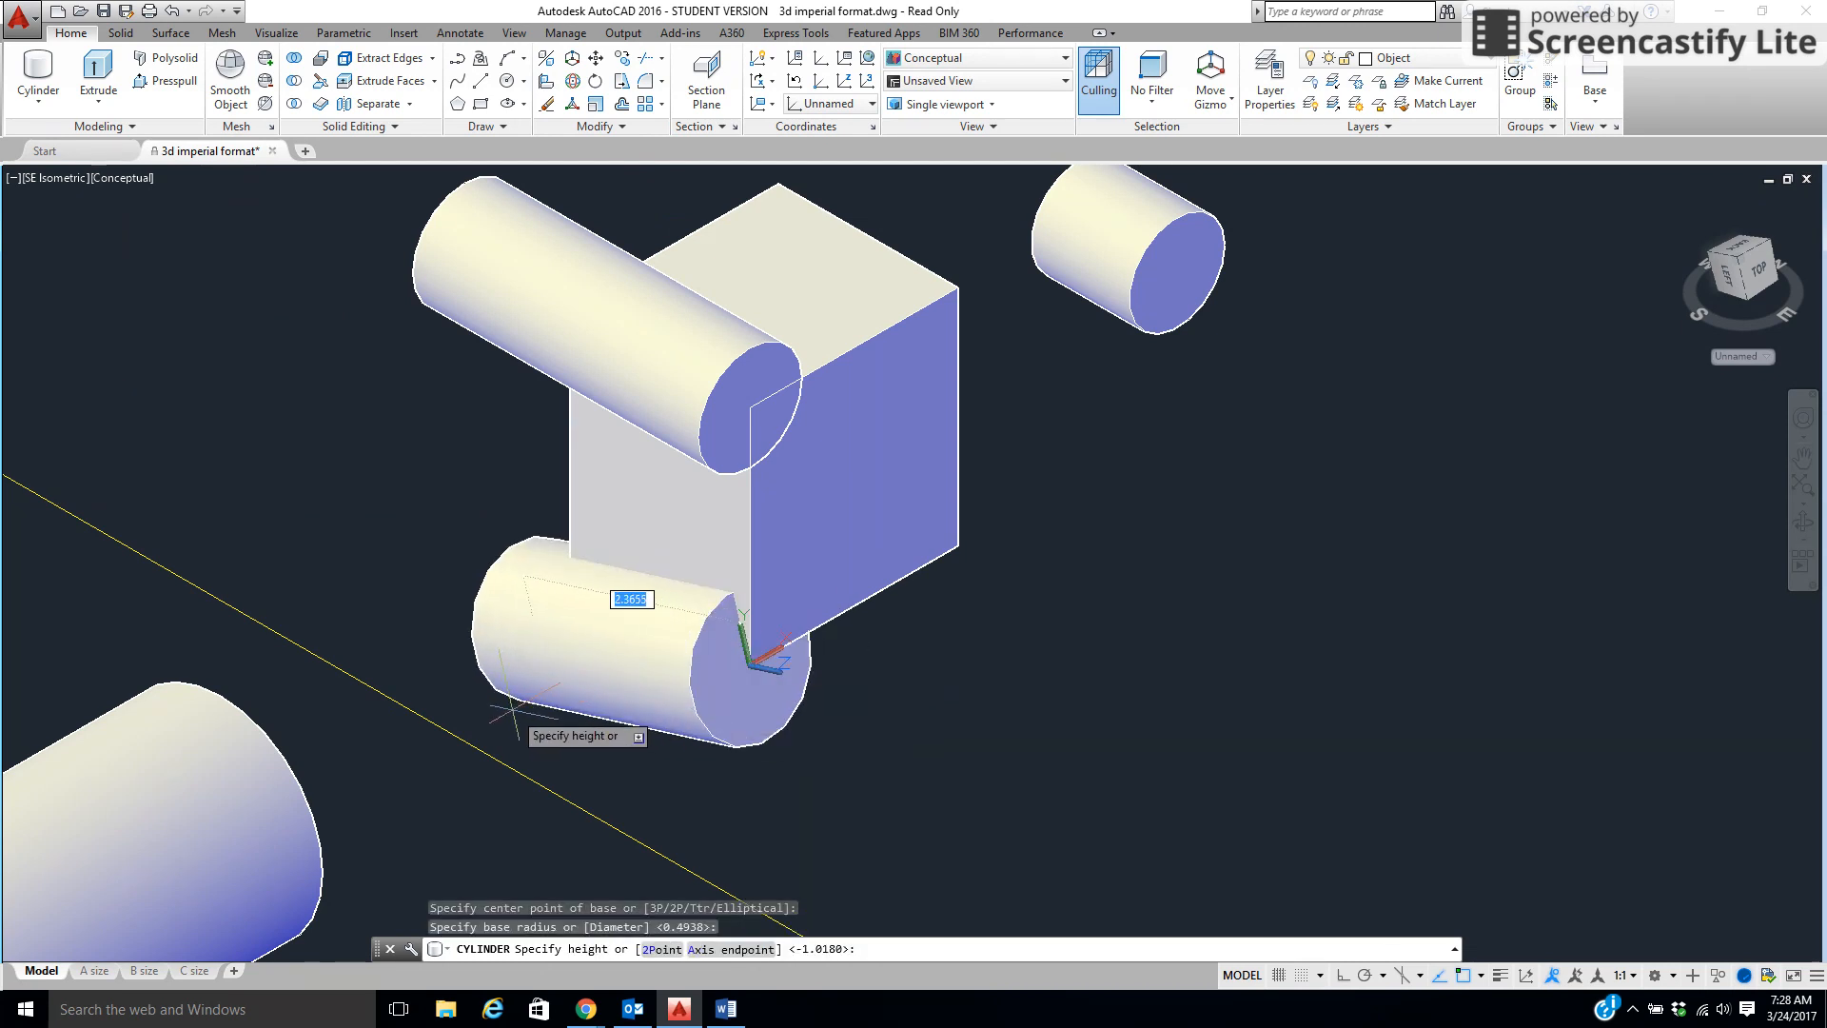
click(512, 709)
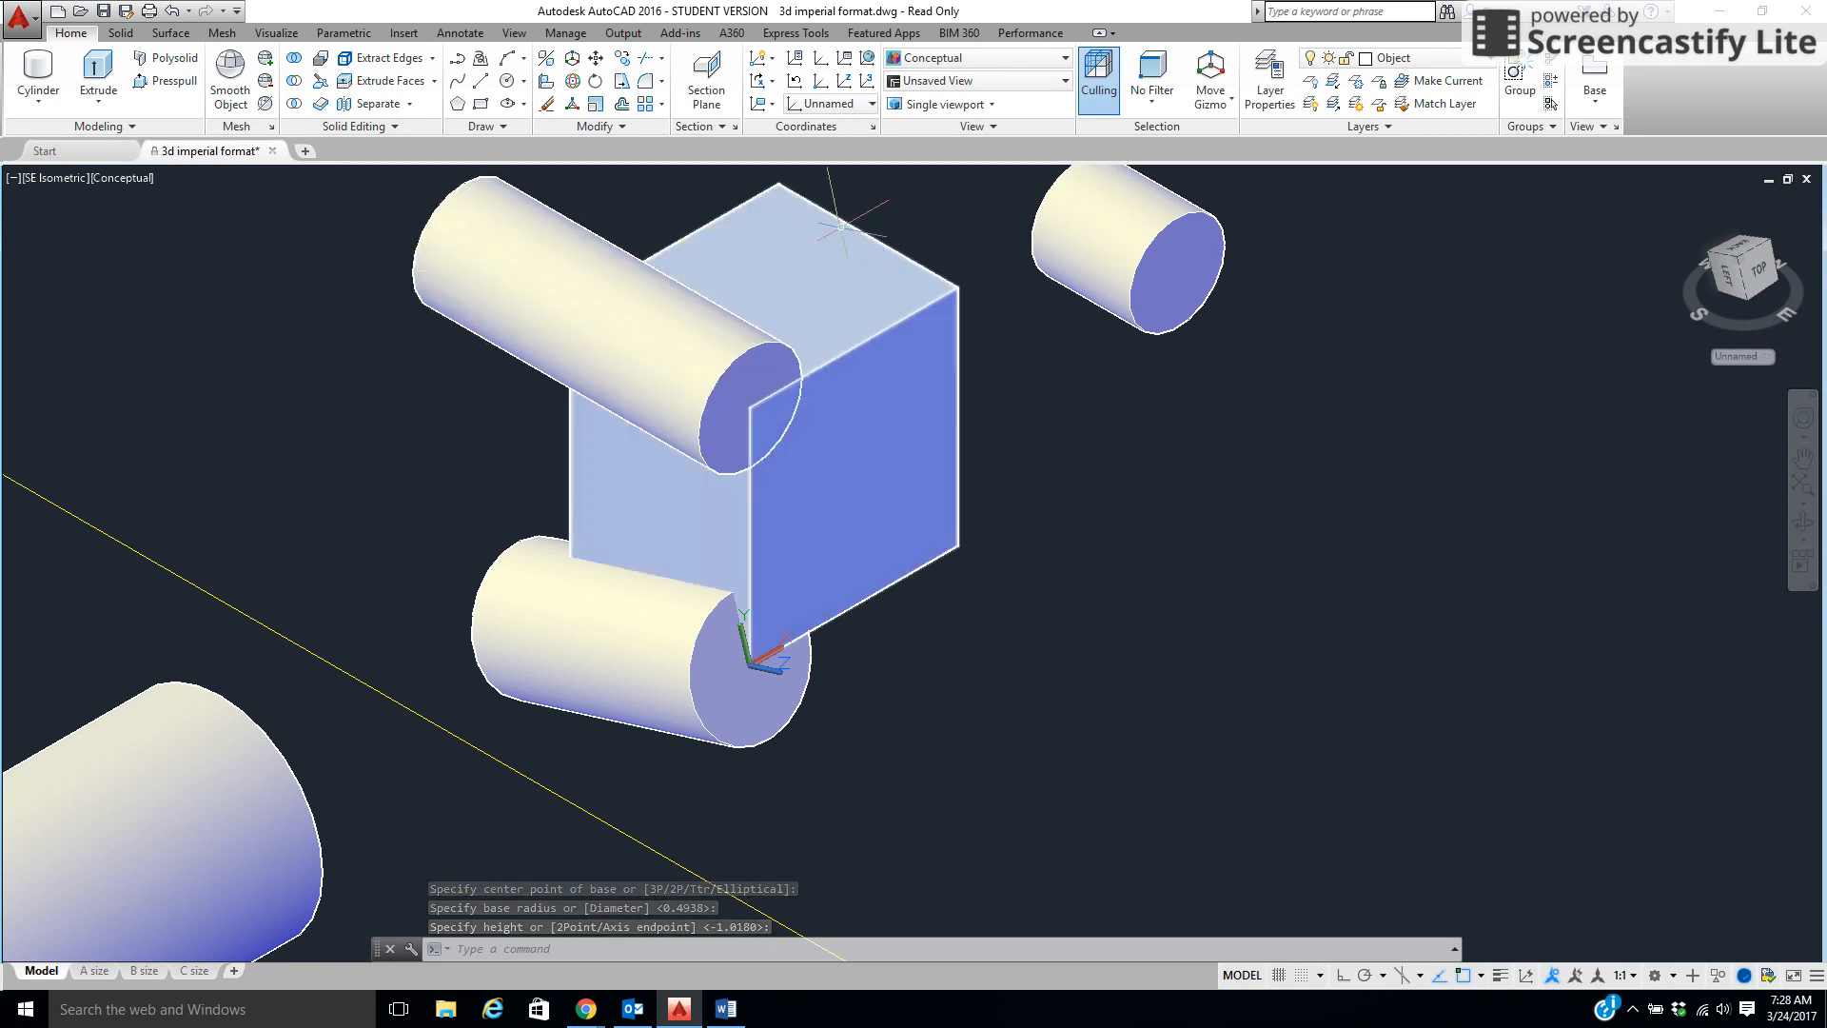
Rotate the tilted UCS about its Y axis by a small angle
click(770, 81)
click(776, 145)
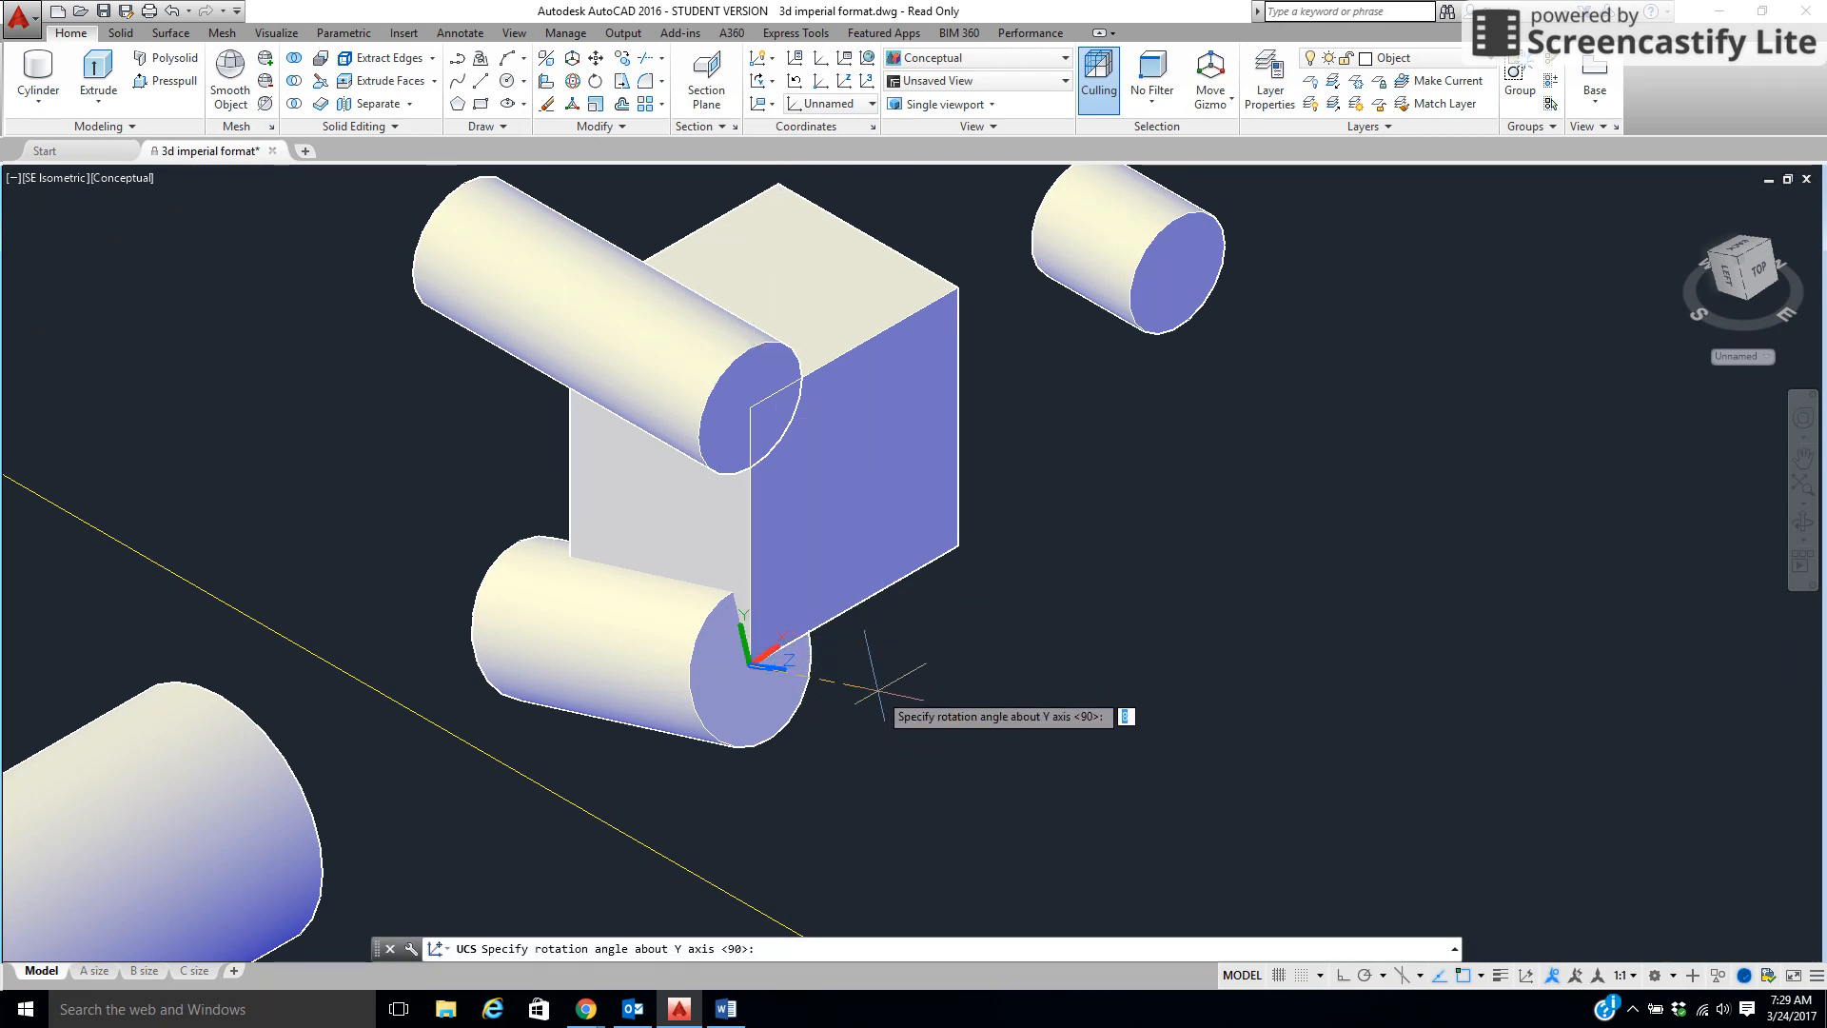
key(Return)
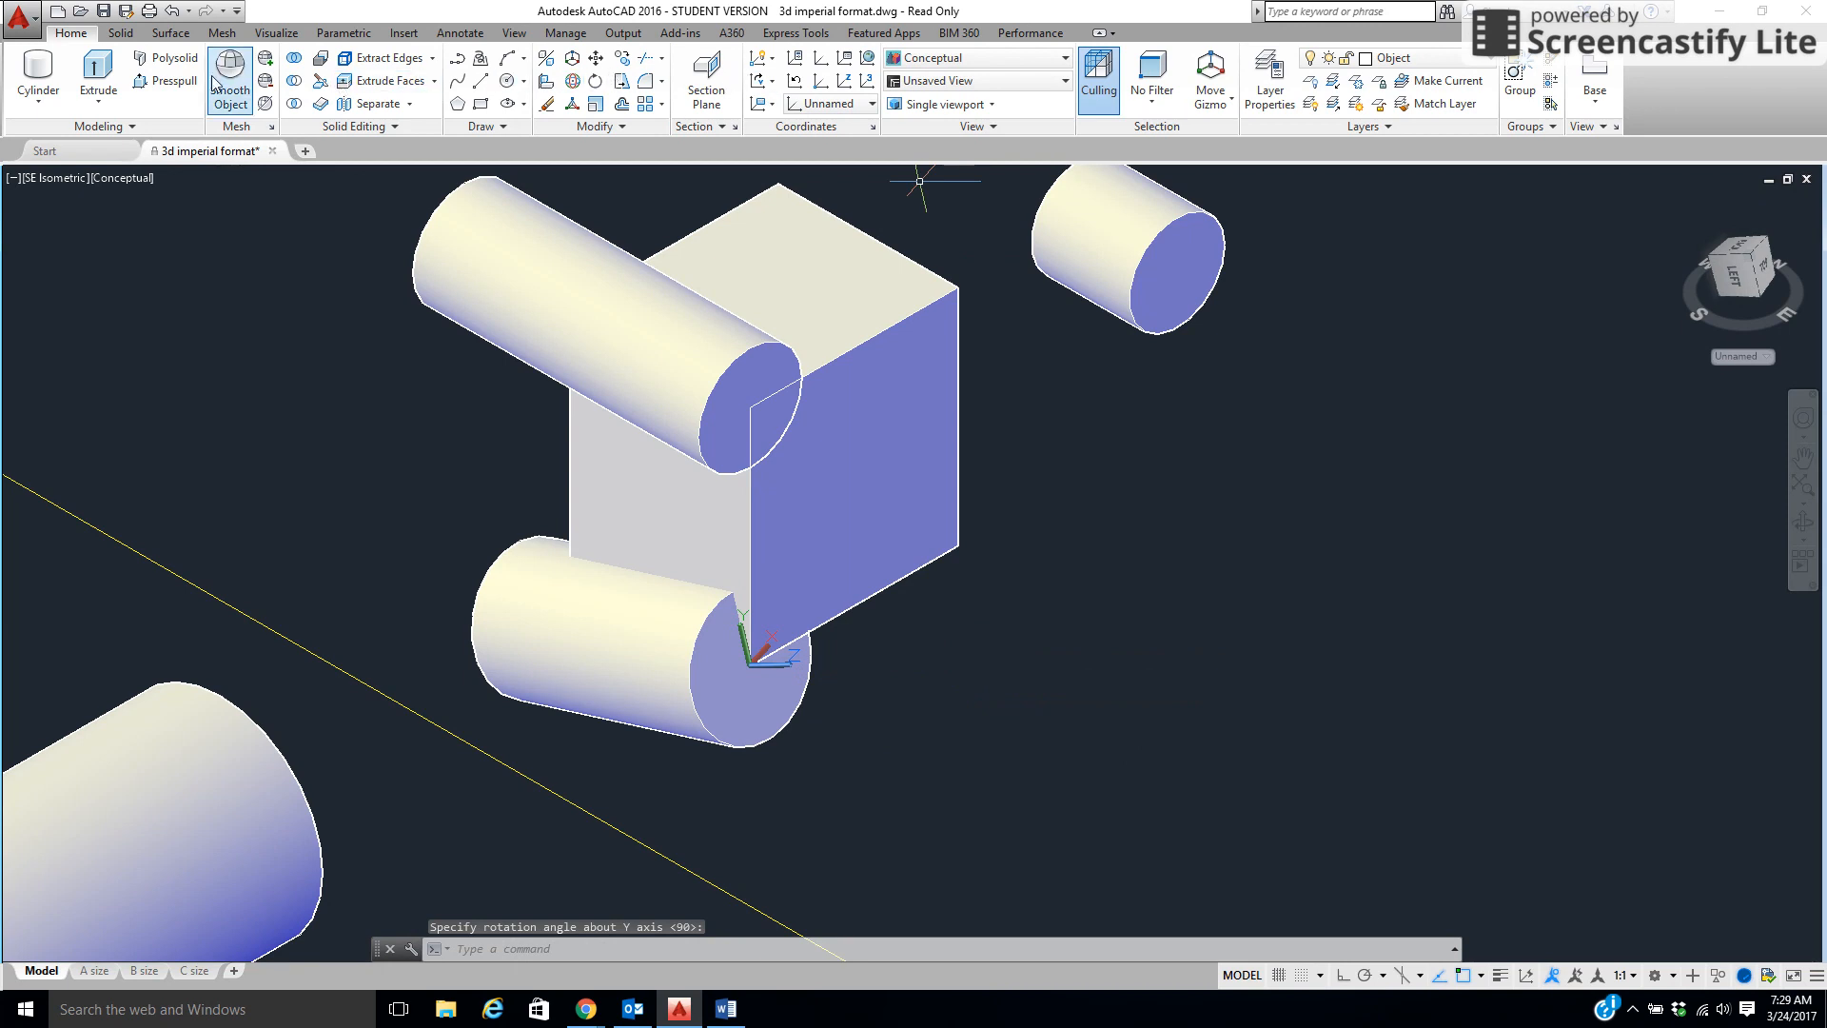
Draw a cylinder centred on the UCS origin with radius about 0.43 and height about 0.23, extending along negative Z
click(38, 68)
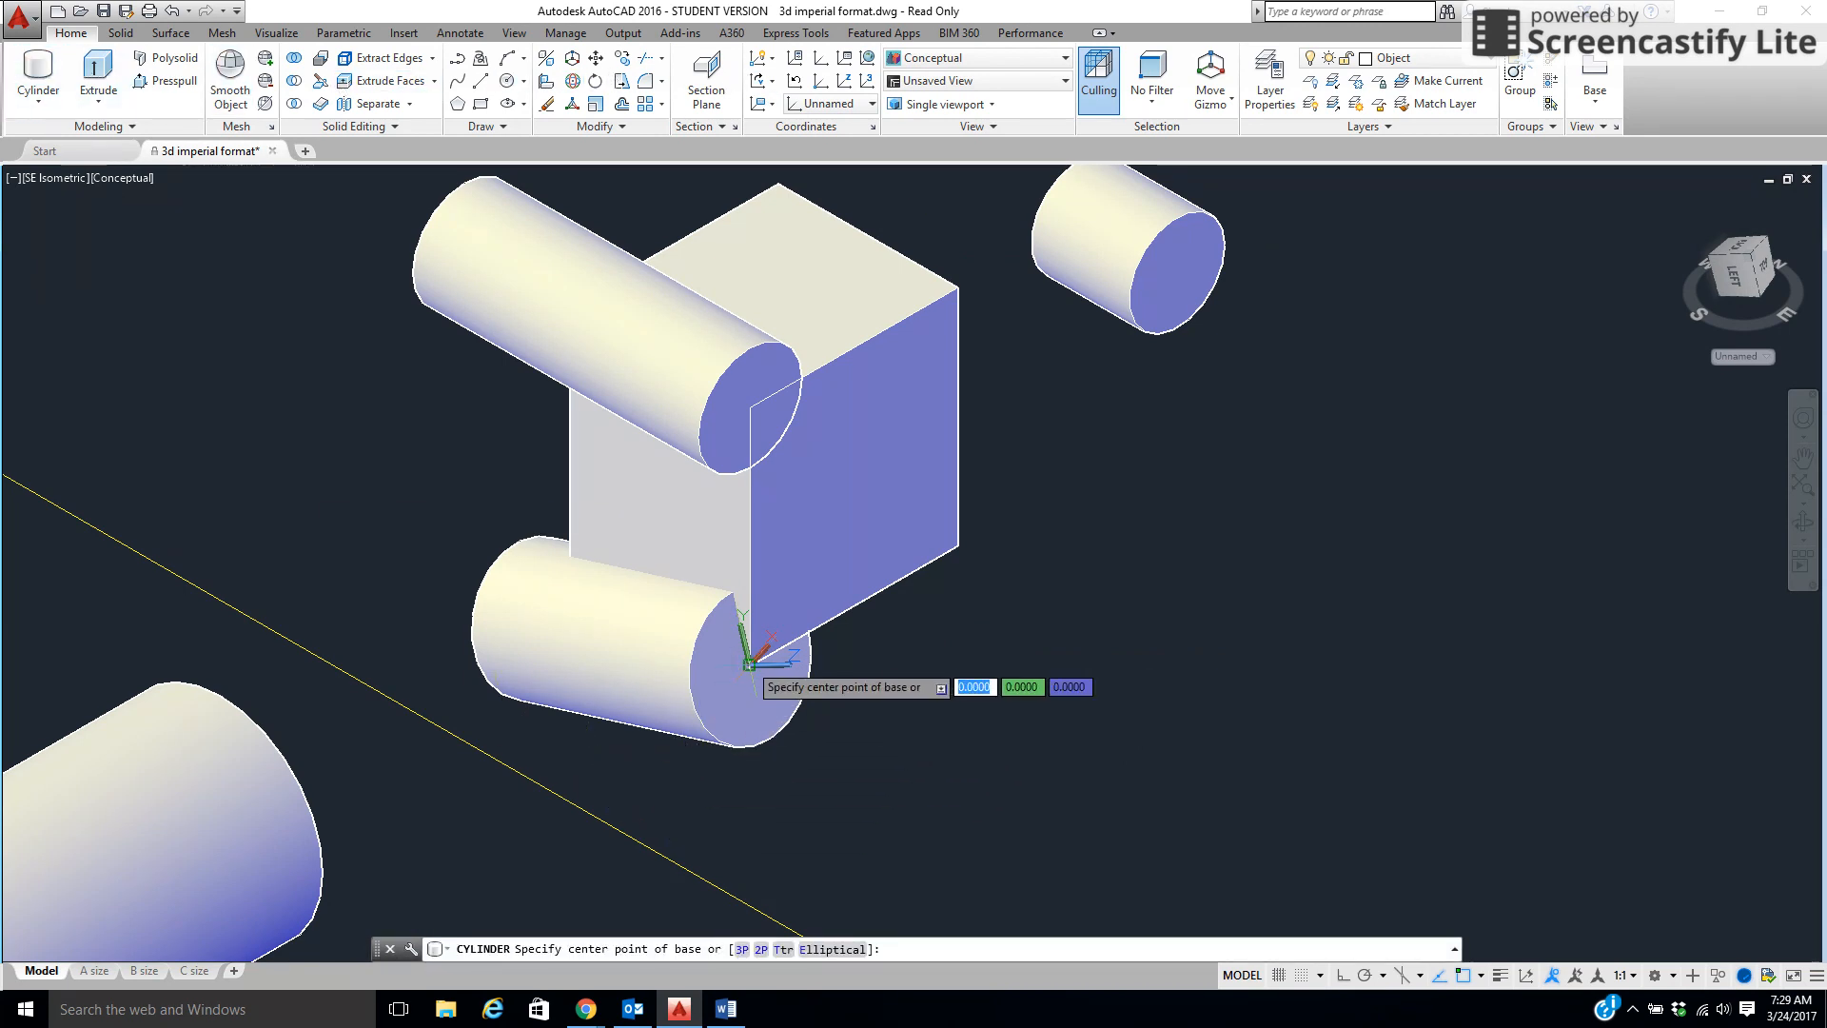
click(752, 664)
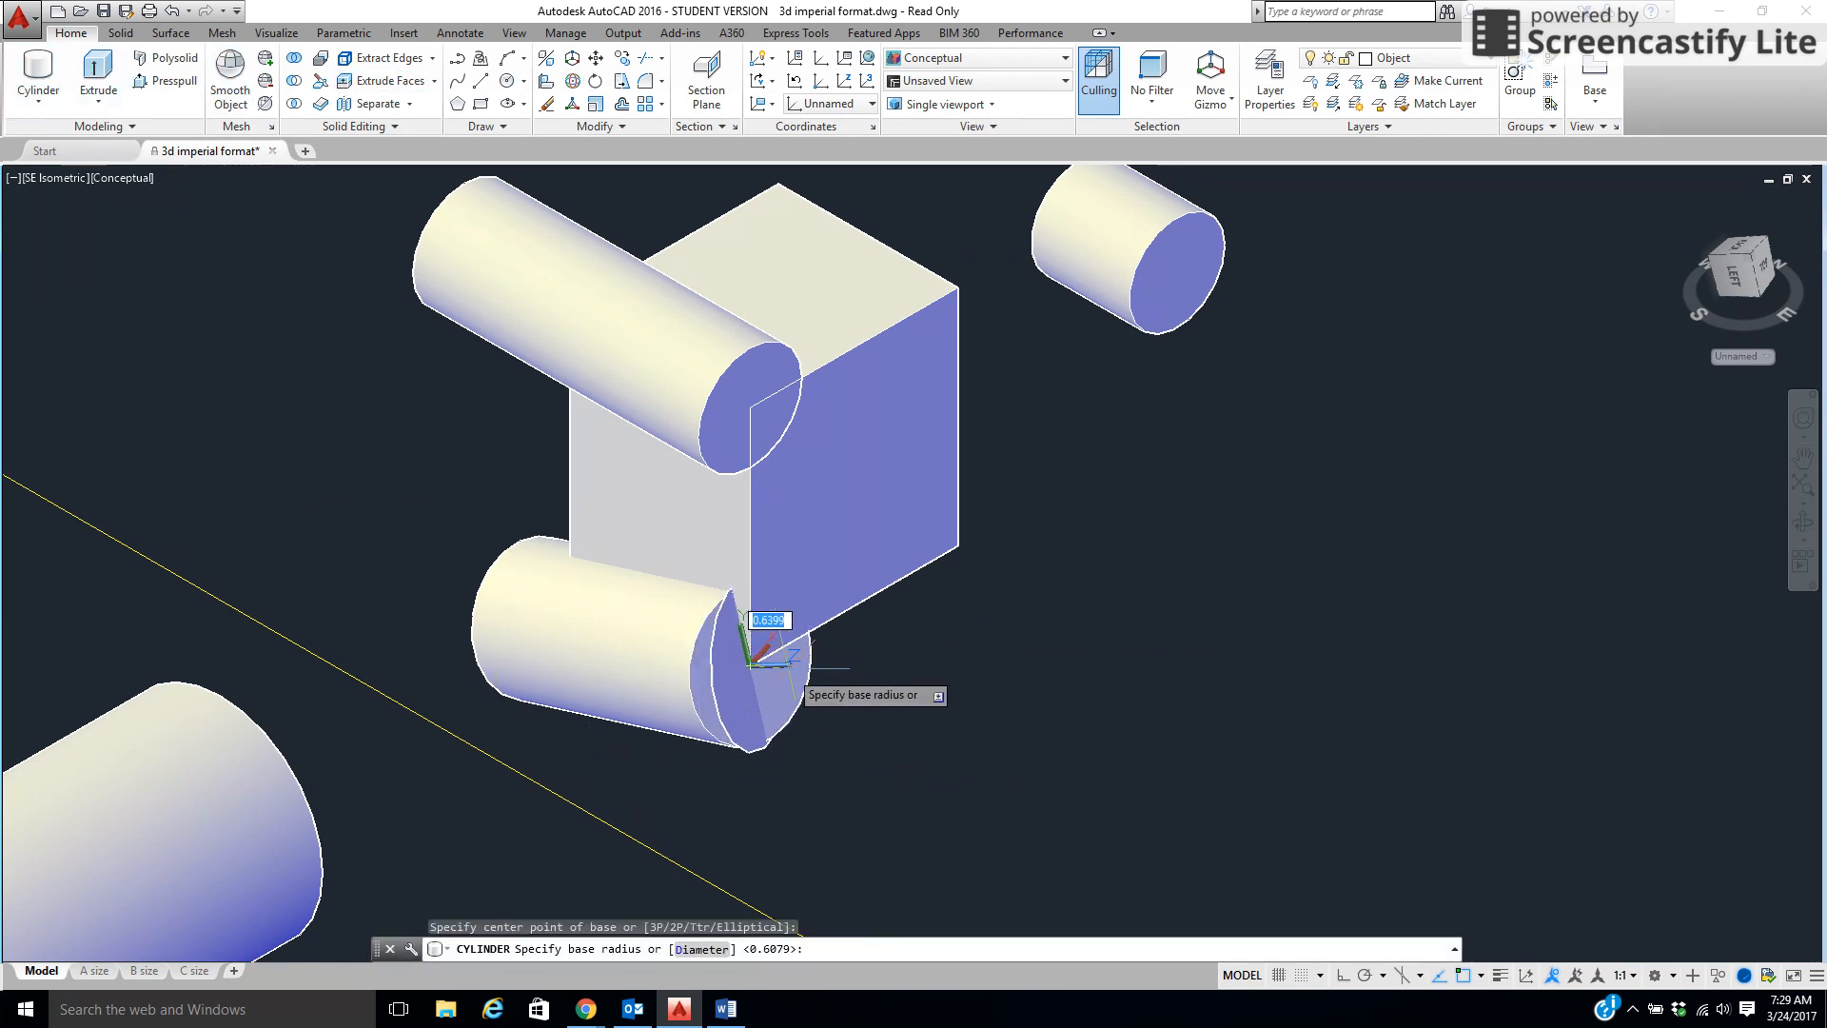
click(792, 674)
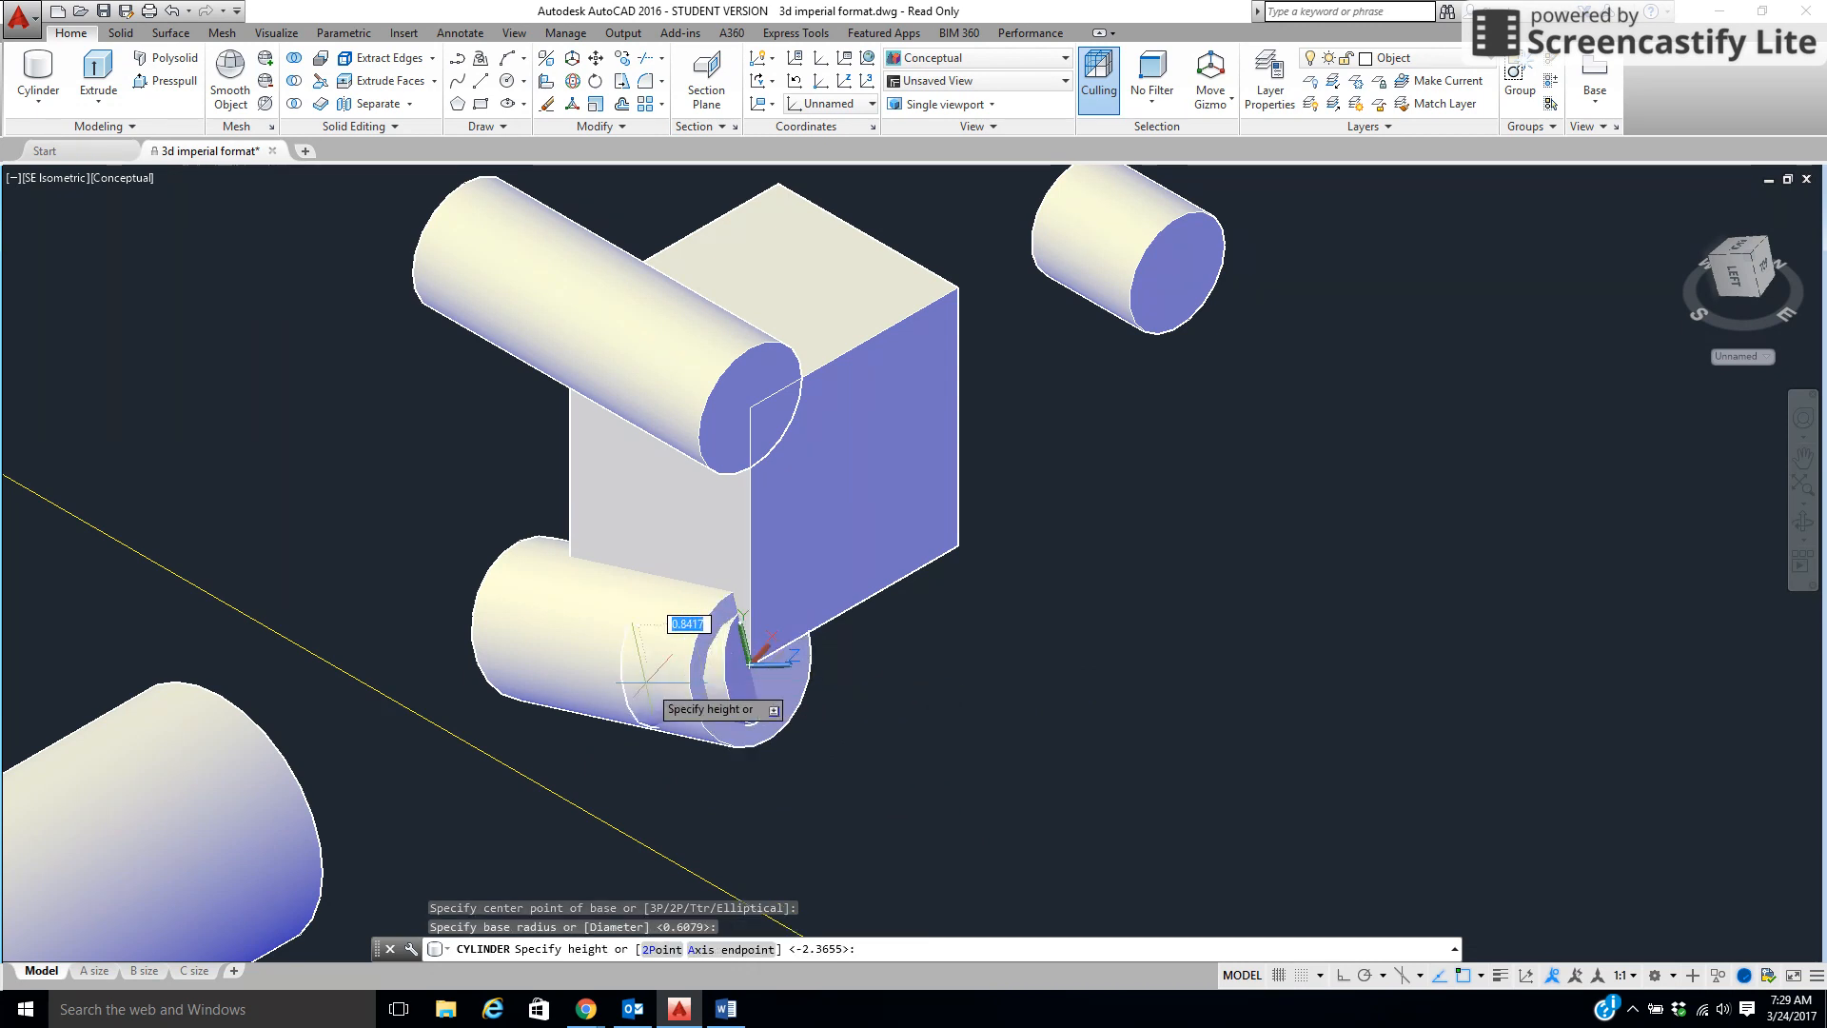
click(342, 681)
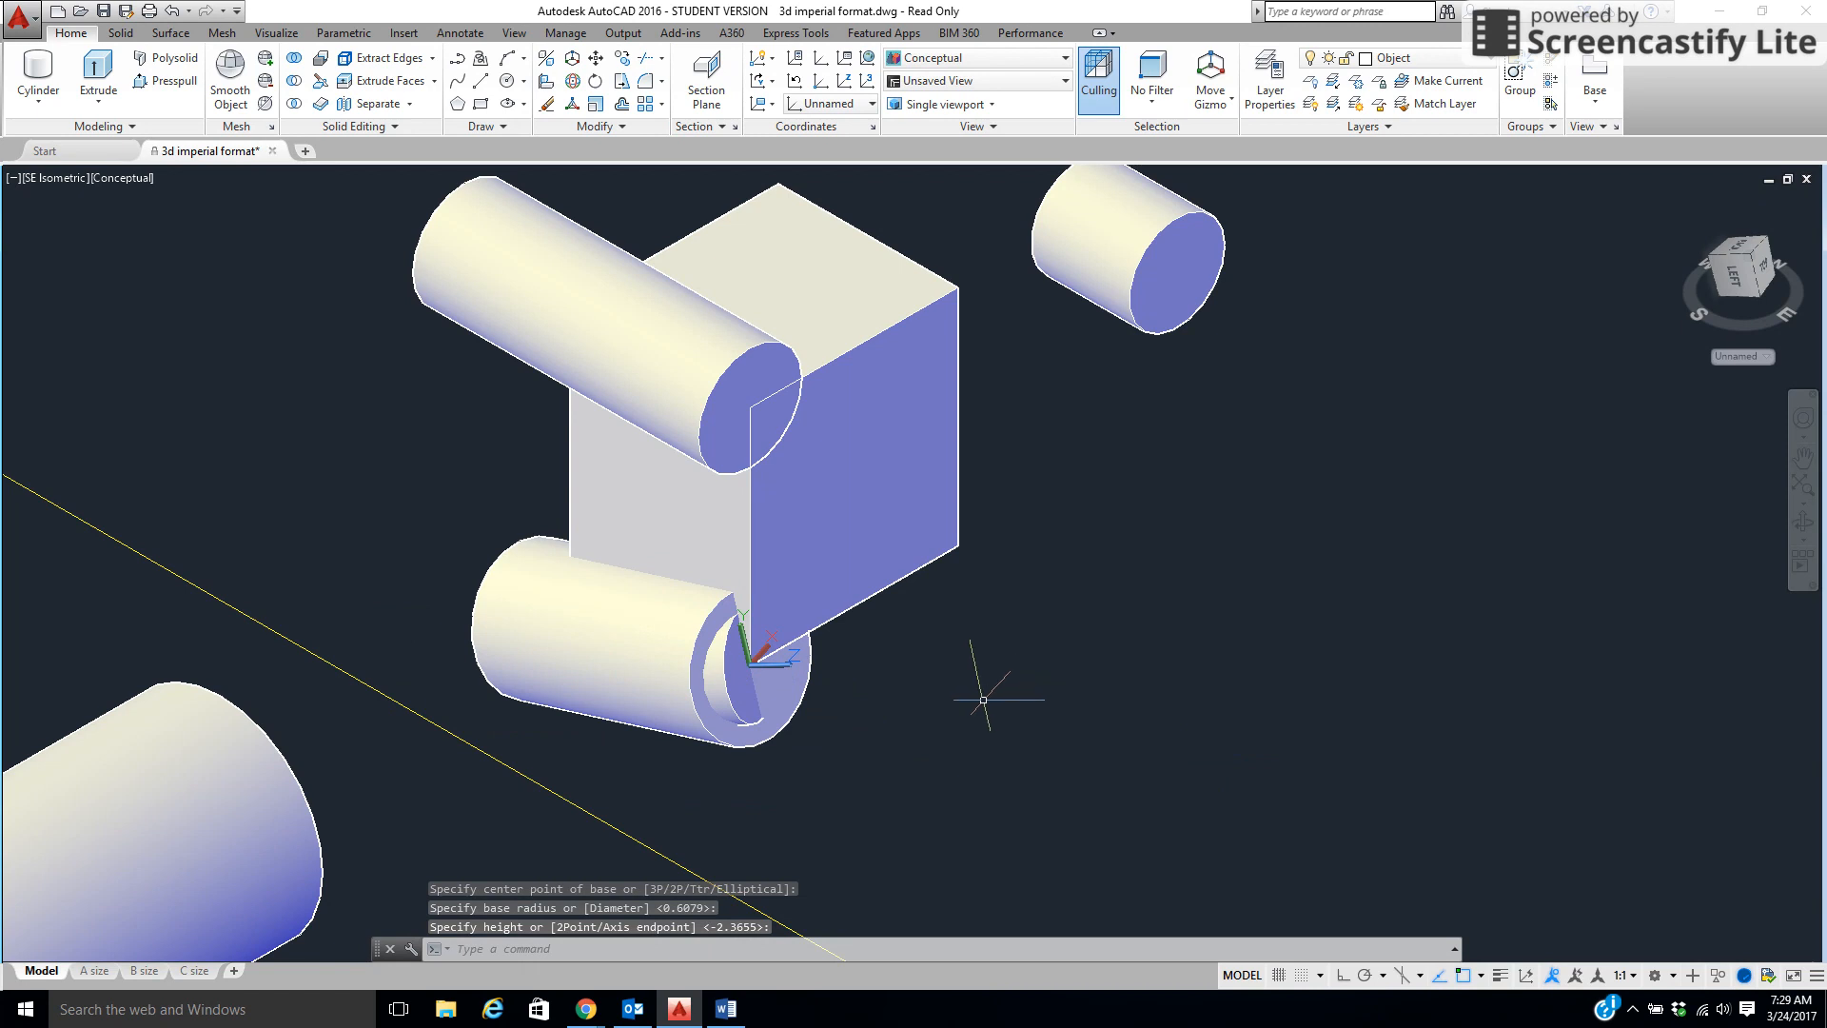
Rotate the UCS about its Z axis by a freehand angle so its X axis points downward
click(770, 82)
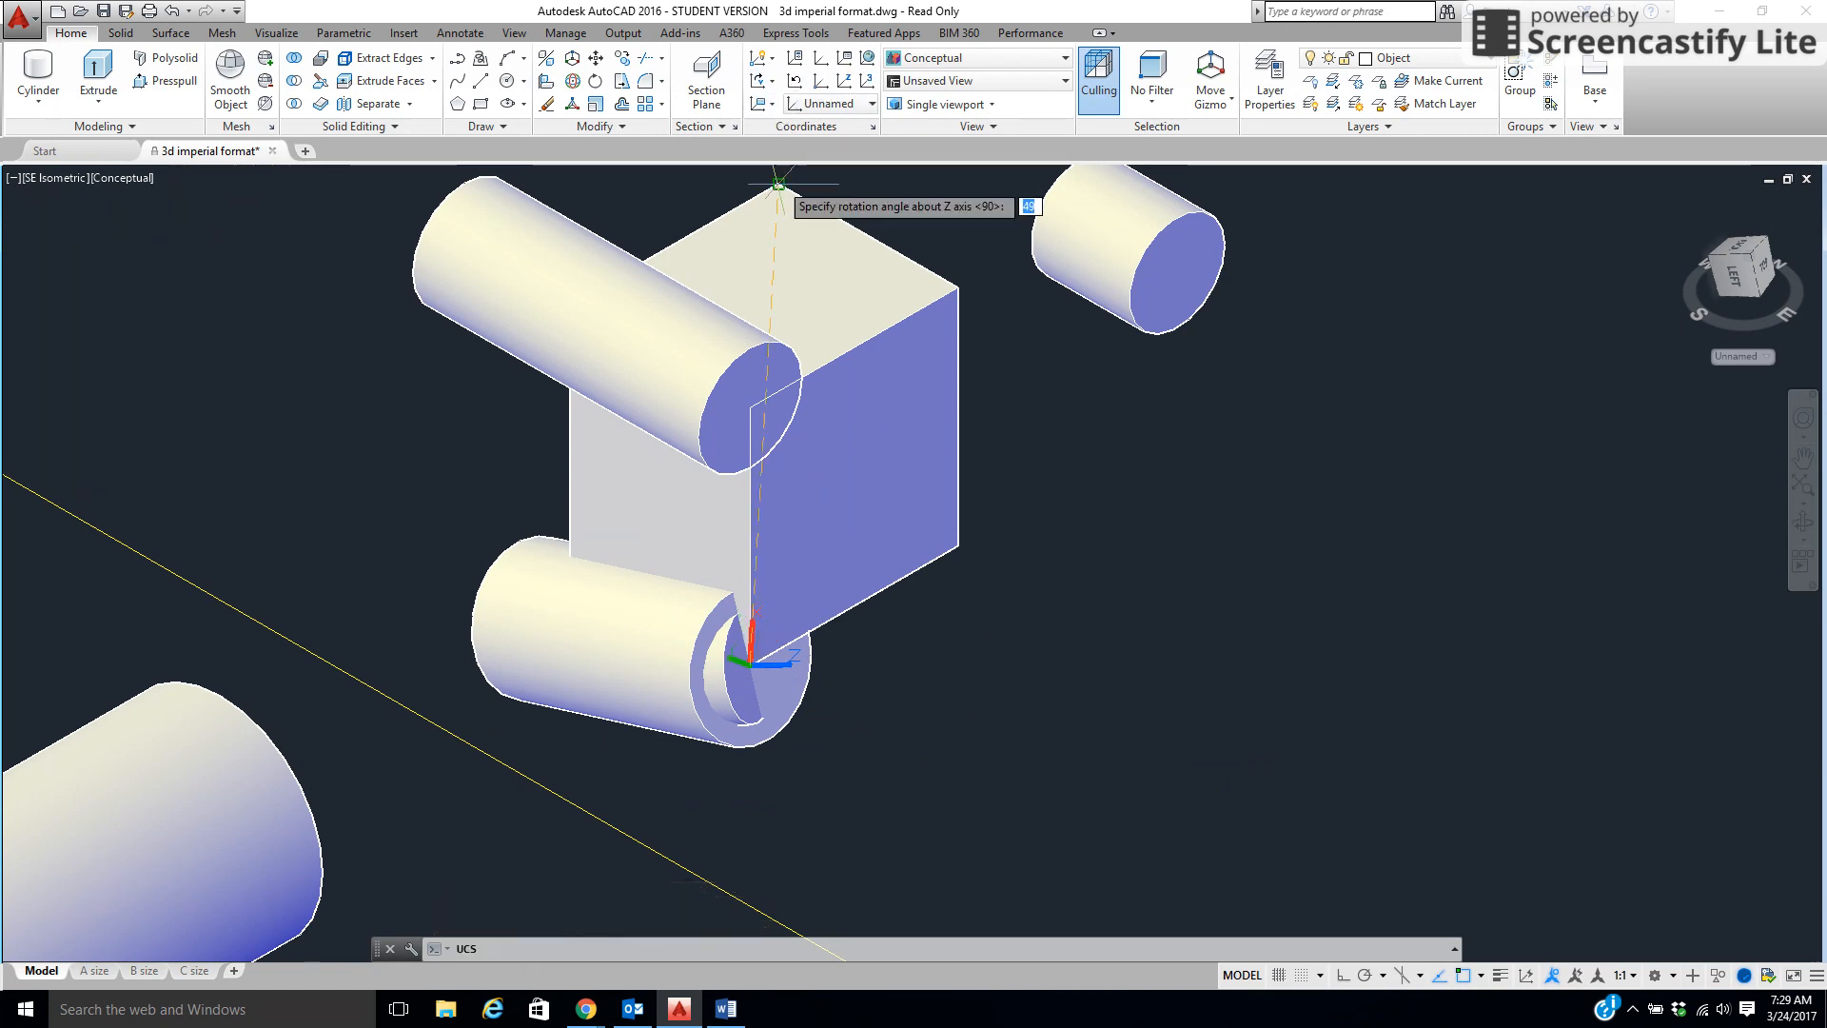
click(778, 186)
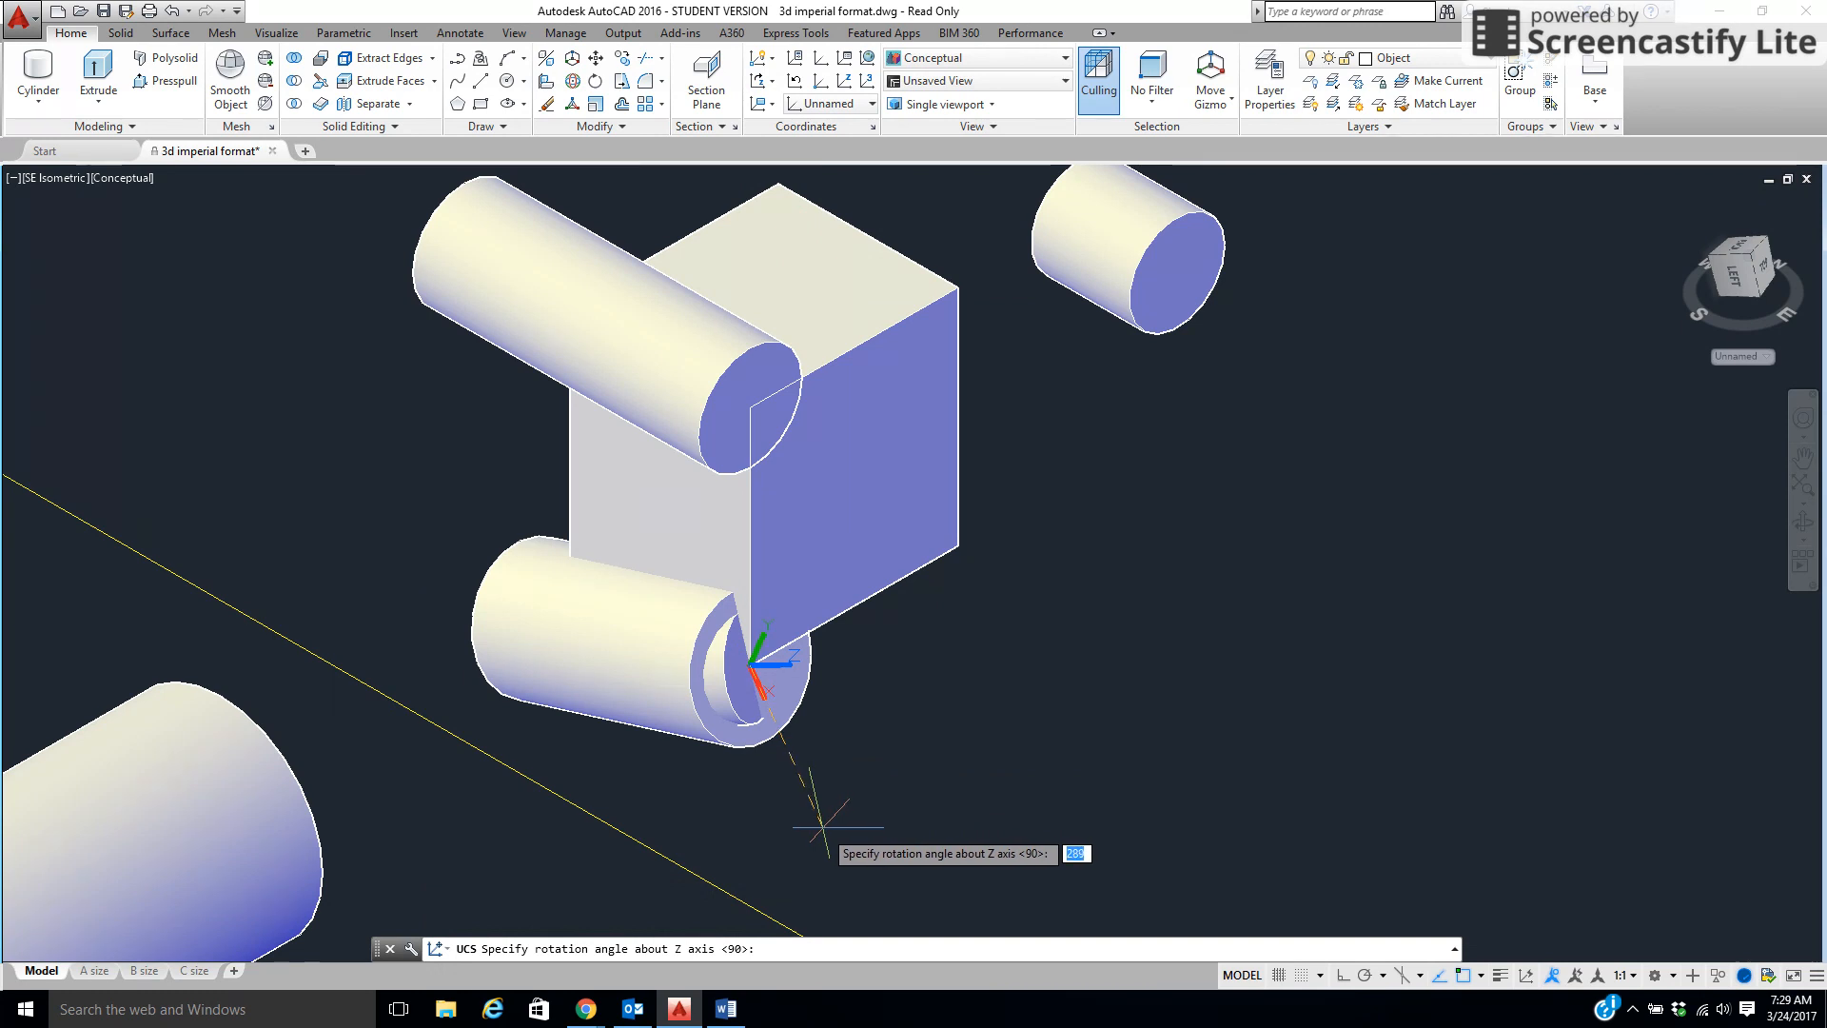
click(822, 829)
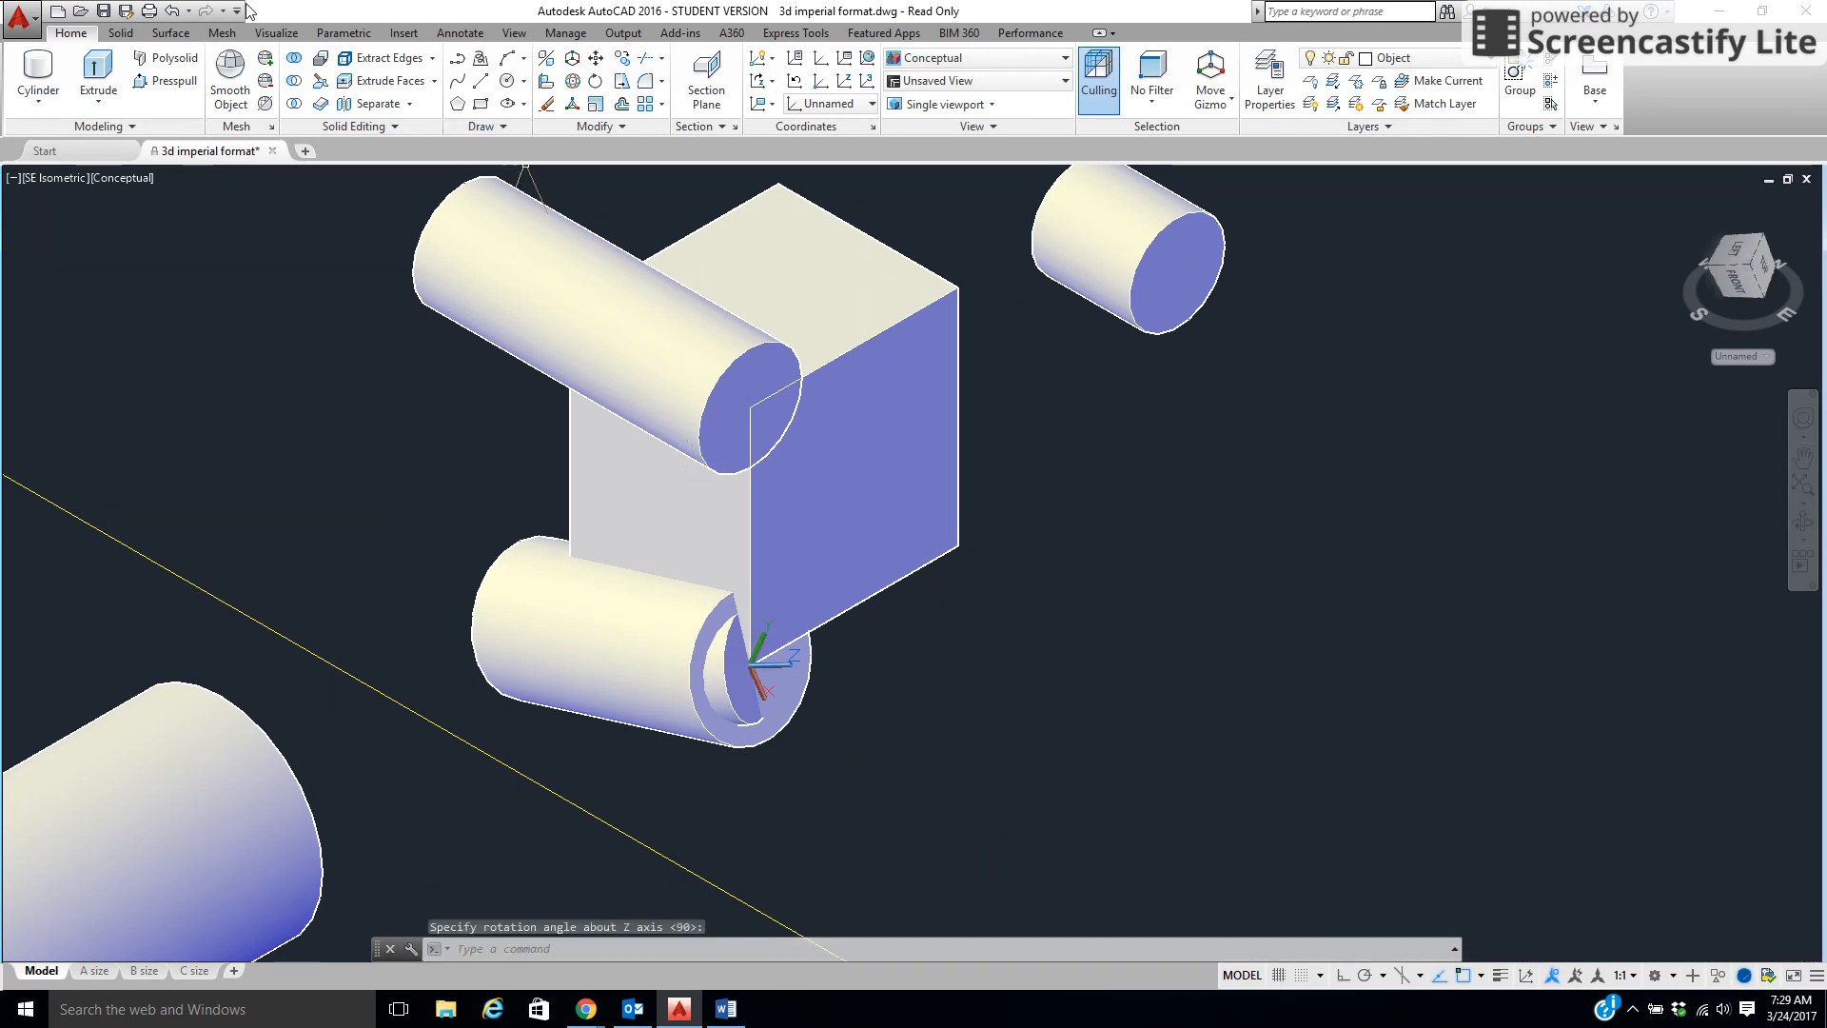
Draw a wide, disc-like cylinder with its base centre near the rotated UCS origin, extending along negative Z around the existing tilted cylinder
click(38, 72)
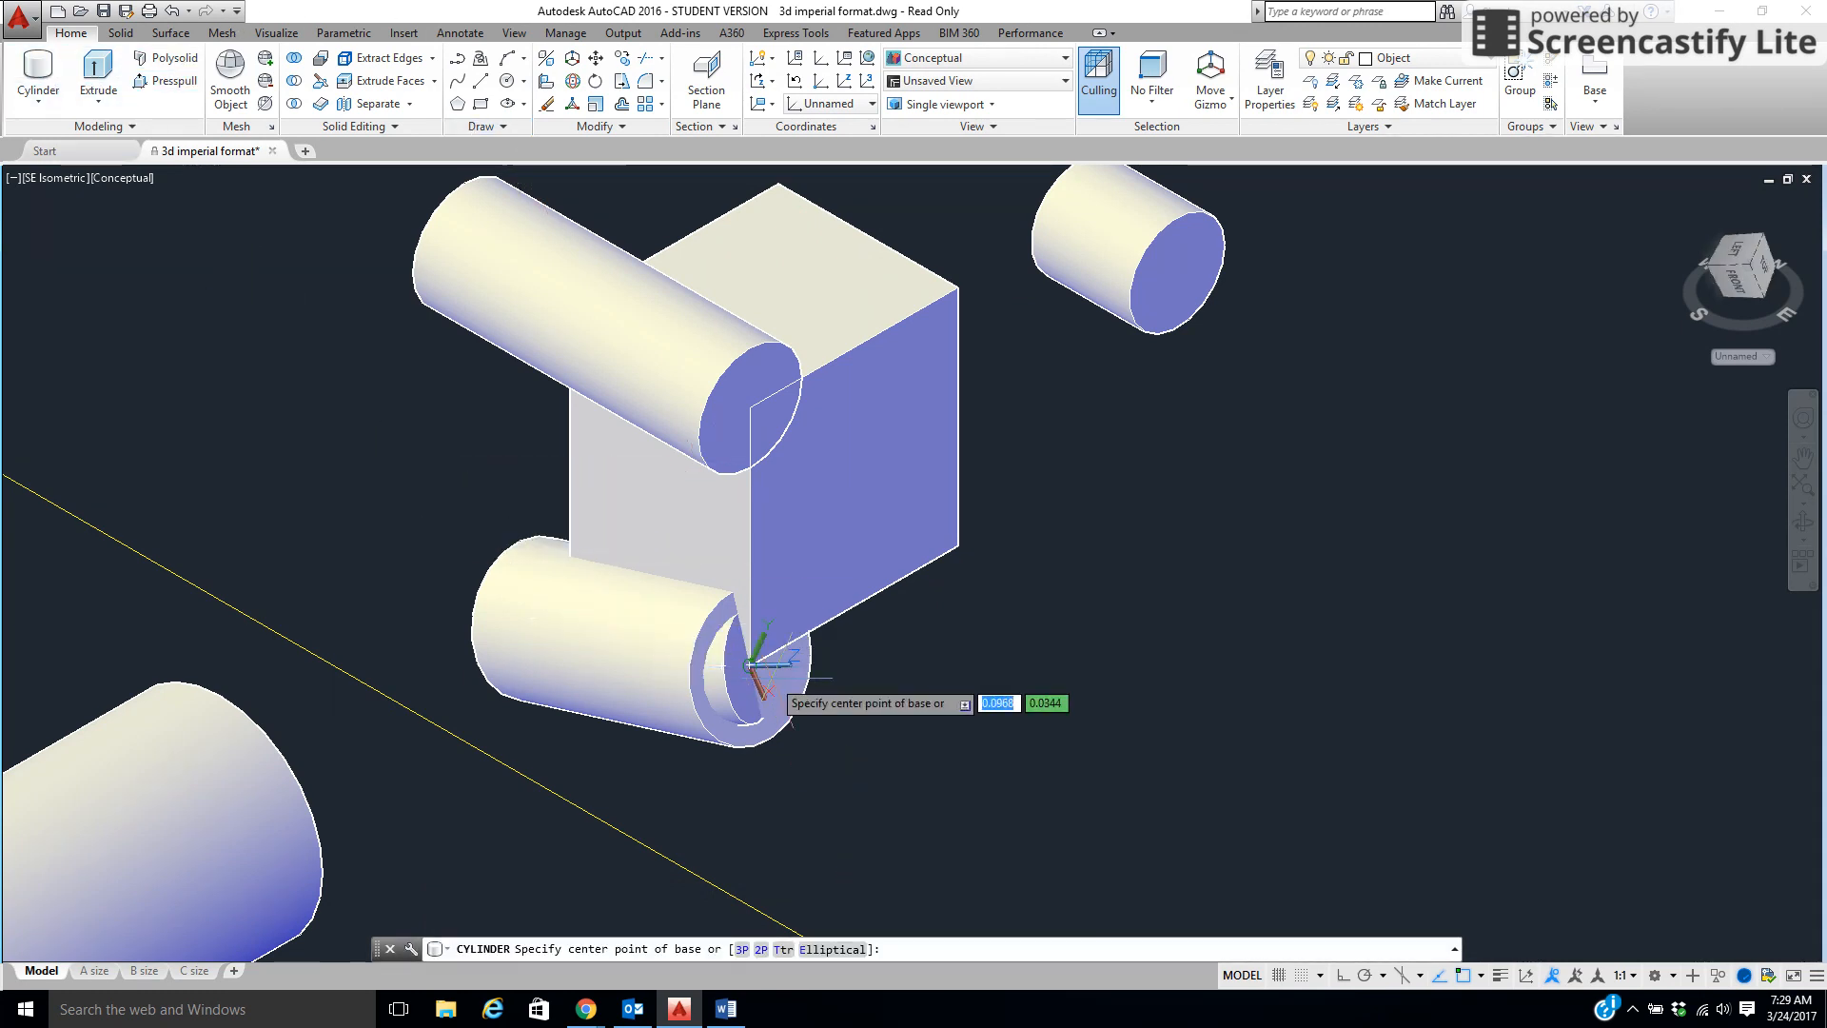
click(769, 677)
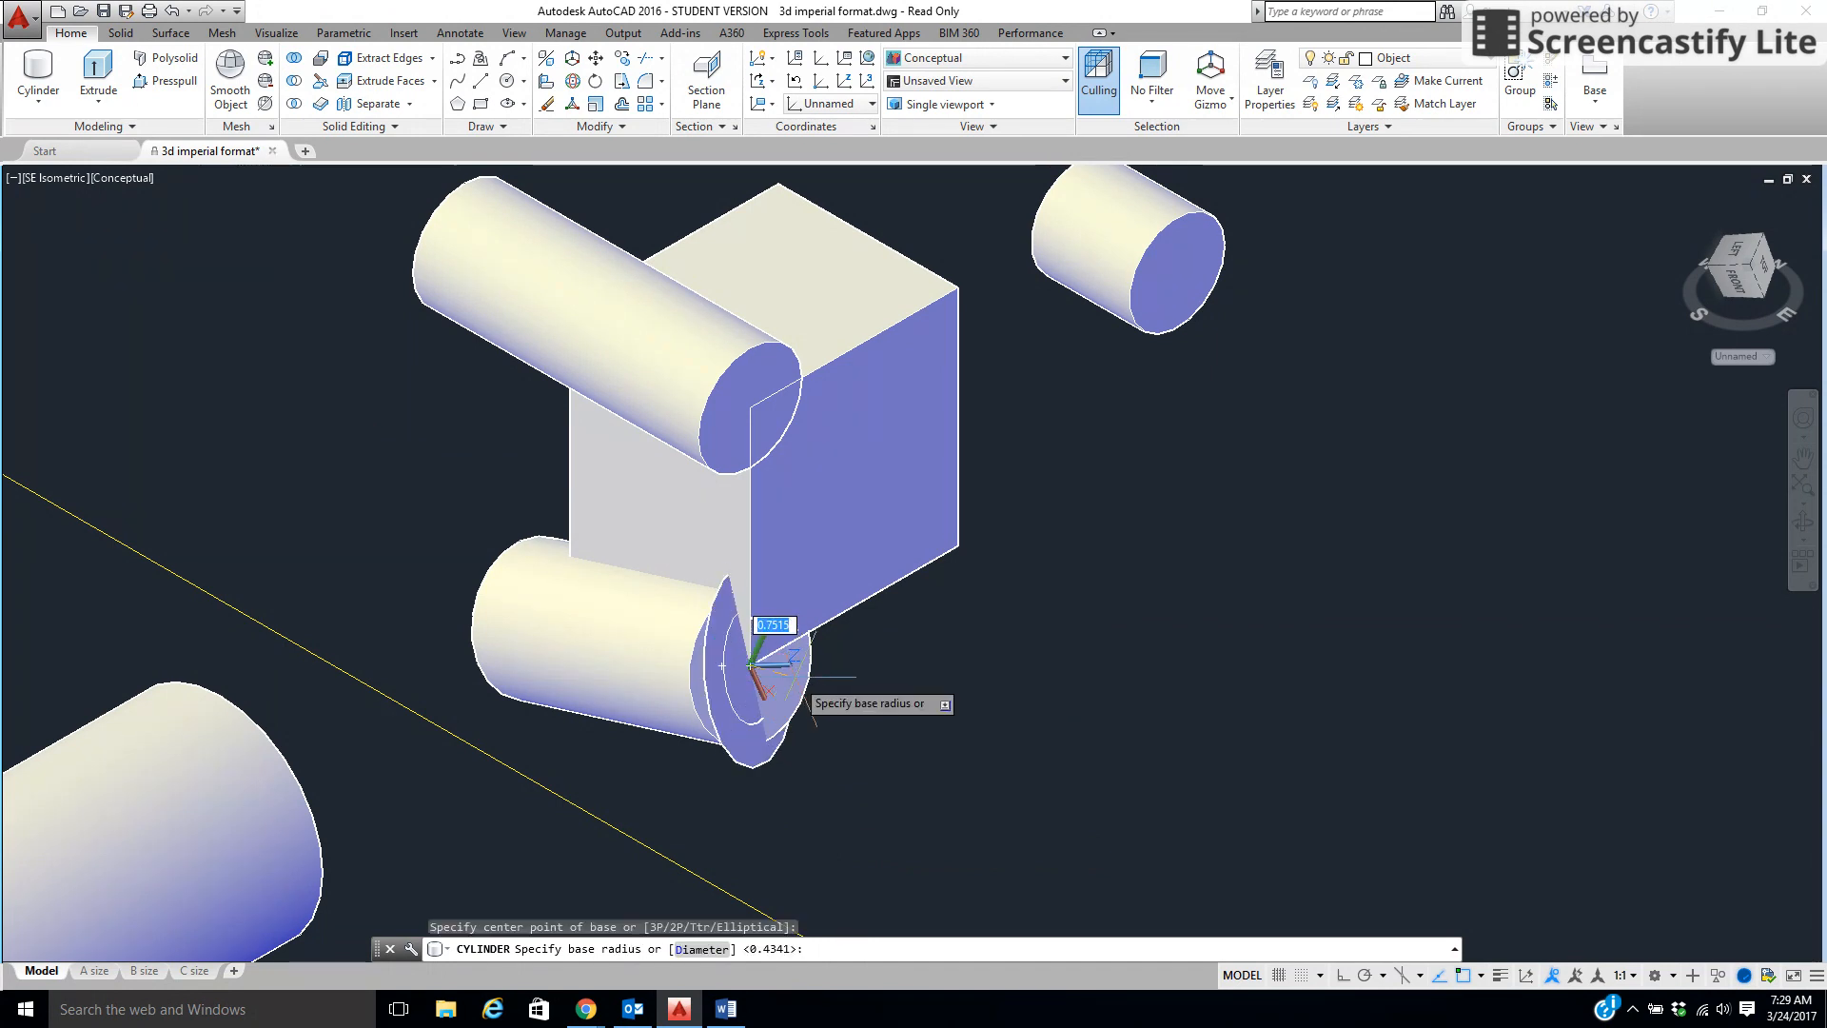
click(766, 636)
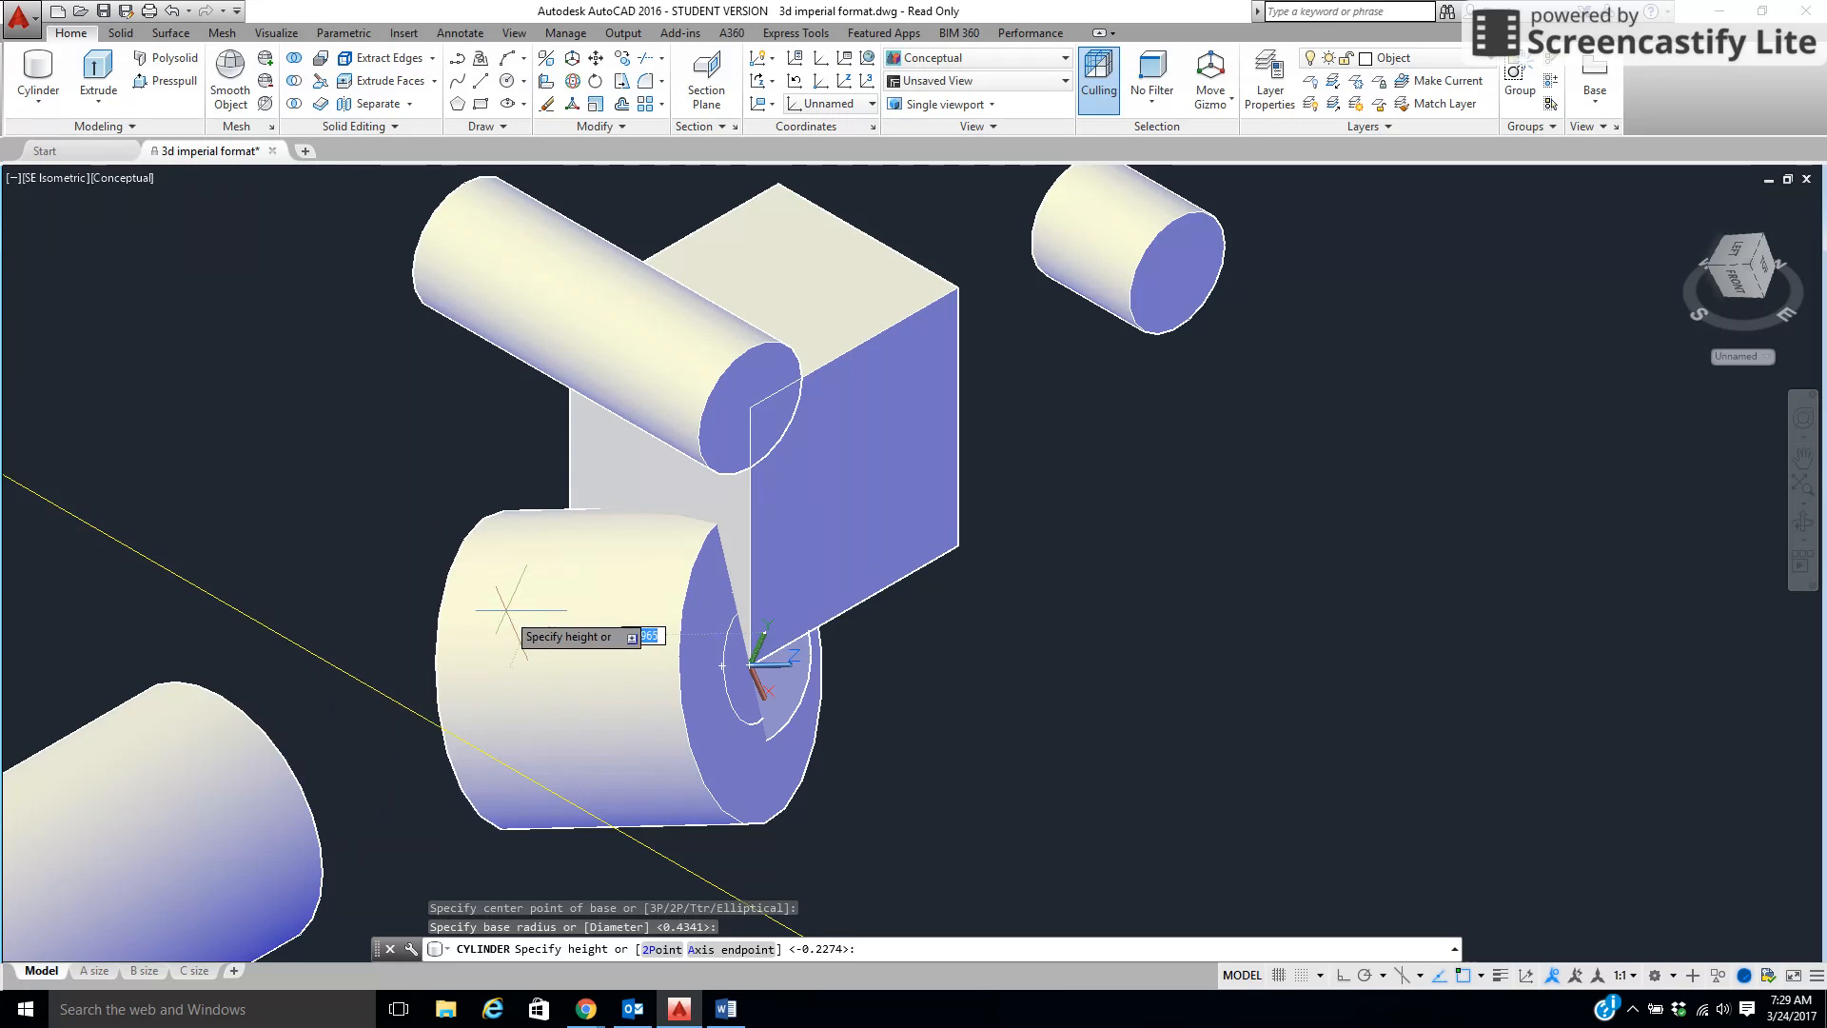
click(644, 617)
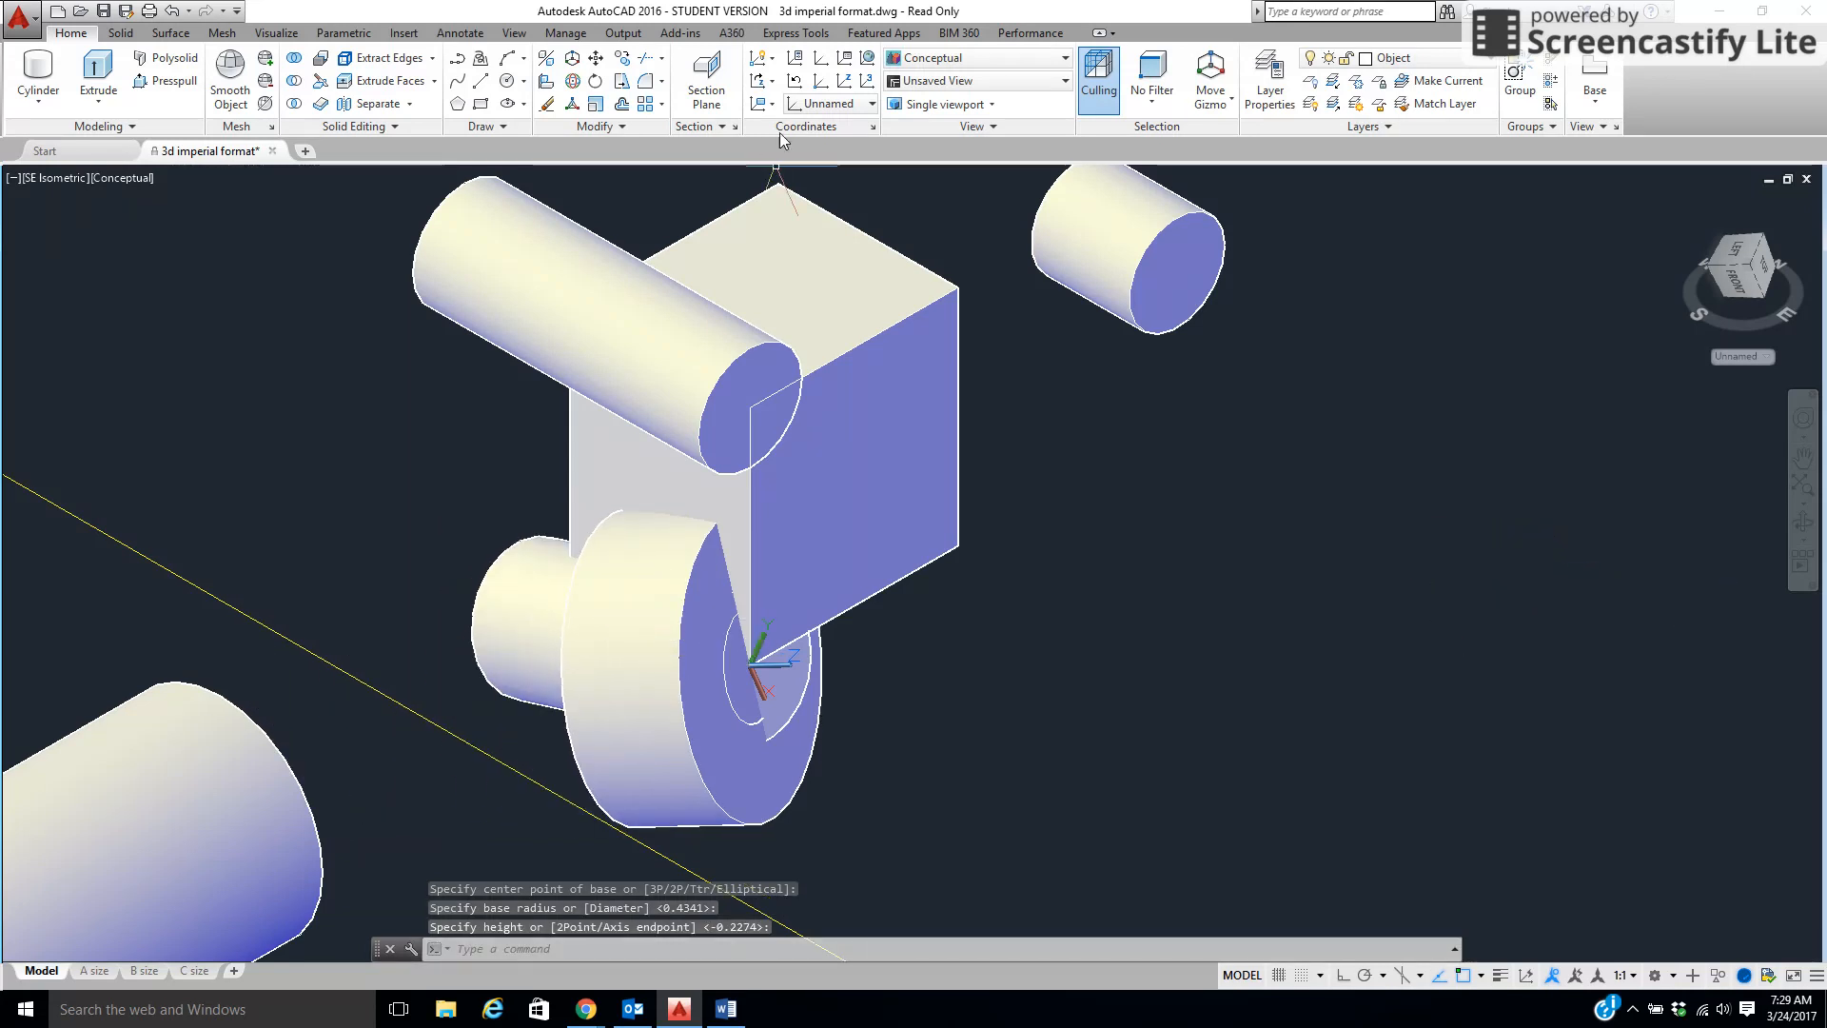
Set the UCS to the Top preset and move its origin to the top-face corner nearest the short separate cylinder
click(856, 106)
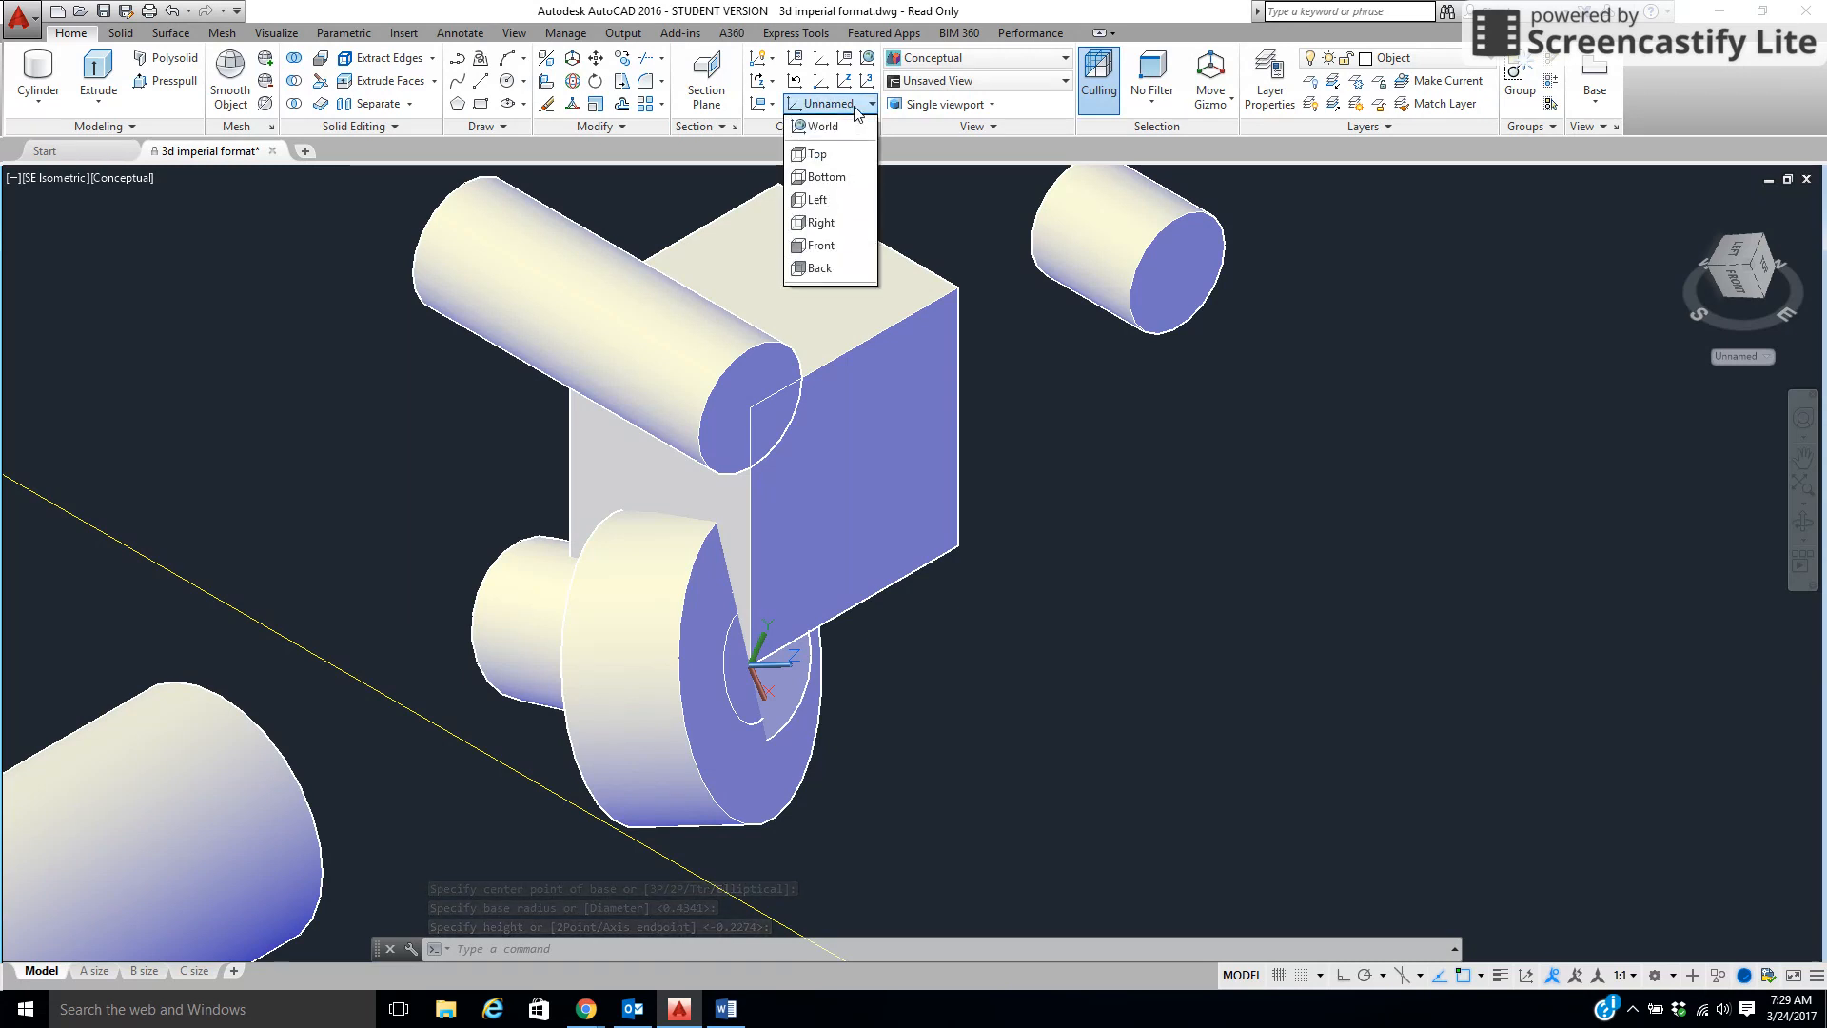
click(849, 156)
middle_drag(405, 590, 482, 558)
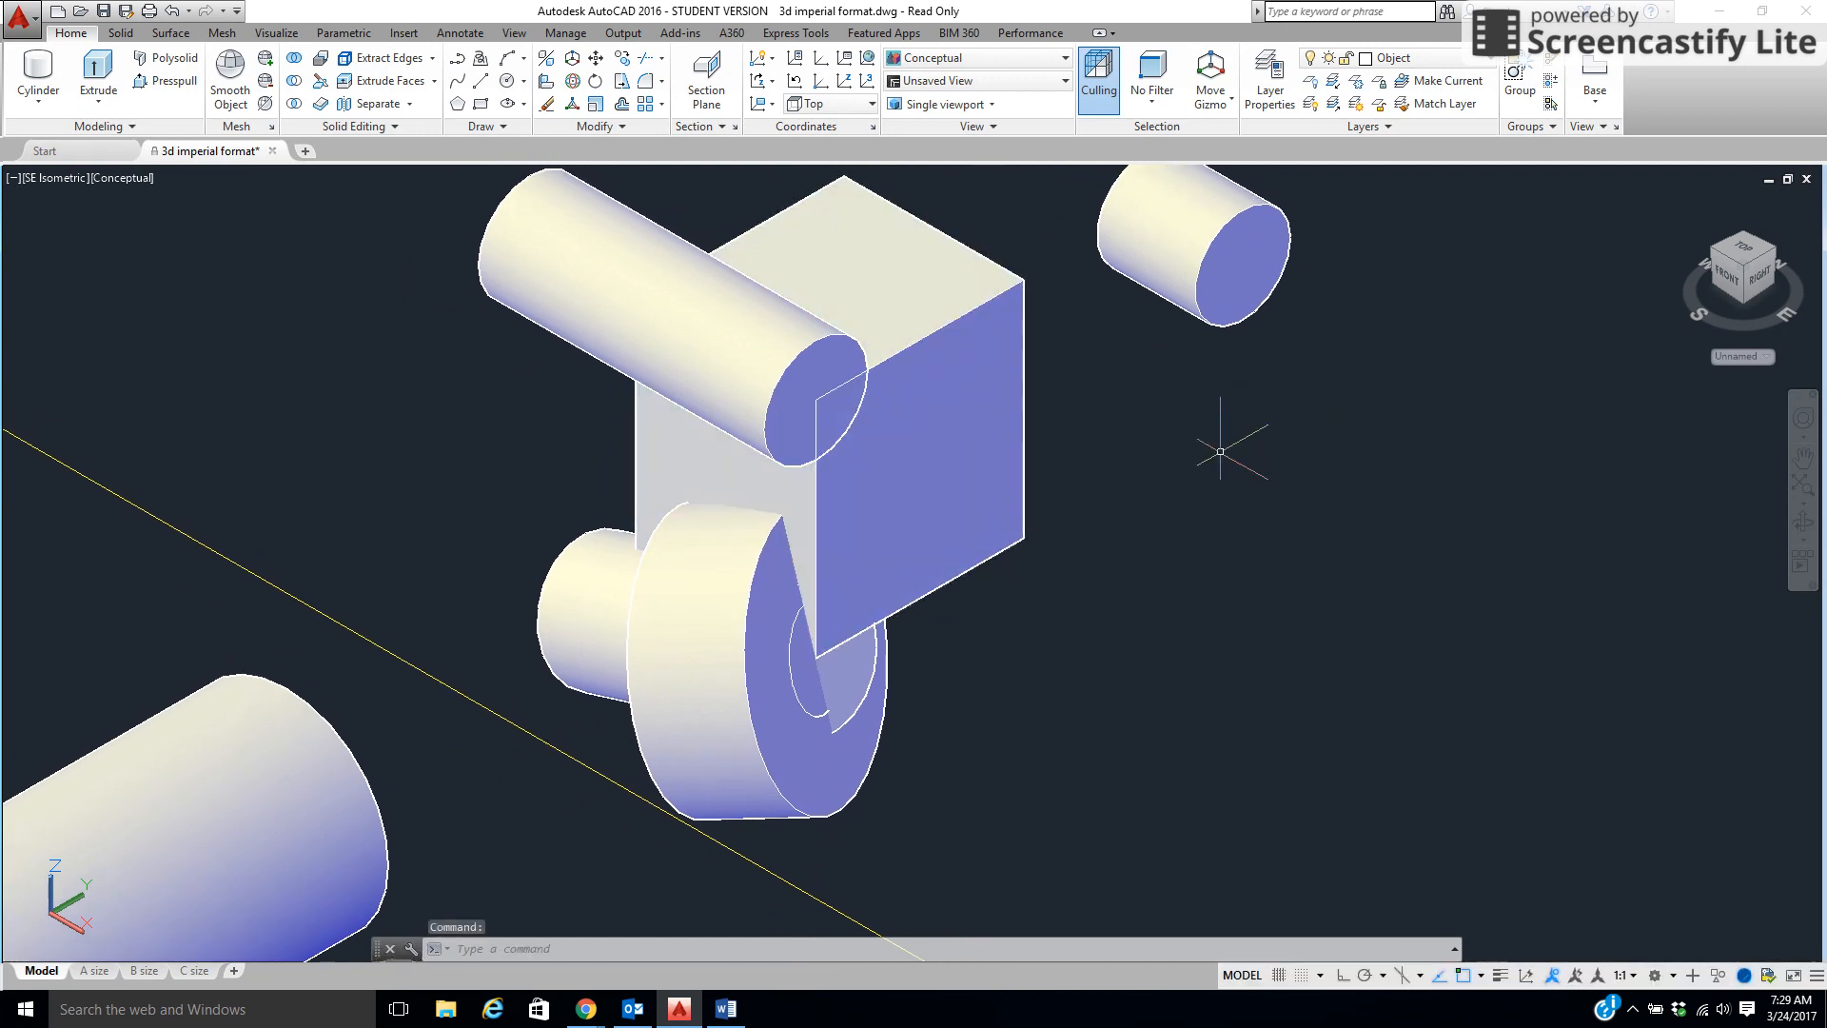
click(817, 91)
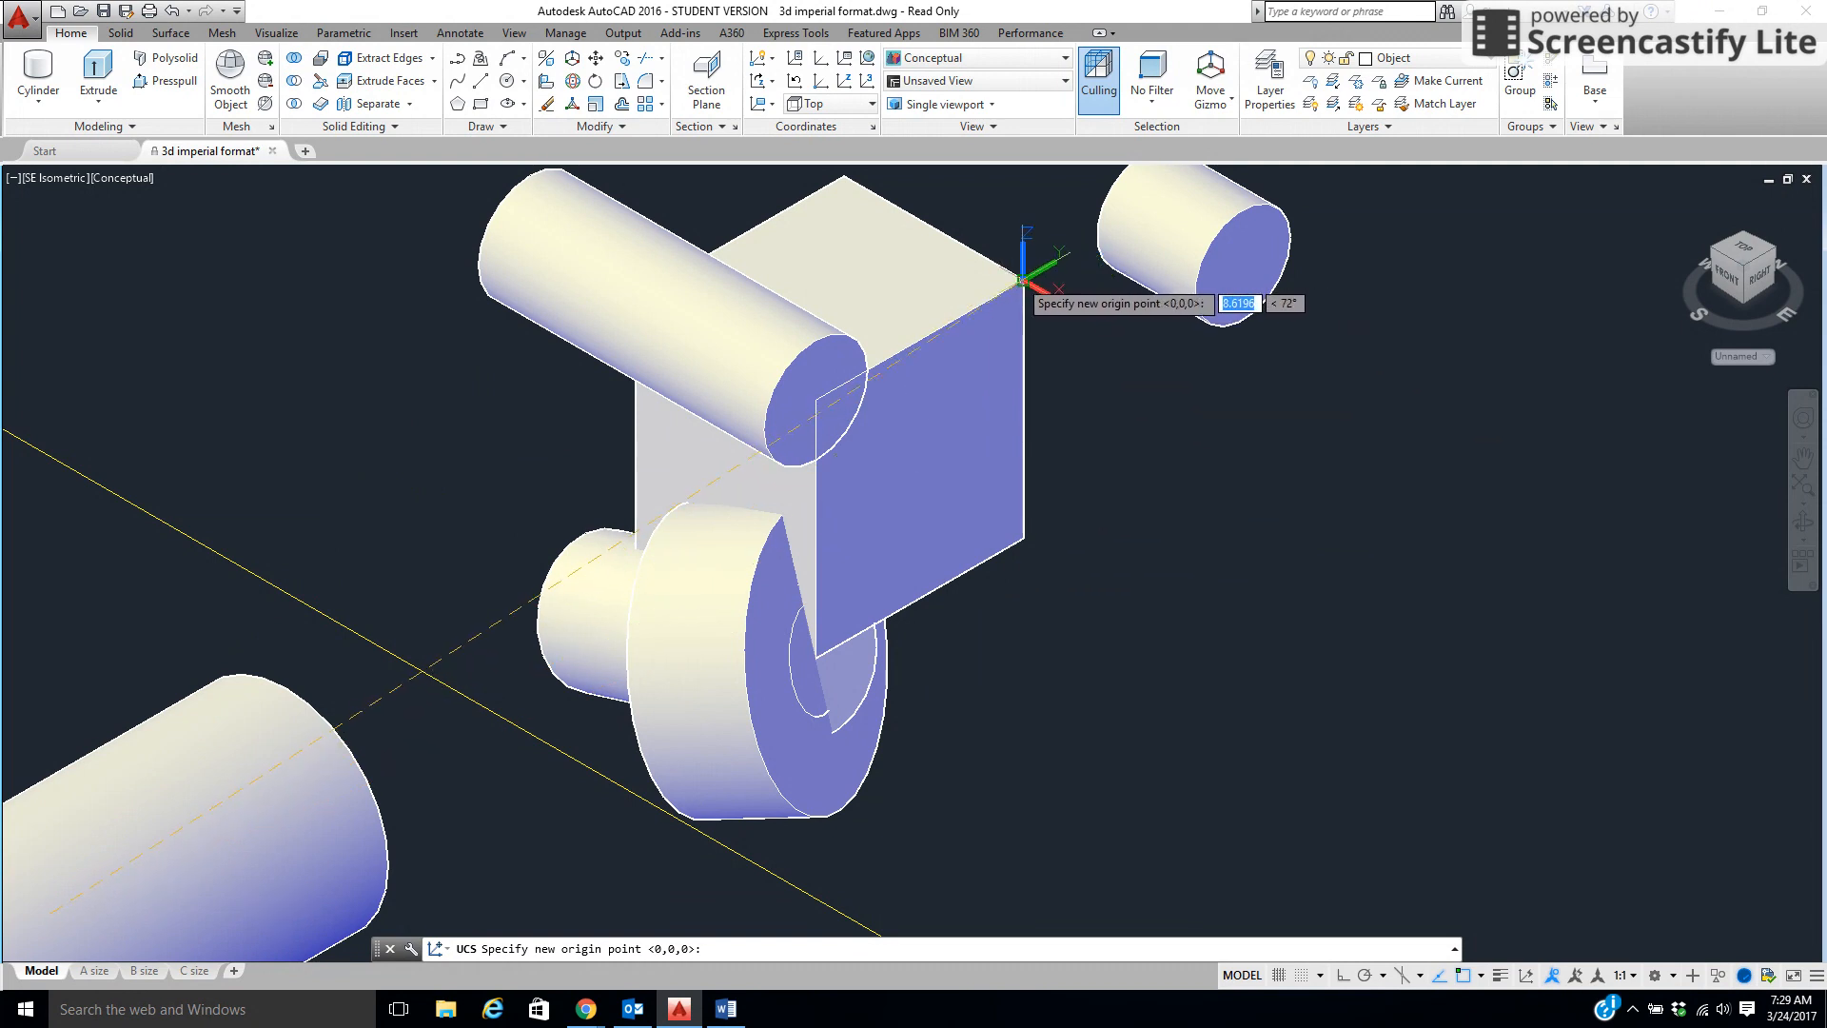
click(1021, 279)
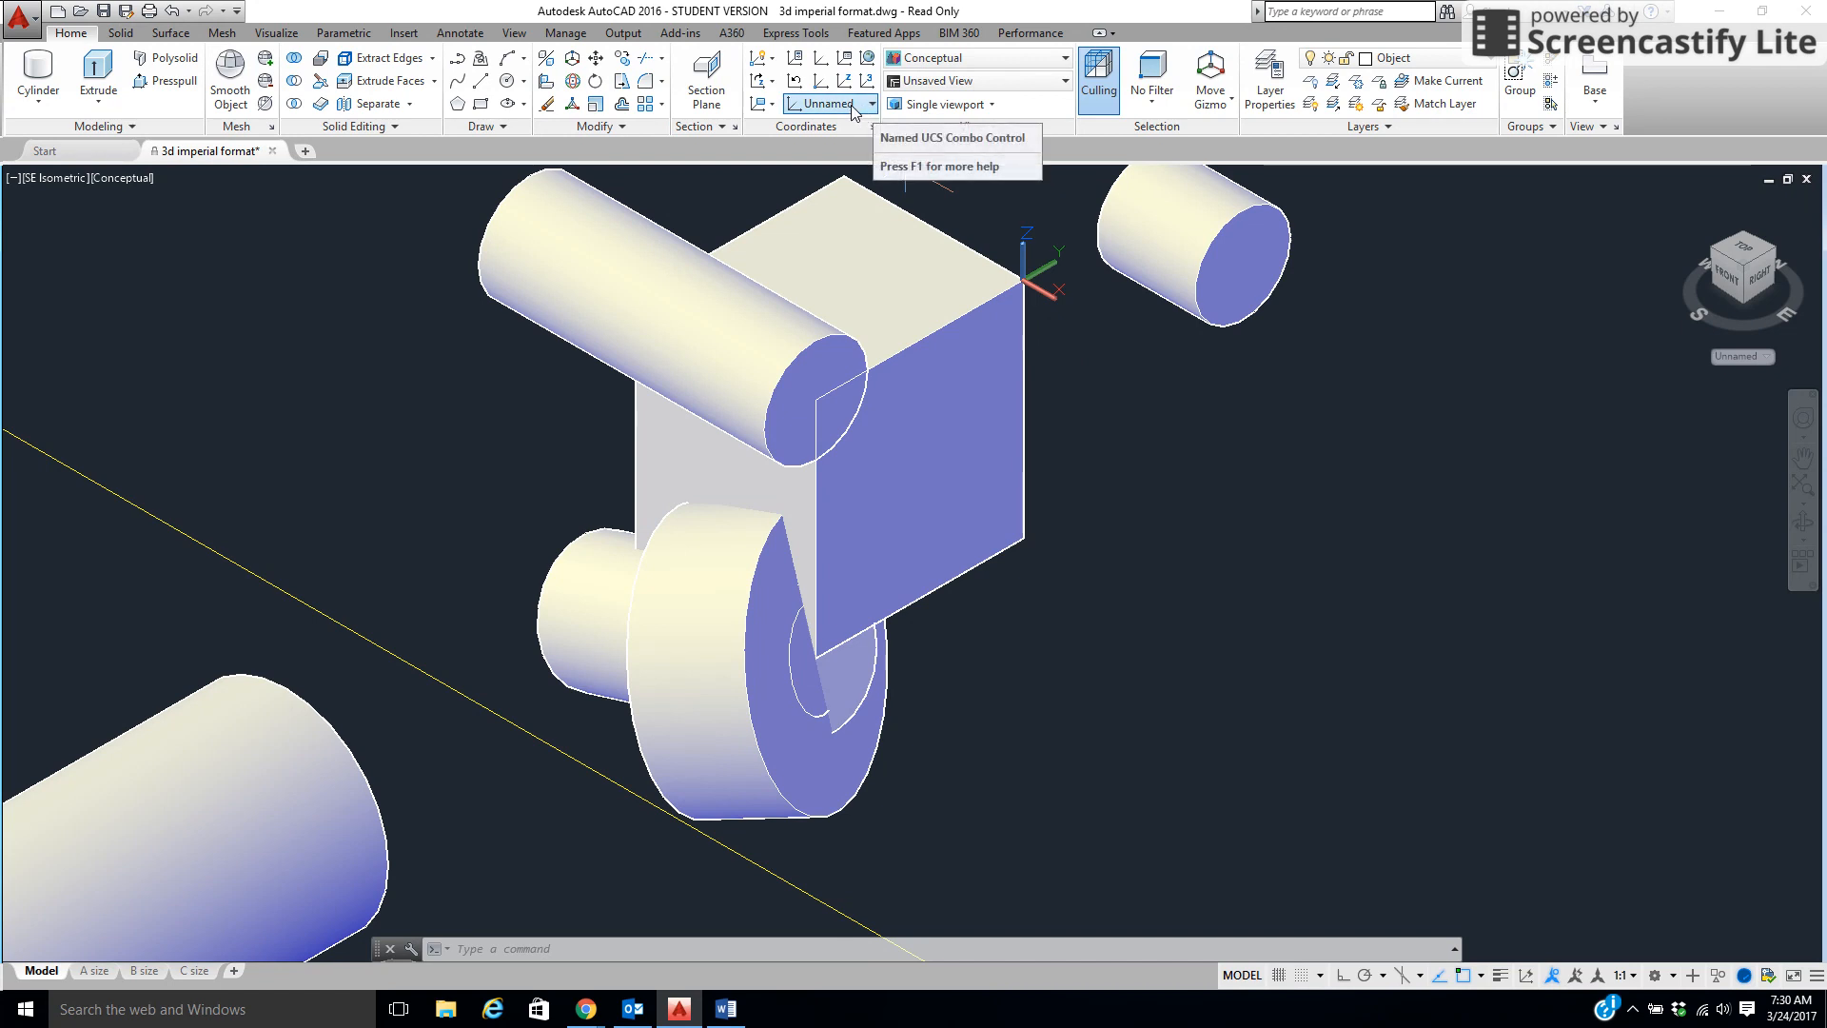
Step back through the previous UCS settings to the untilted one at the box's lower corner
click(793, 82)
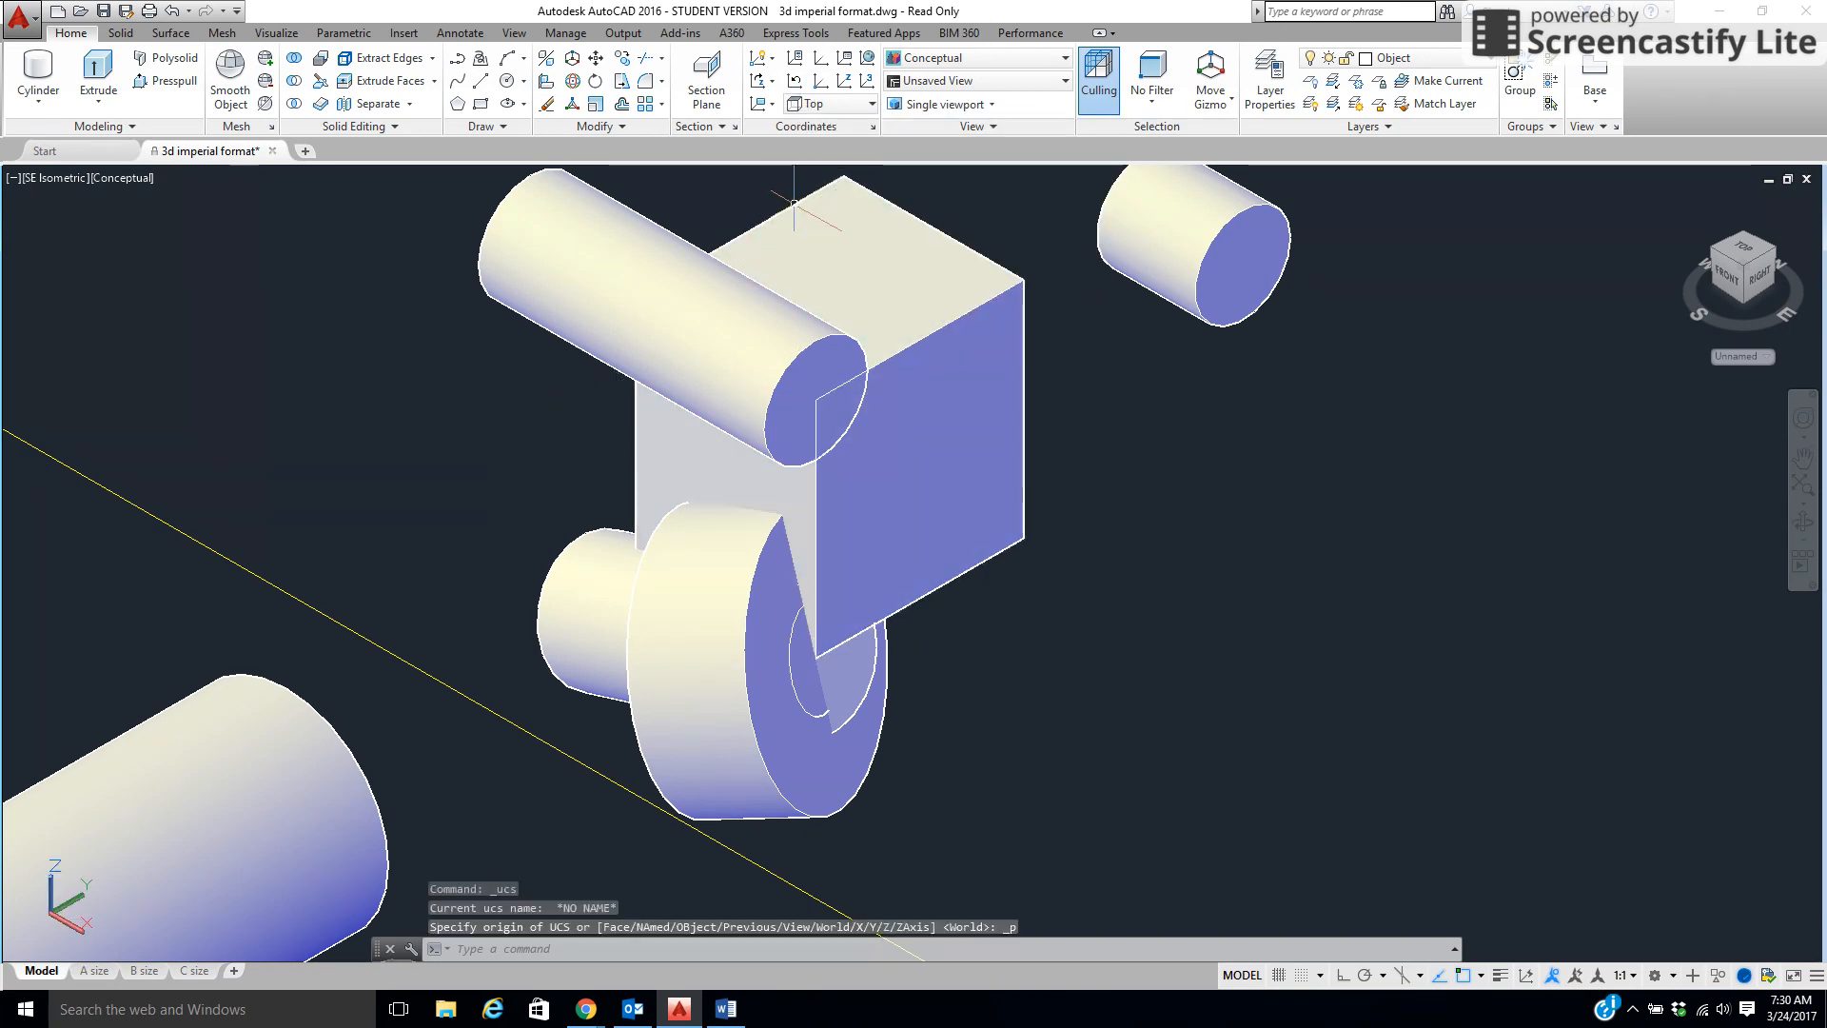
click(795, 84)
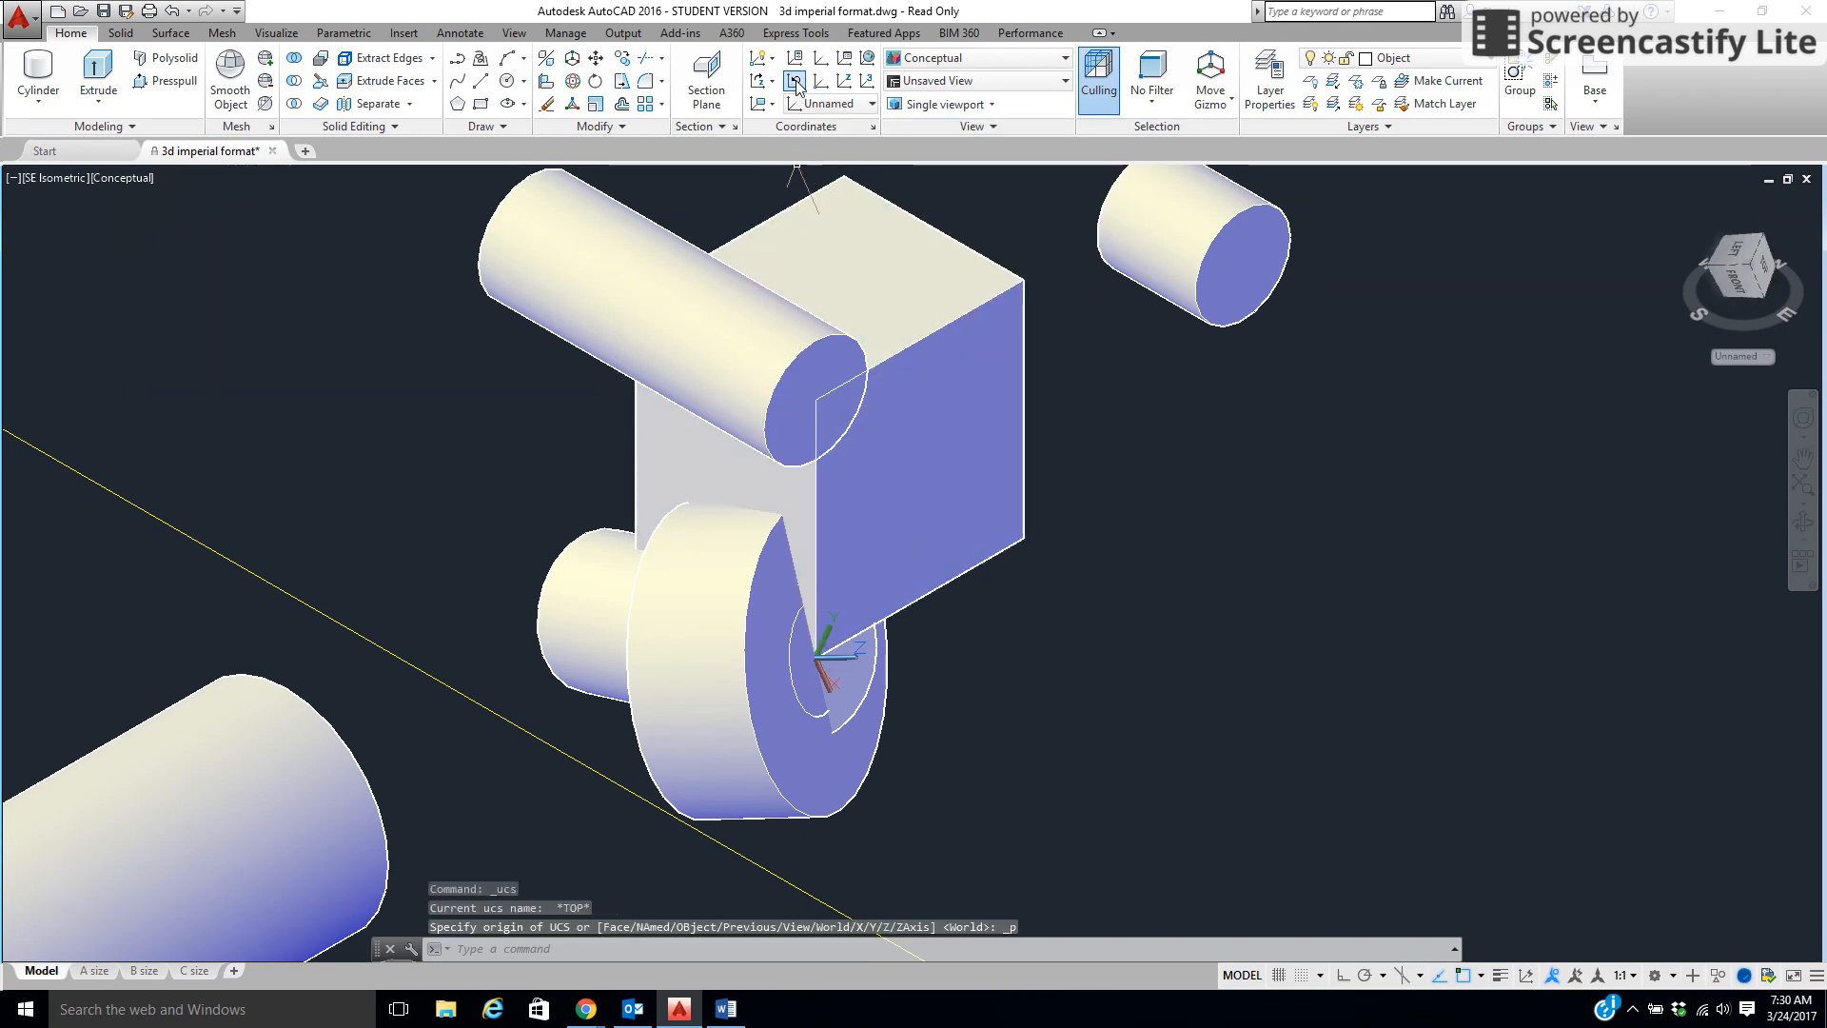
click(795, 83)
click(795, 83)
click(795, 84)
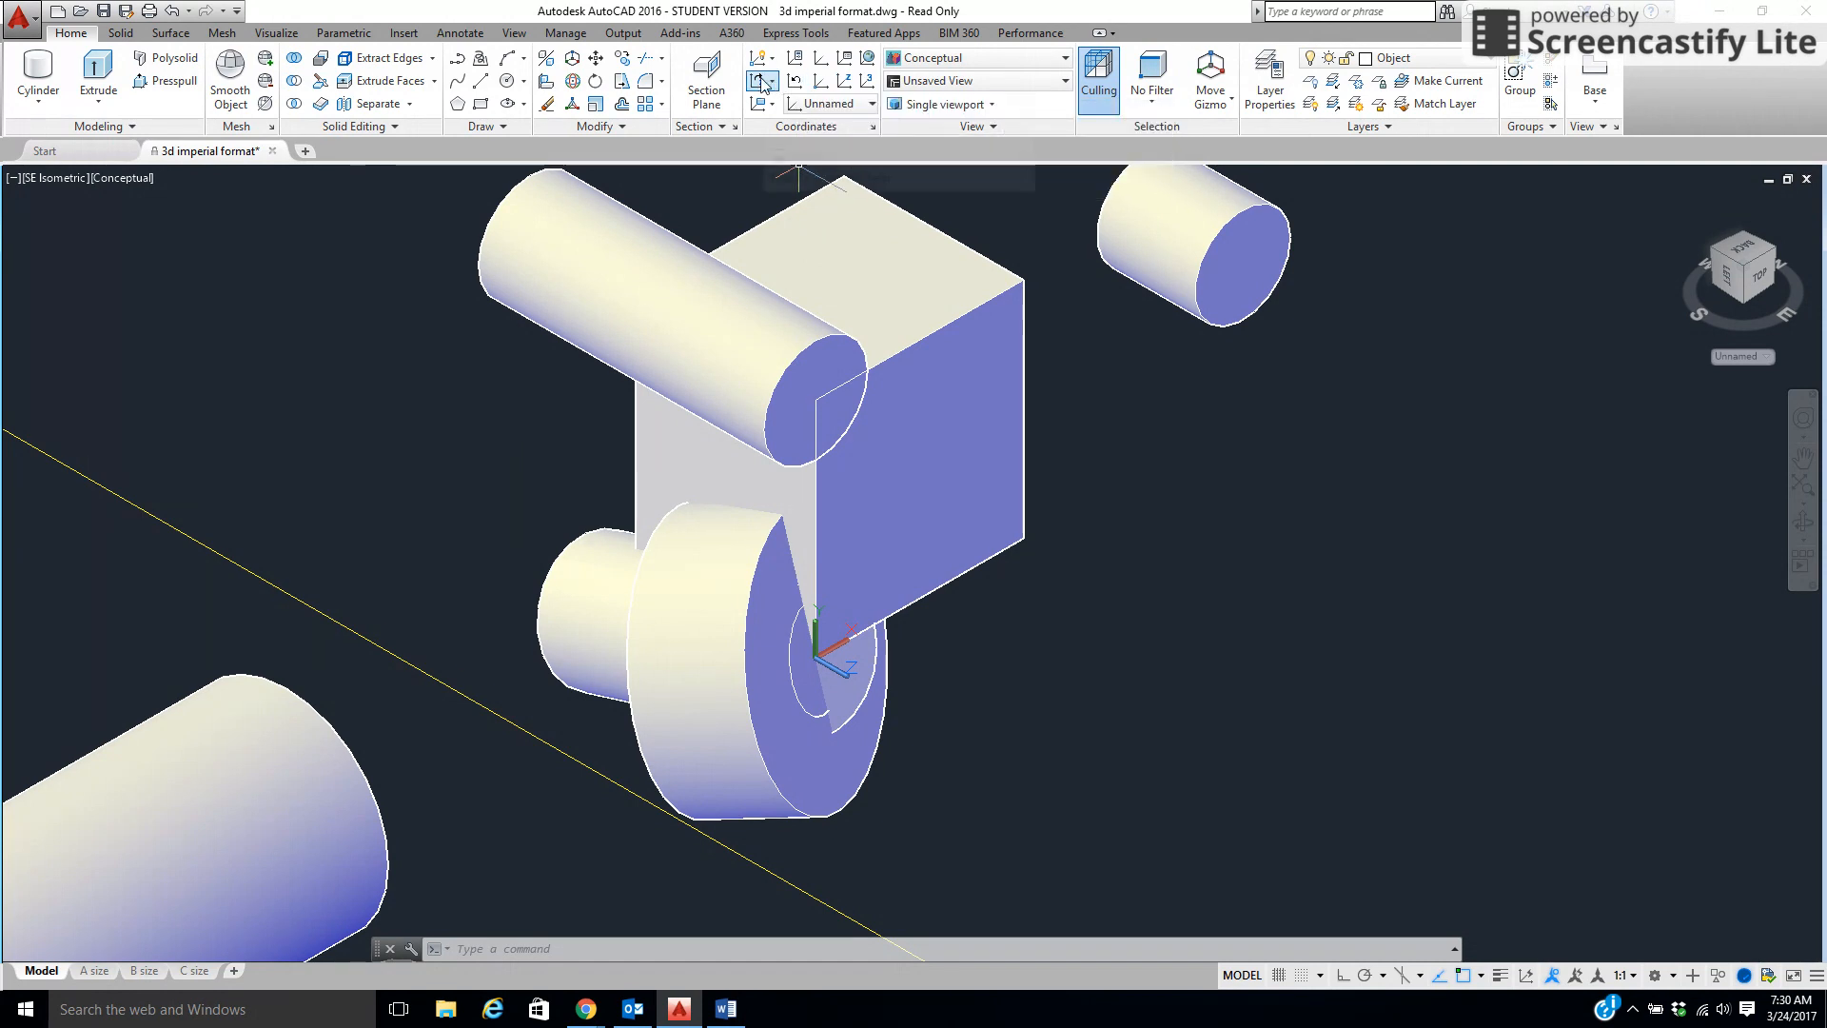
Restore the Top UCS preset and place its origin on the box's top-face corner facing the short separate cylinder
click(813, 107)
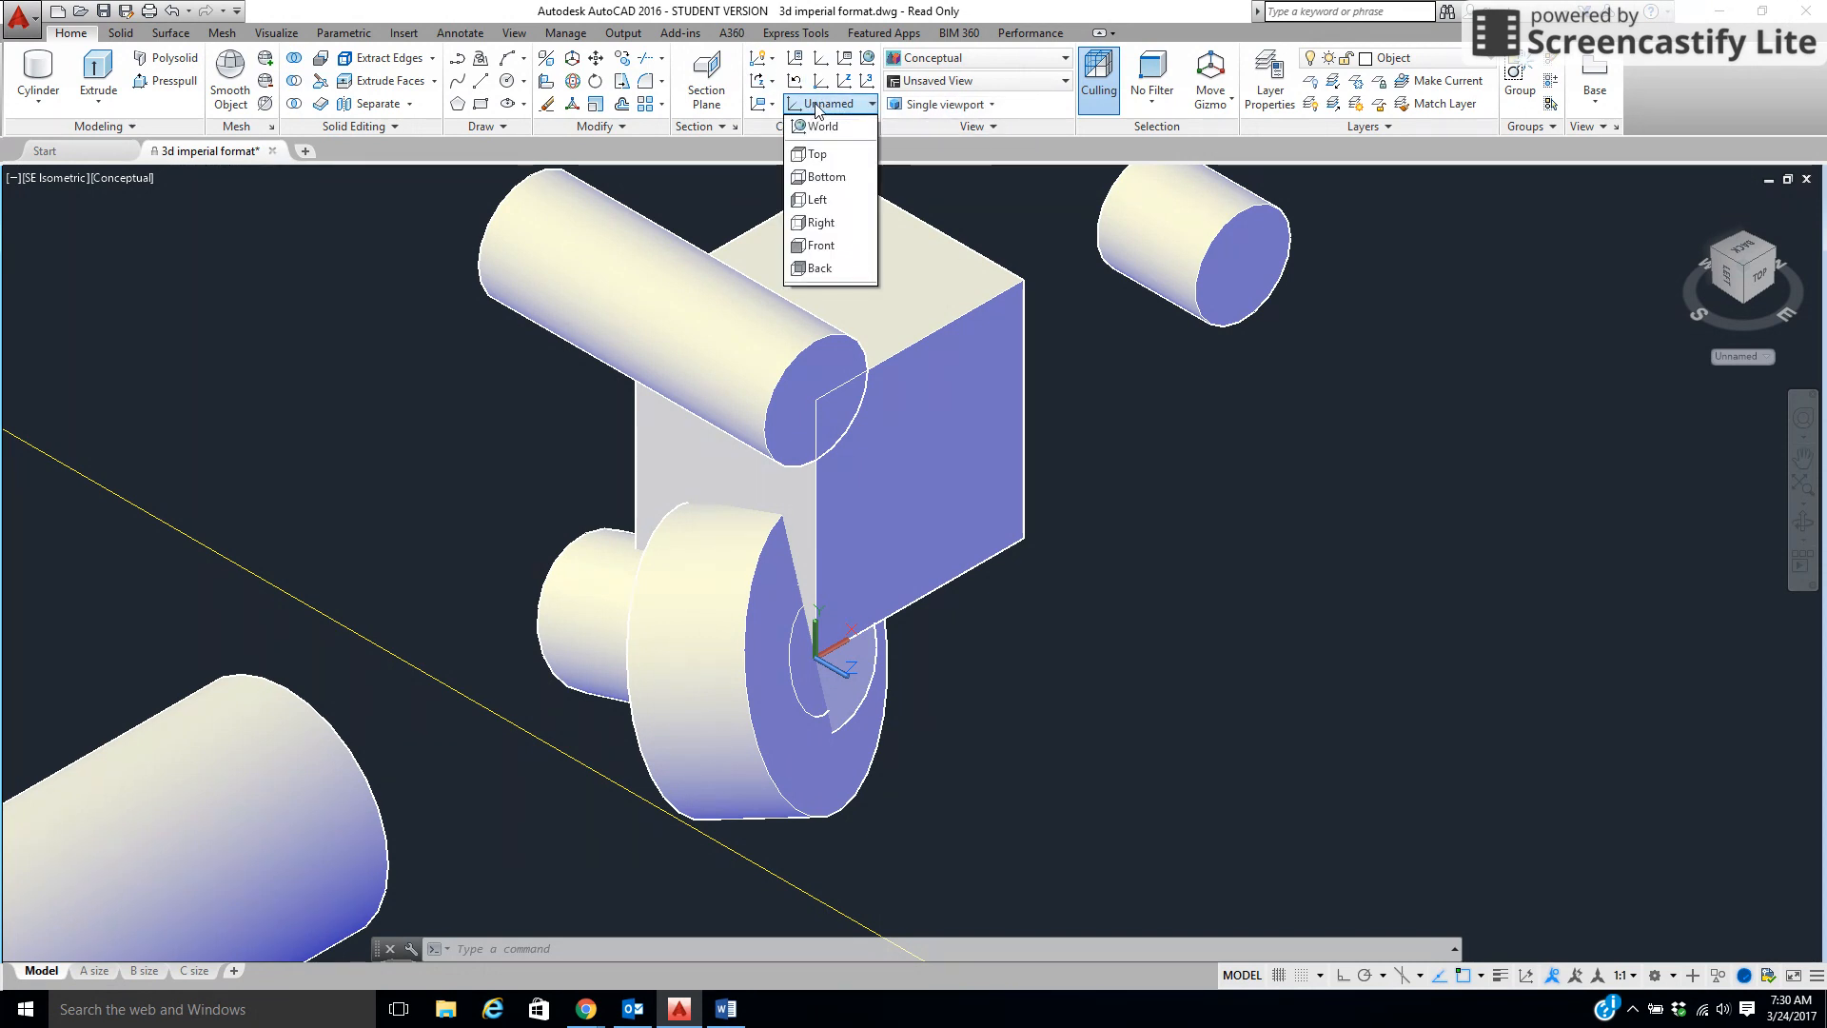
click(834, 158)
scroll(913, 372, down, 2)
mouse_move(976, 404)
middle_down()
mouse_move(1038, 351)
mouse_move(993, 374)
middle_up()
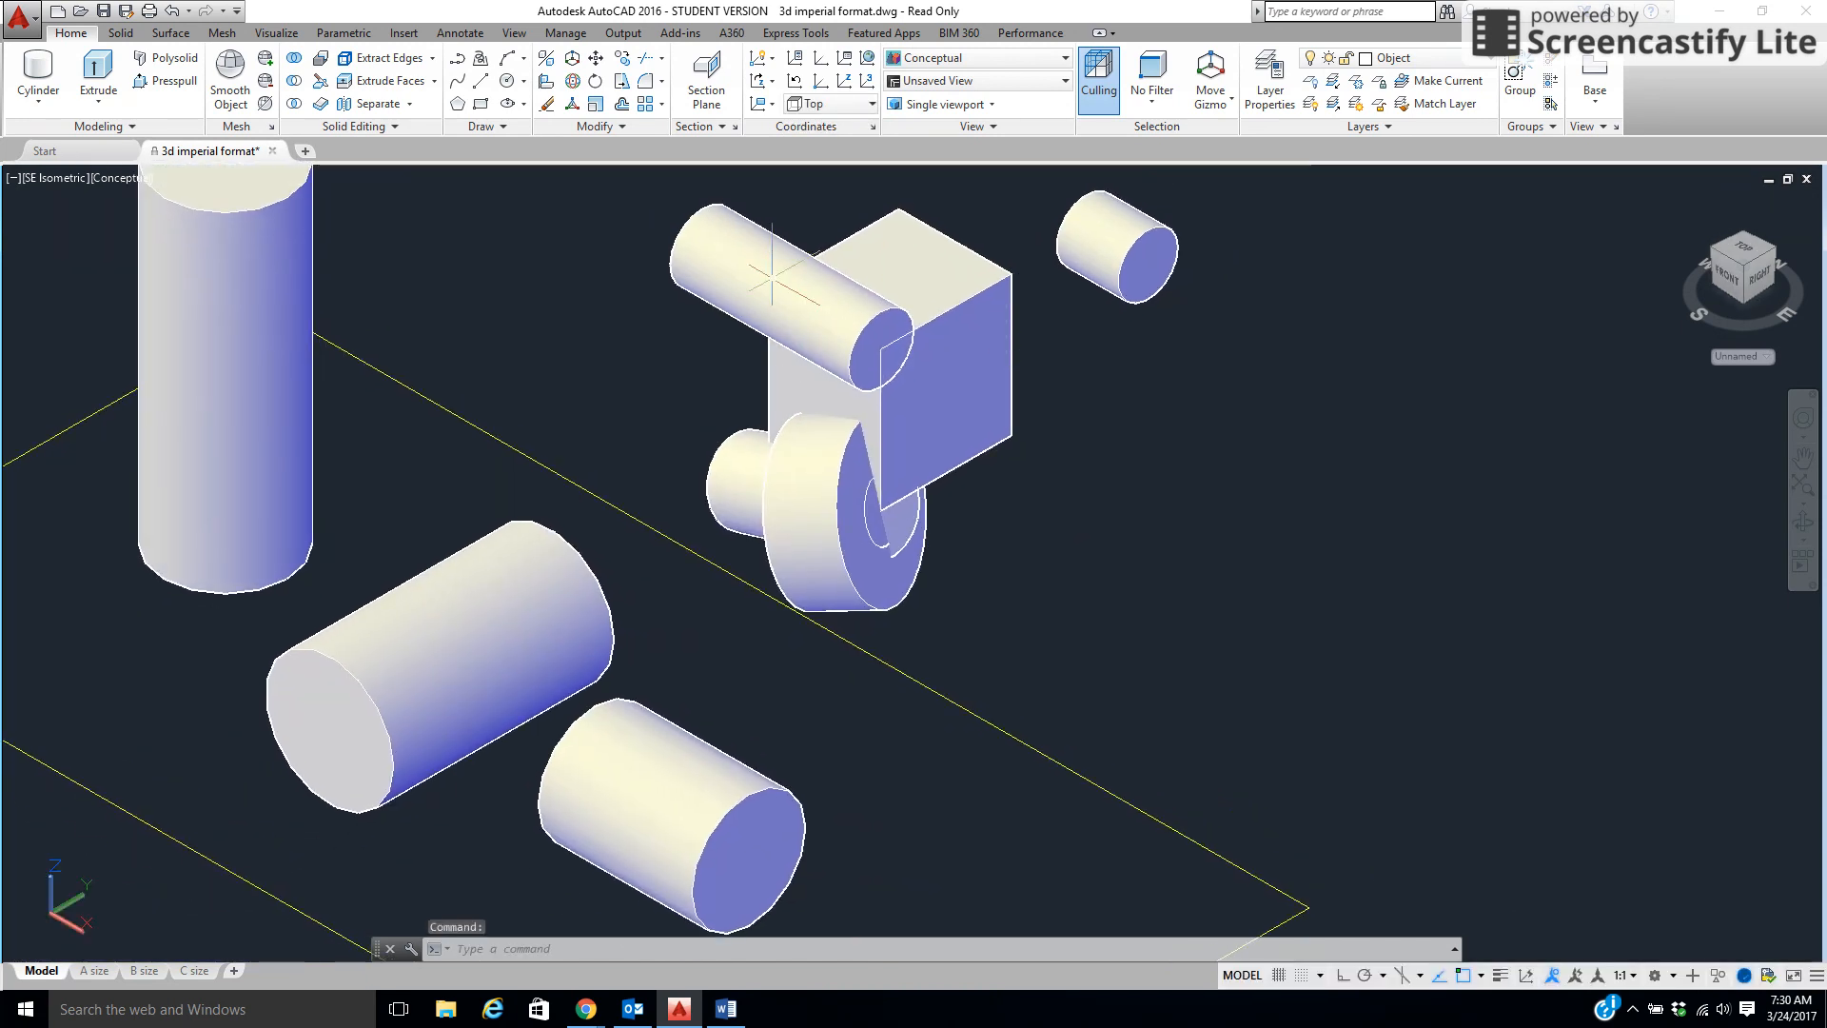
click(821, 83)
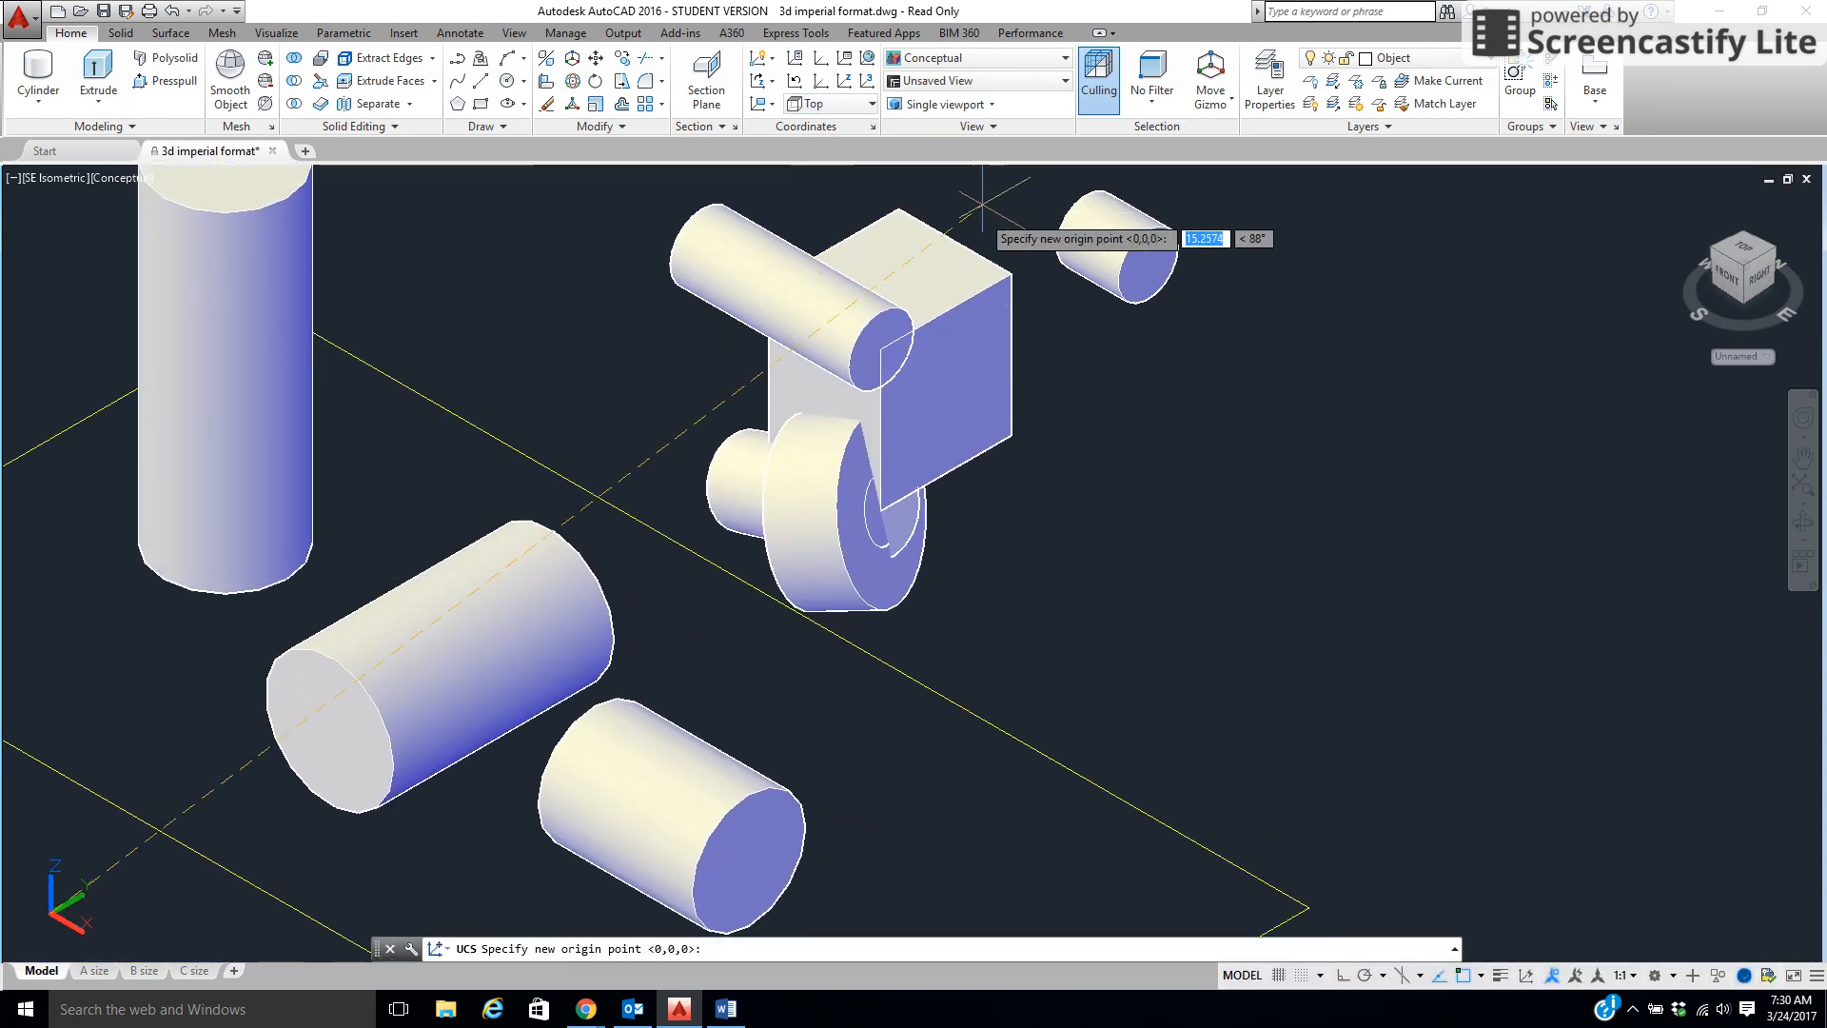
click(1012, 276)
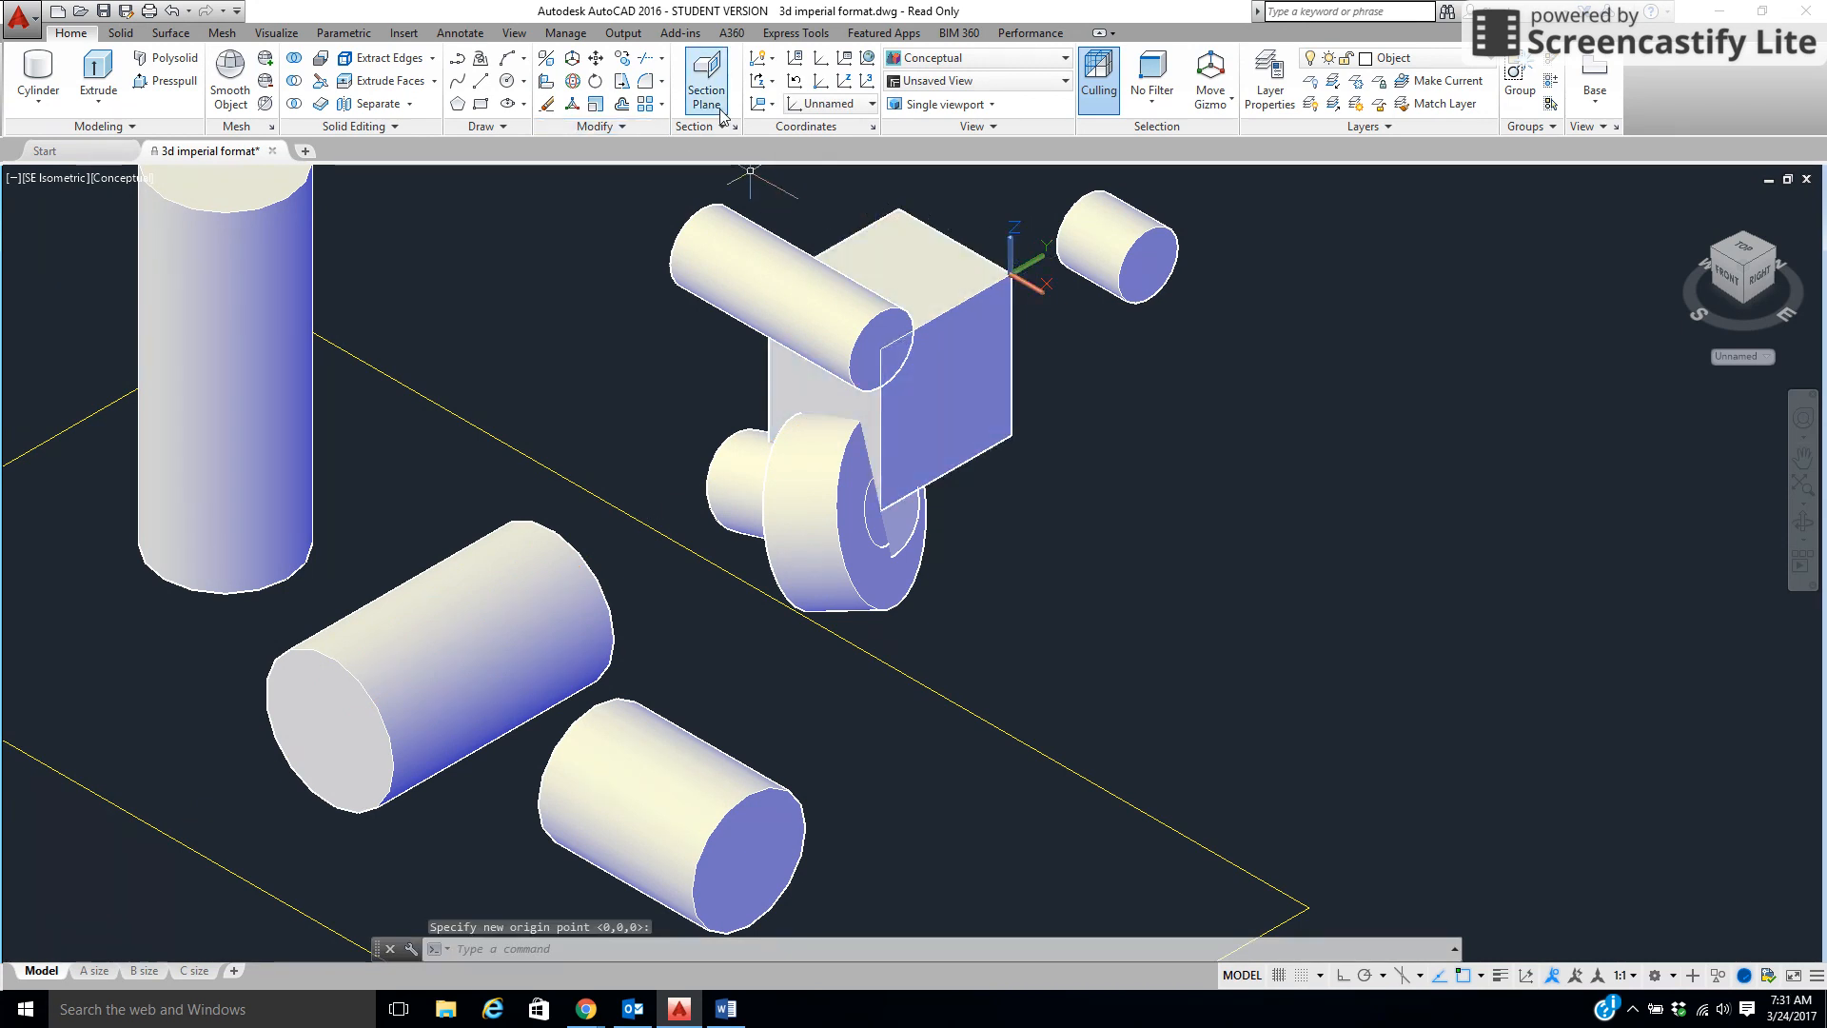
Rotate the UCS about its Y axis by a freehand angle so it slants at the box's upper corner
click(774, 83)
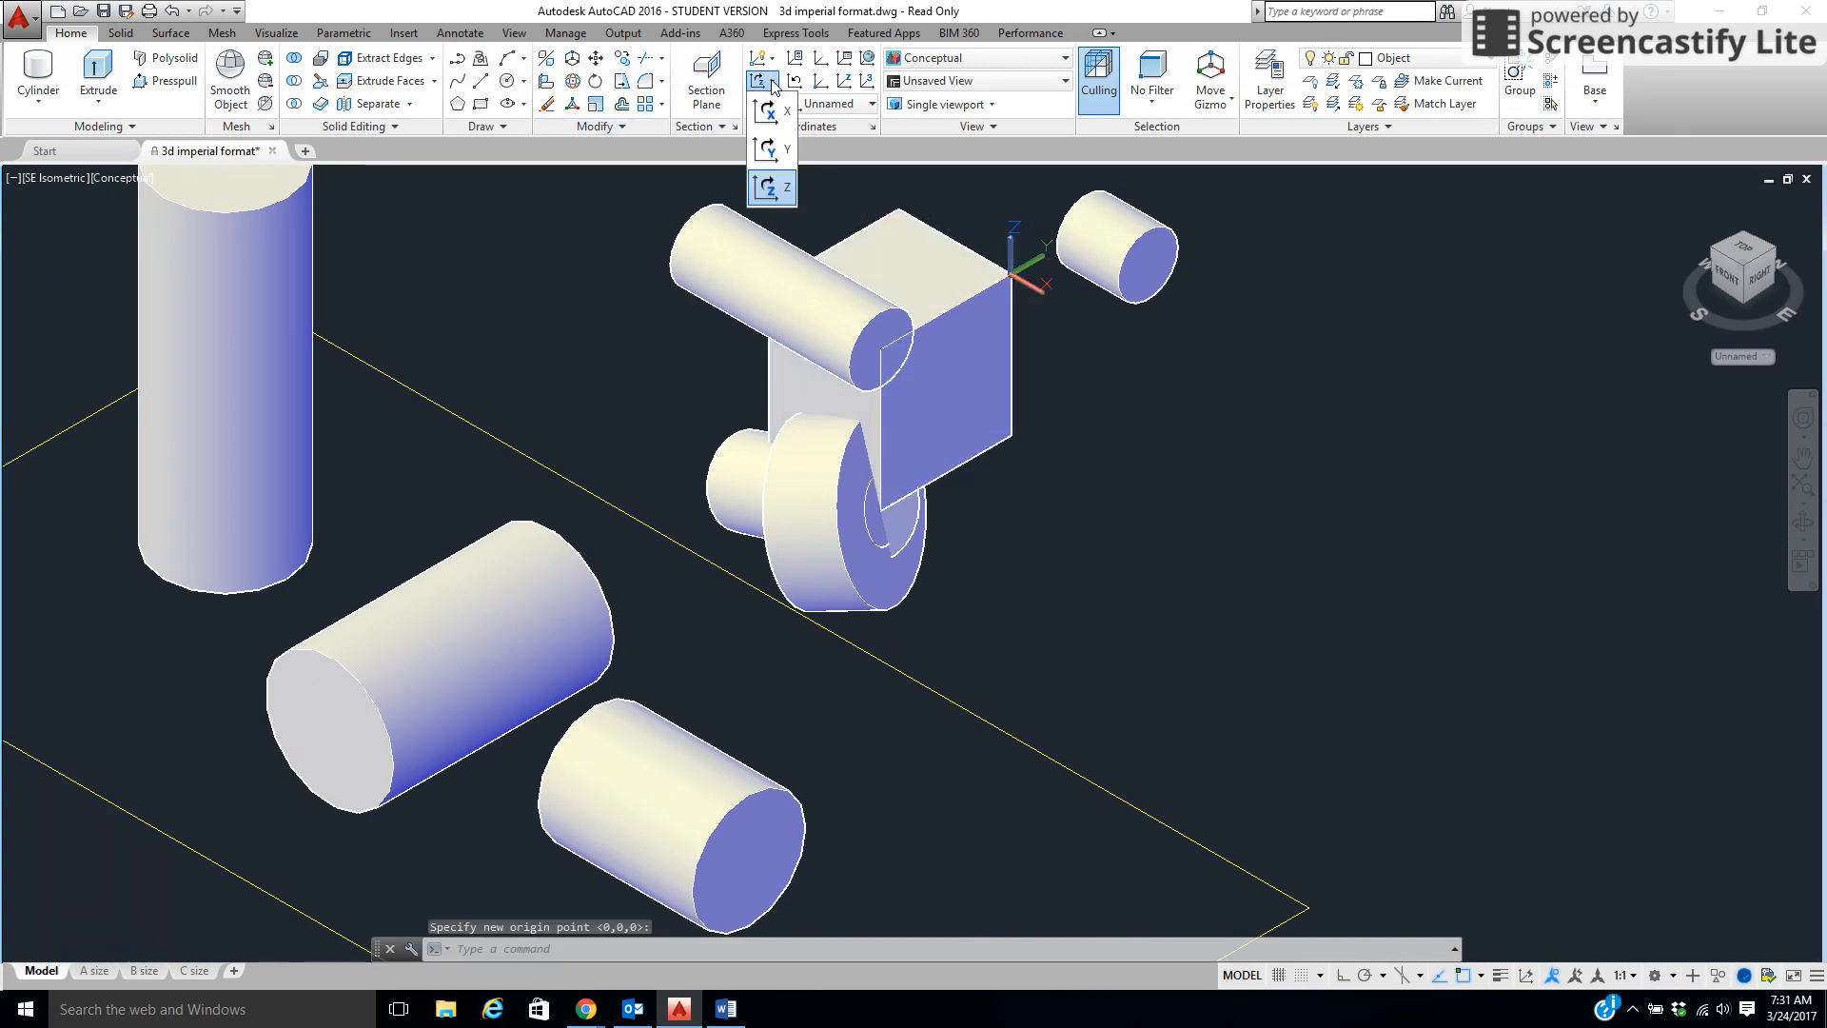
click(758, 130)
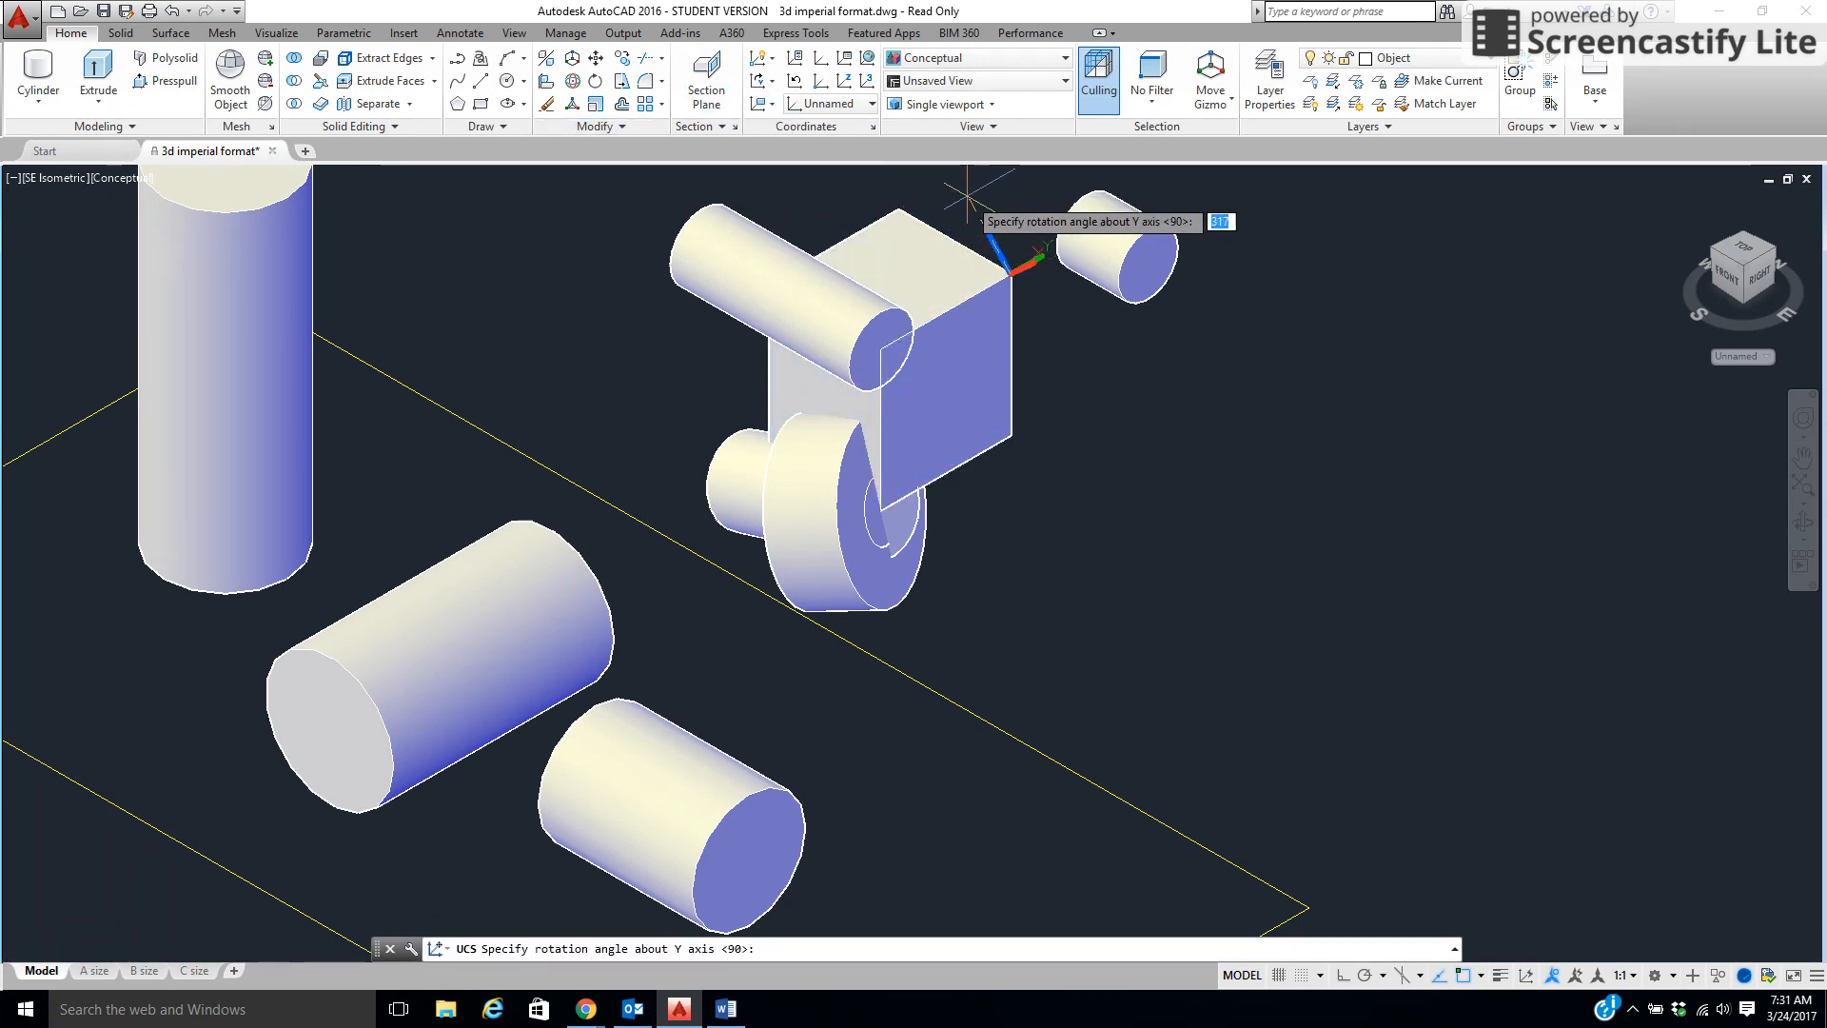
key(Return)
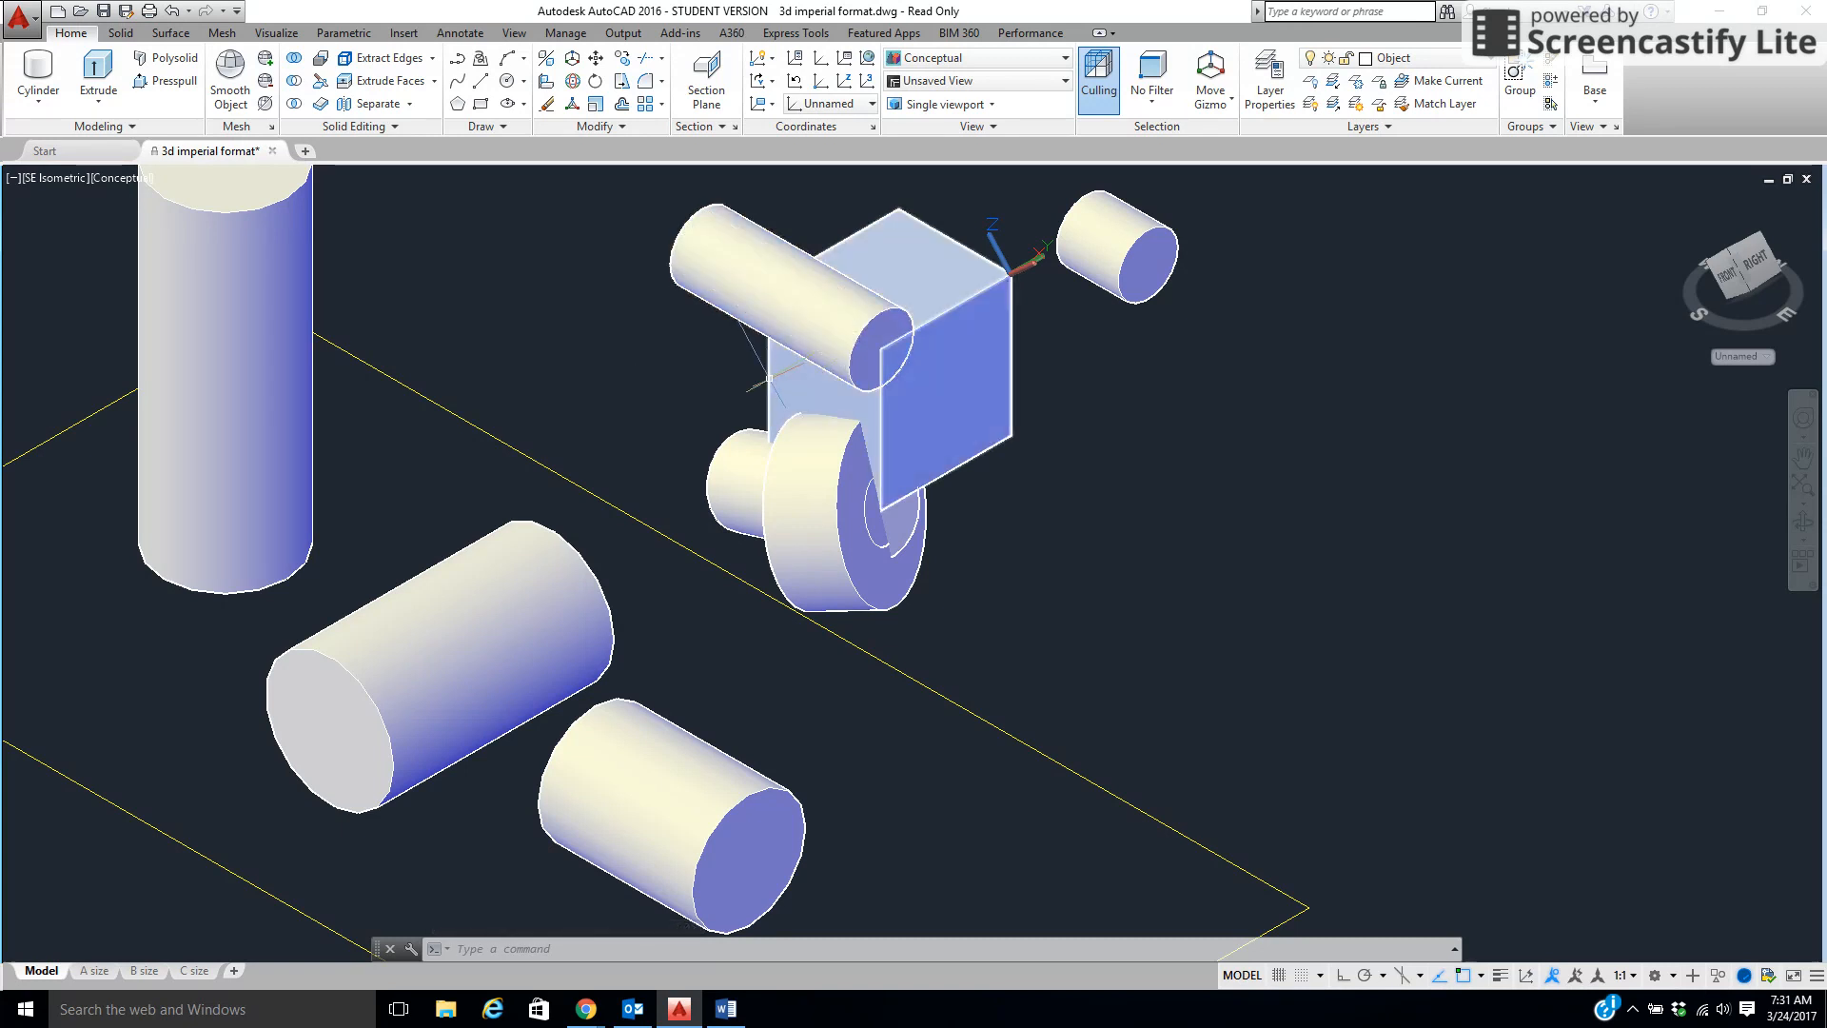
Save the current UCS under the name "slant"
text(ucs)
key(Return)
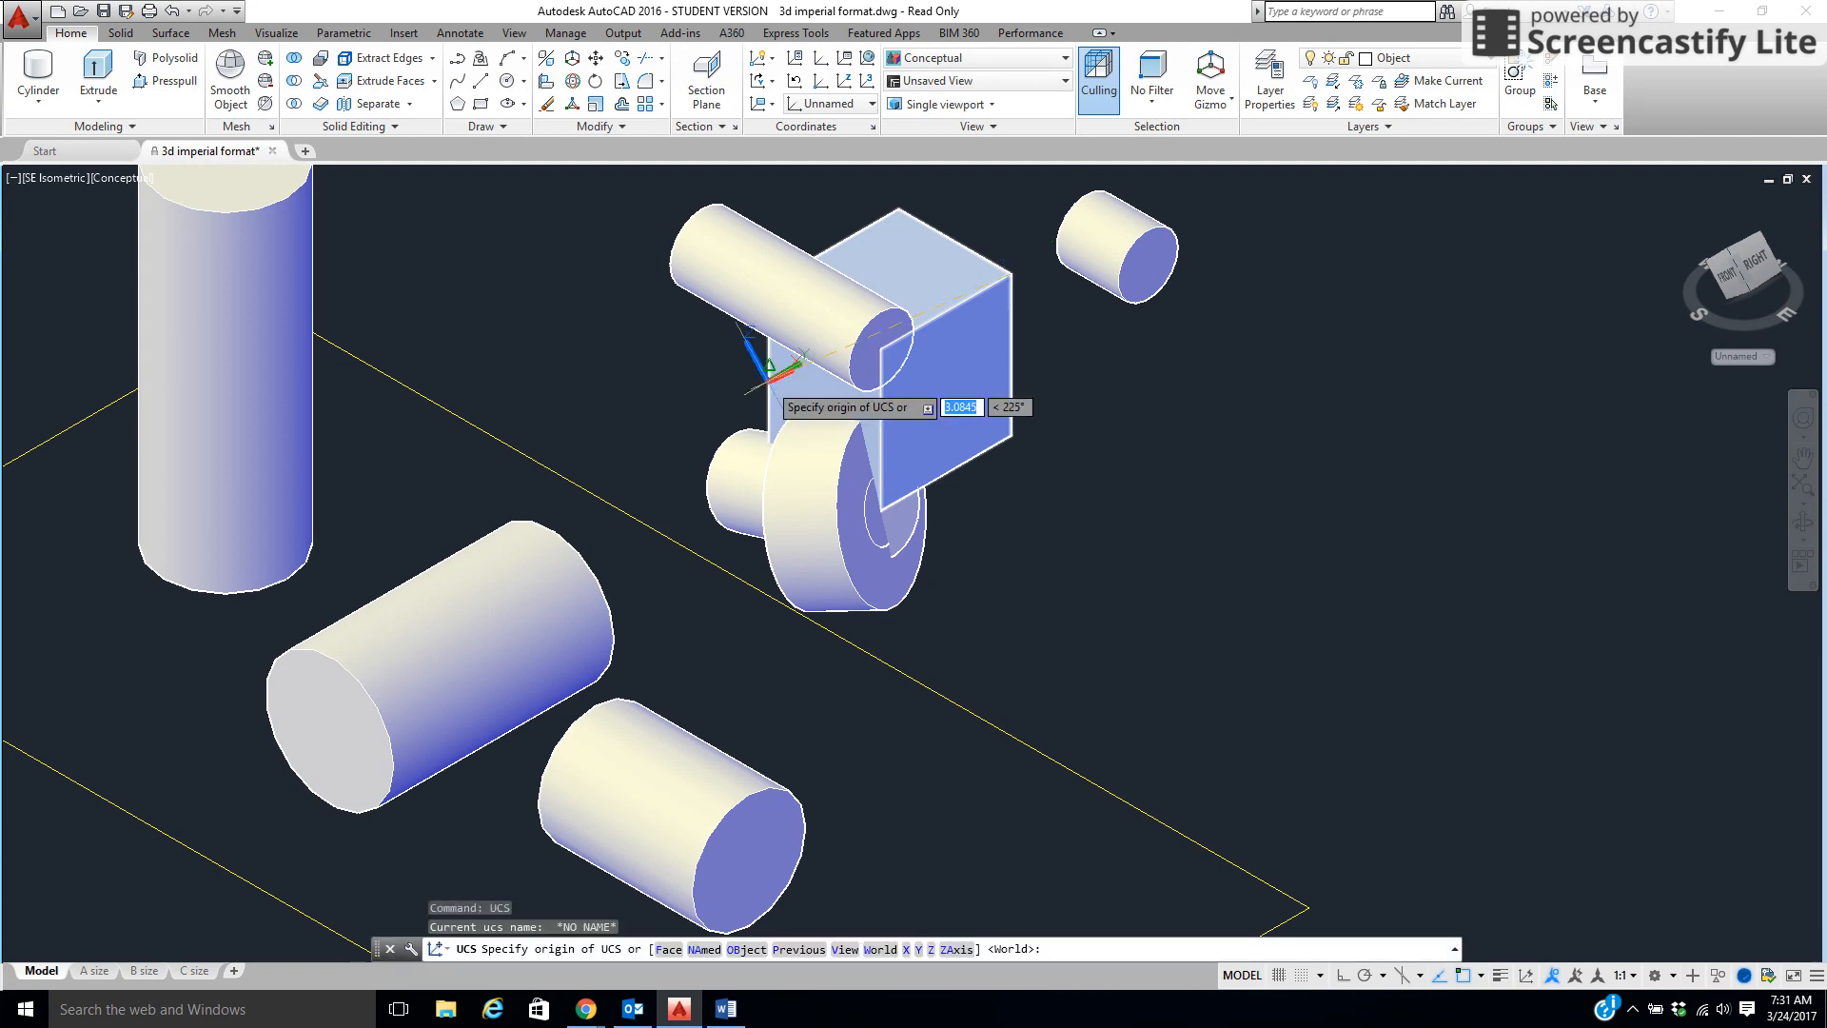
text(s)
key(Return)
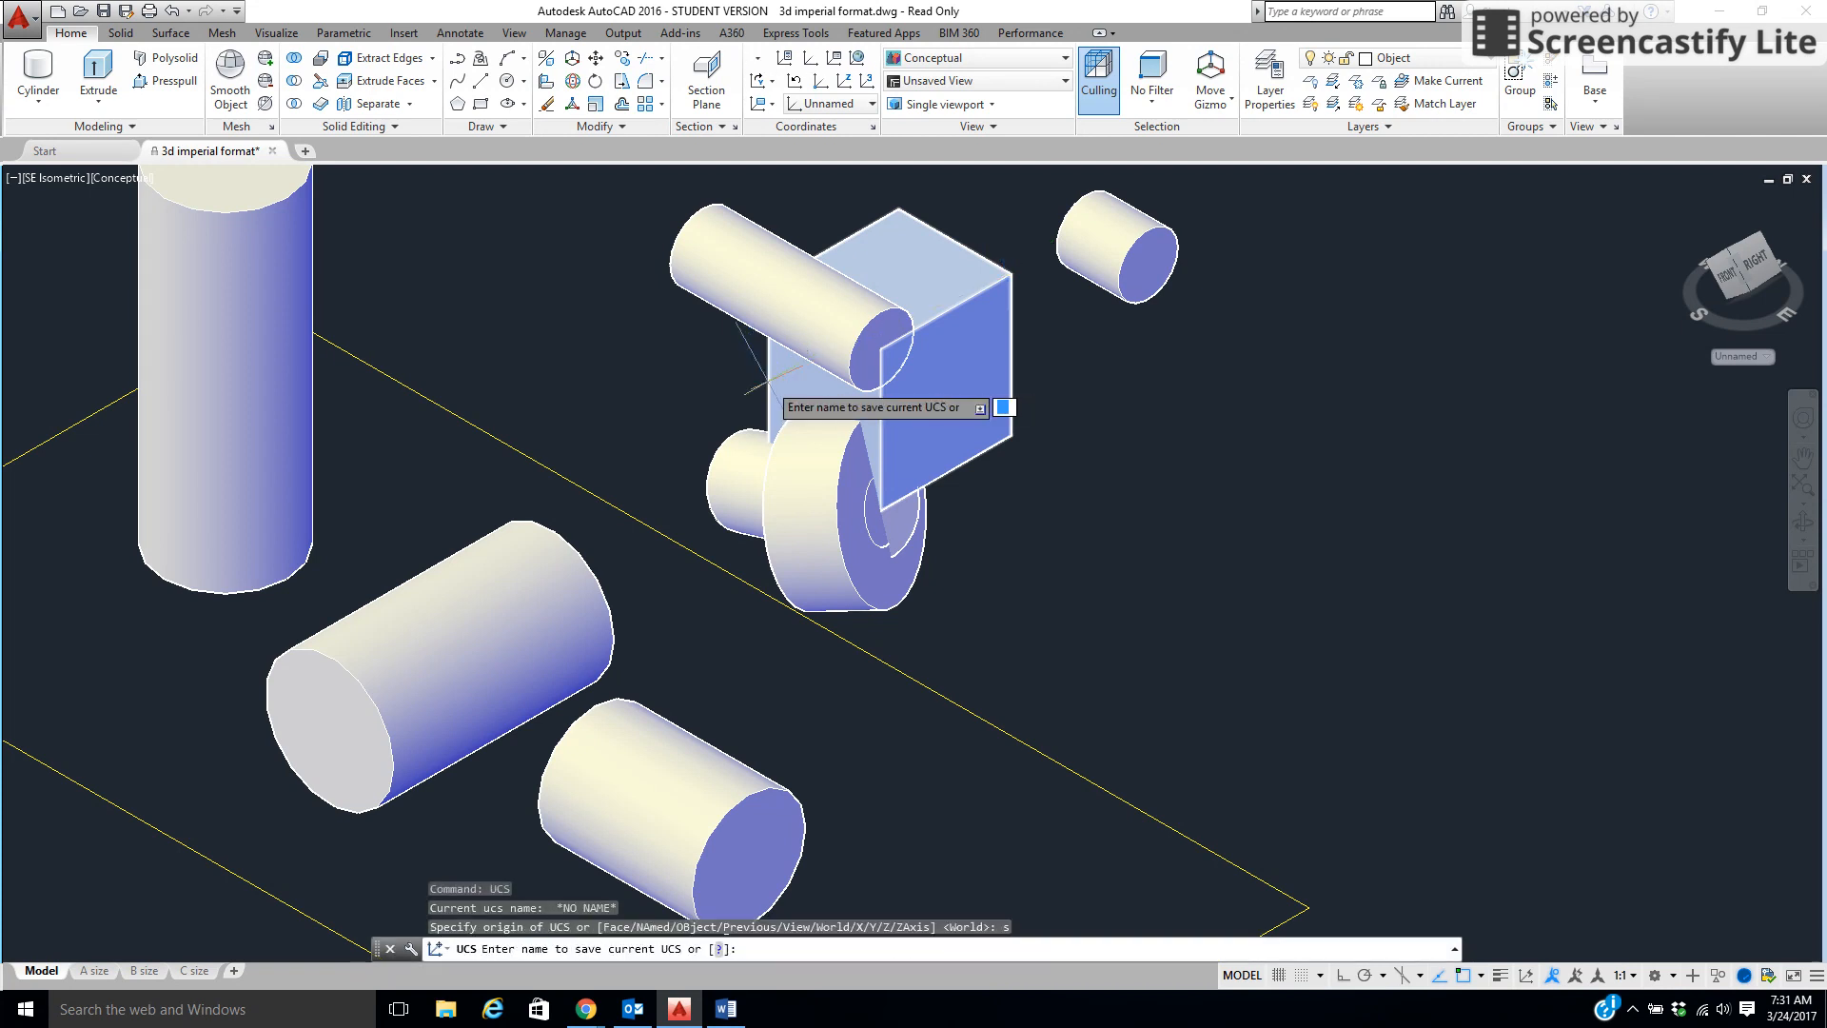
text(slant)
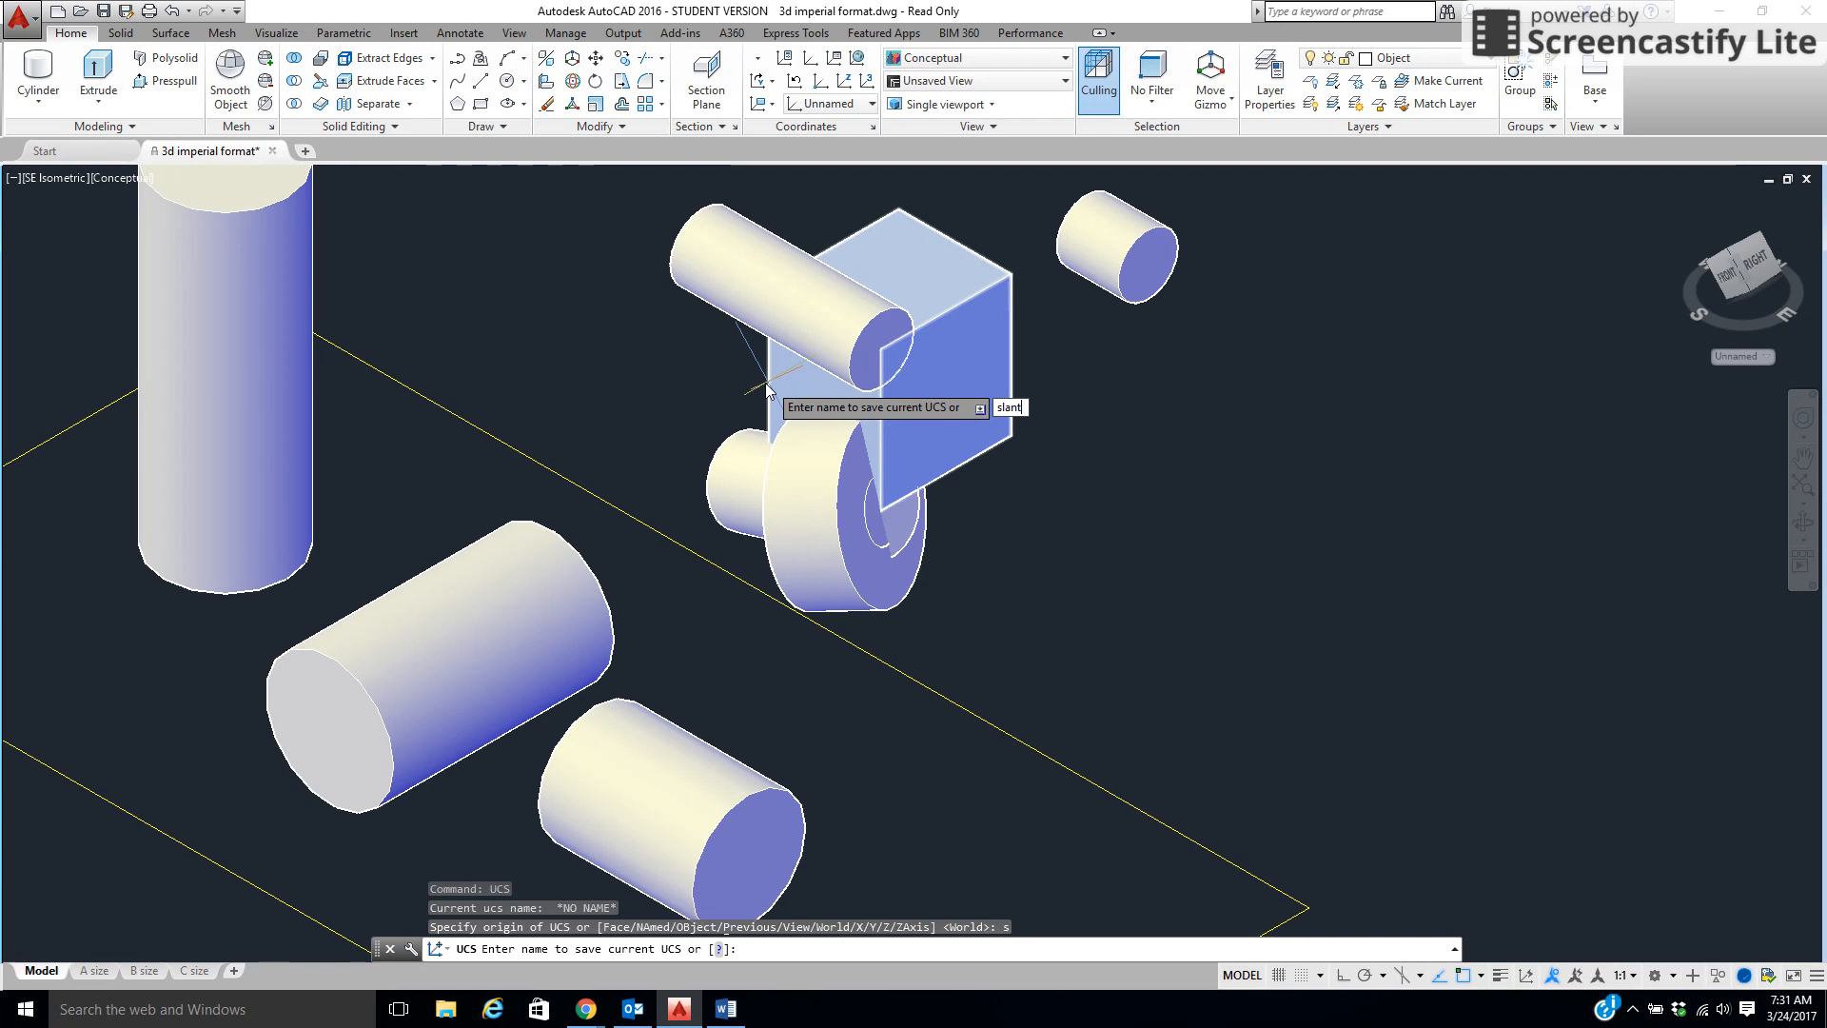
key(Return)
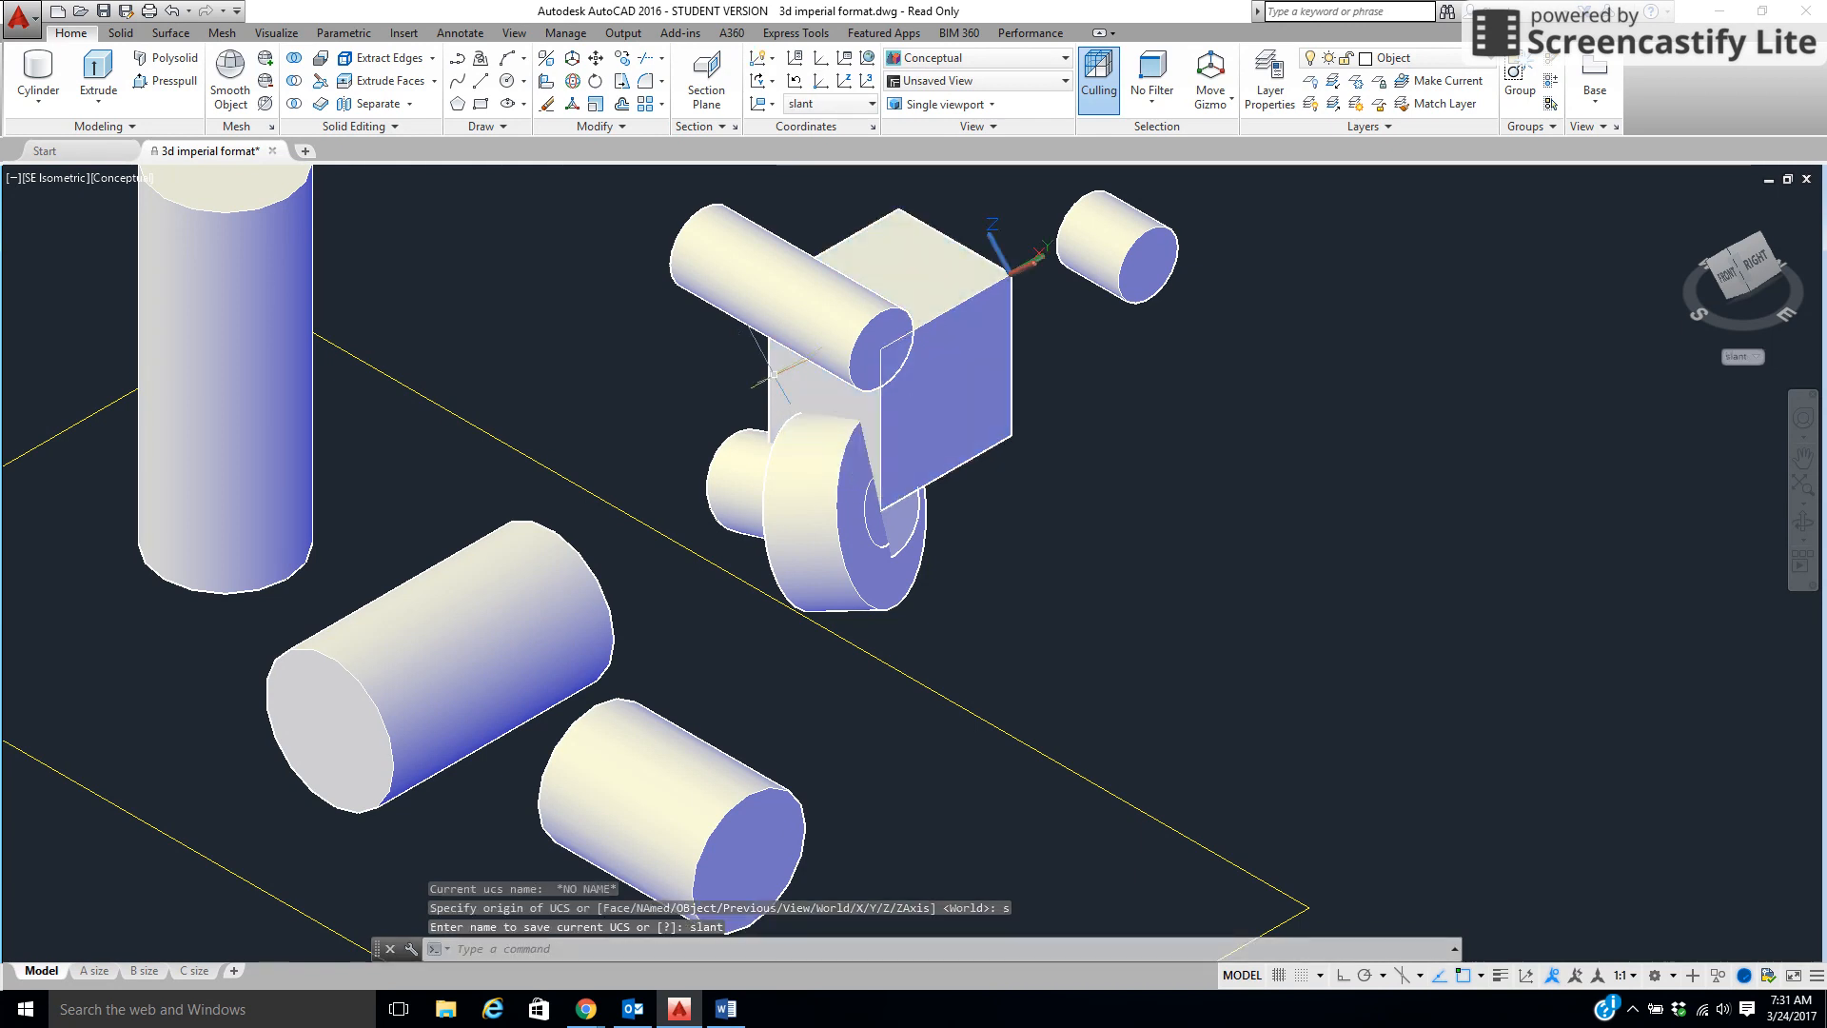
Switch to the Top UCS preset and back to the saved "slant" UCS
click(868, 104)
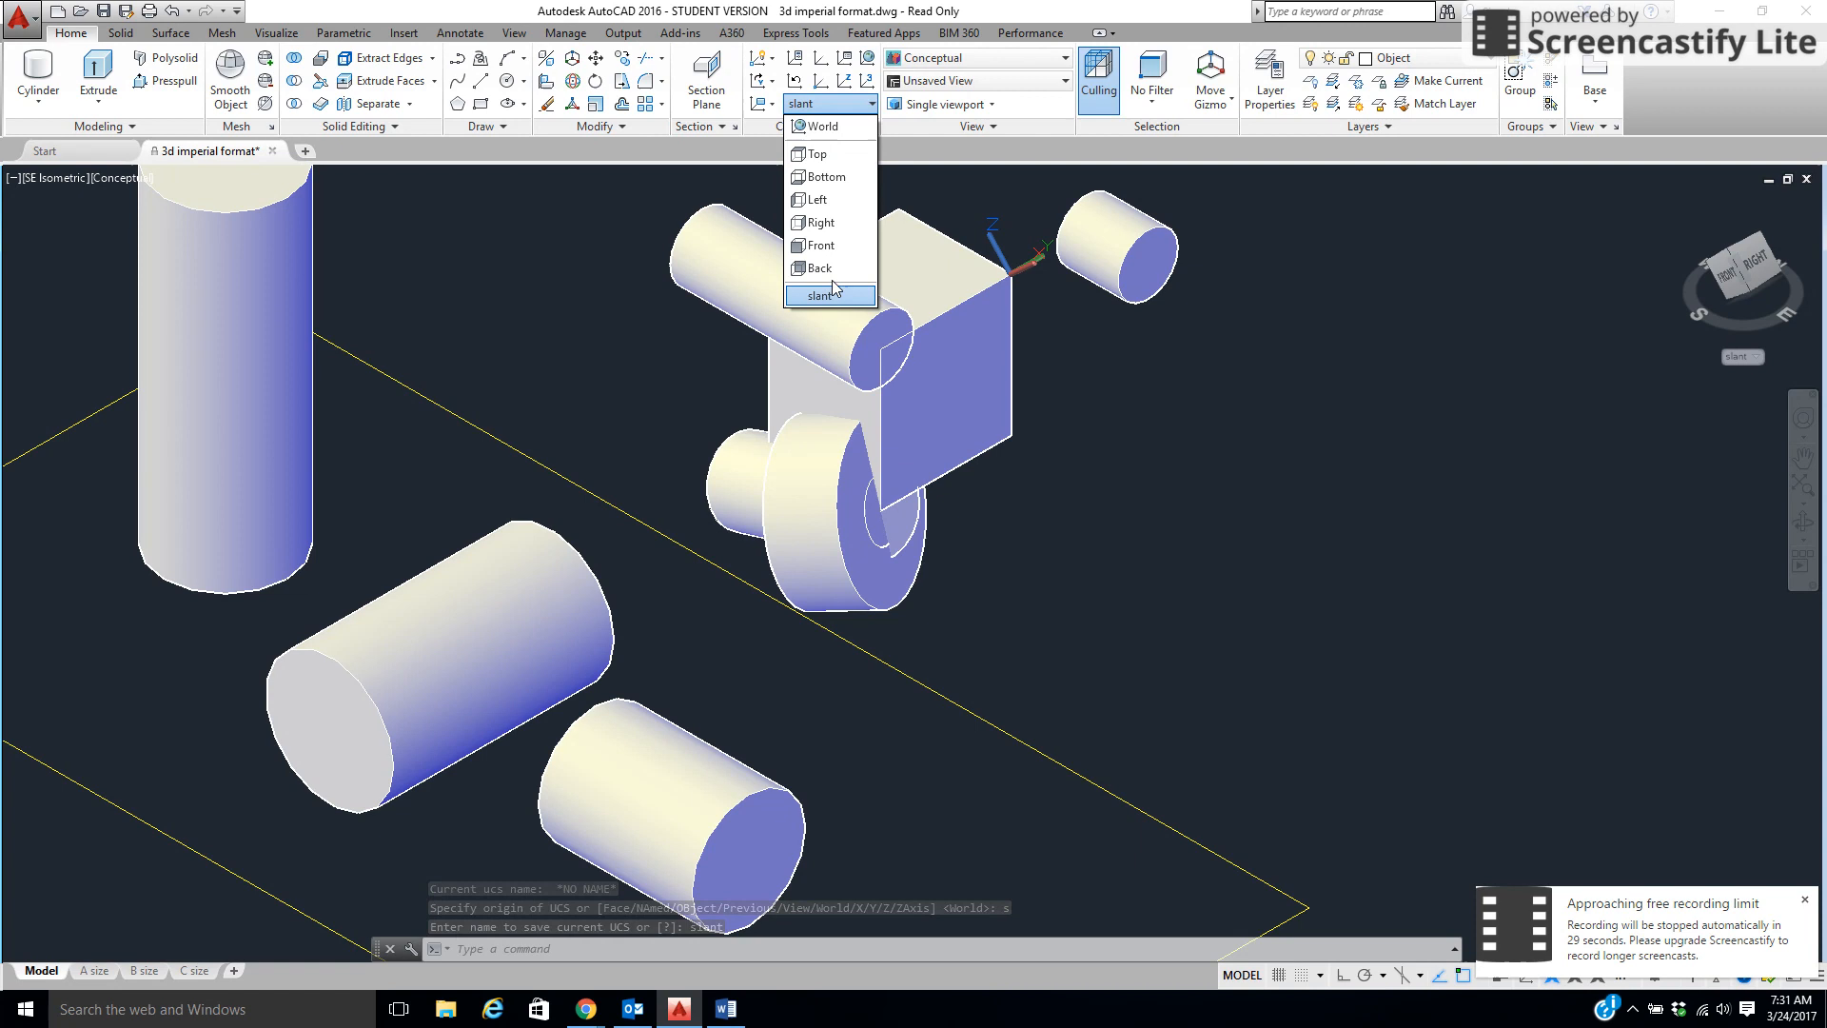
click(818, 154)
click(872, 106)
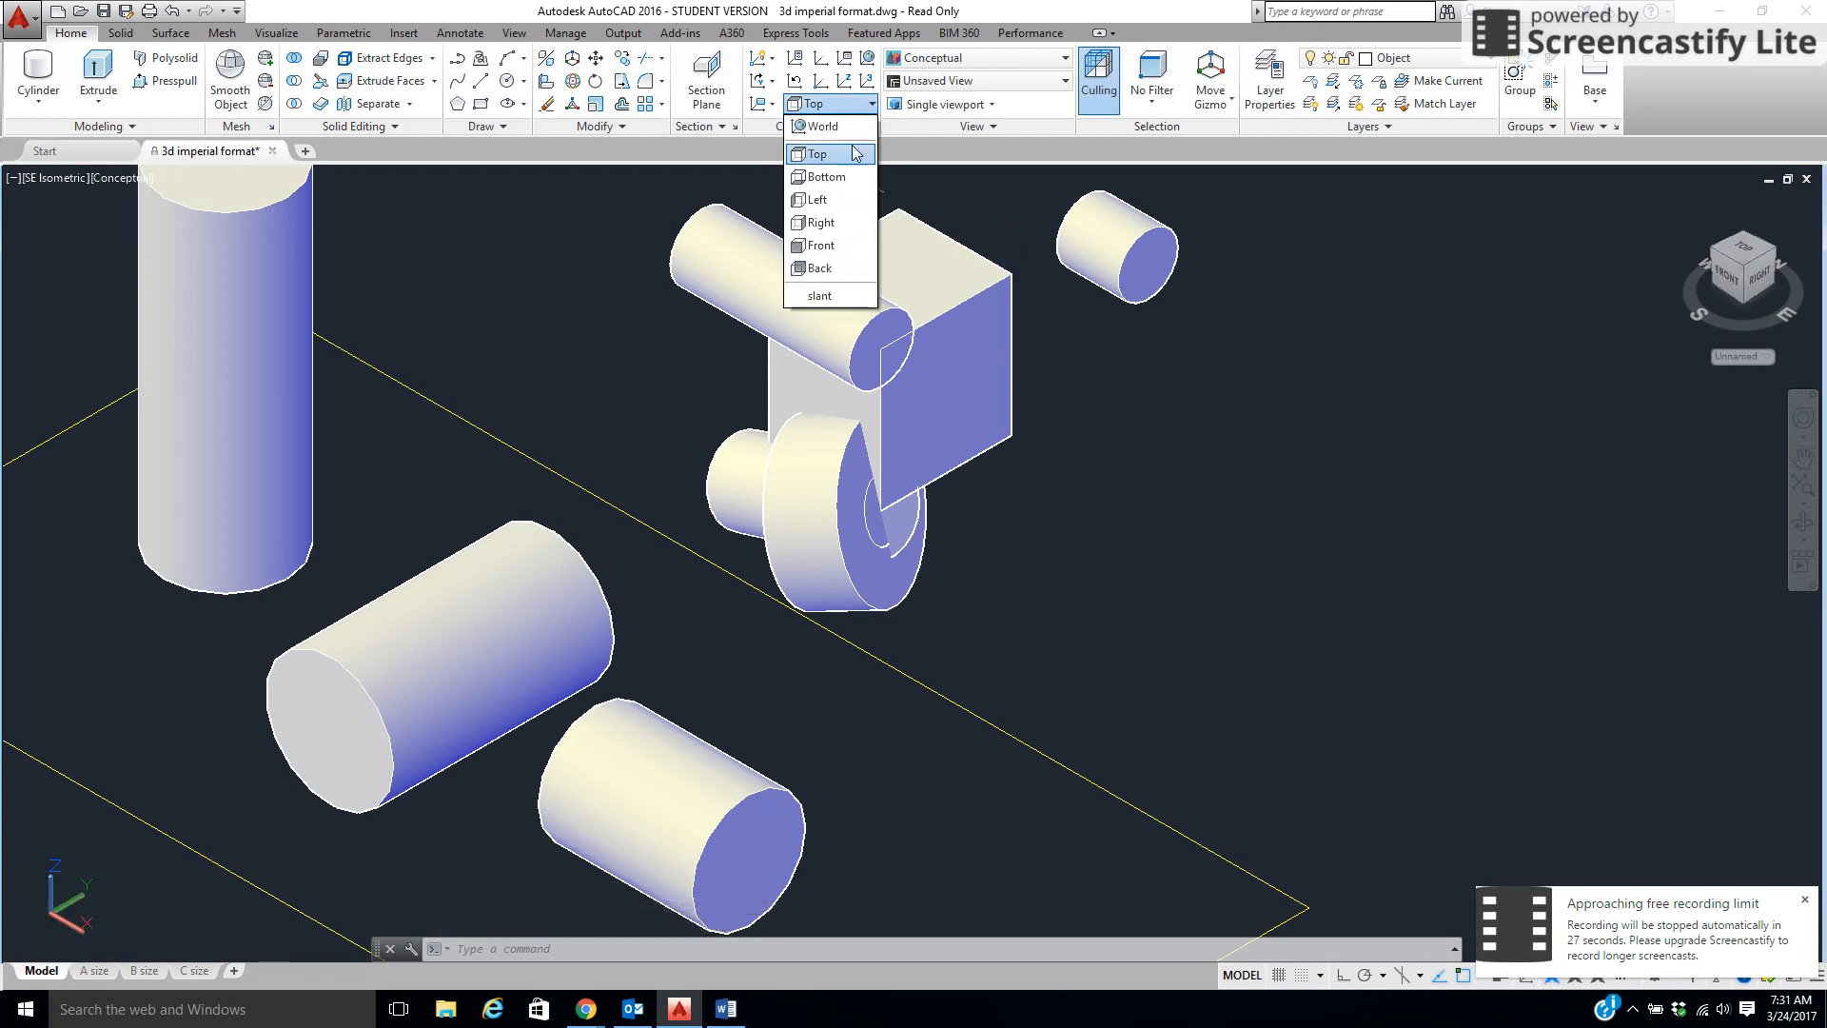
click(834, 300)
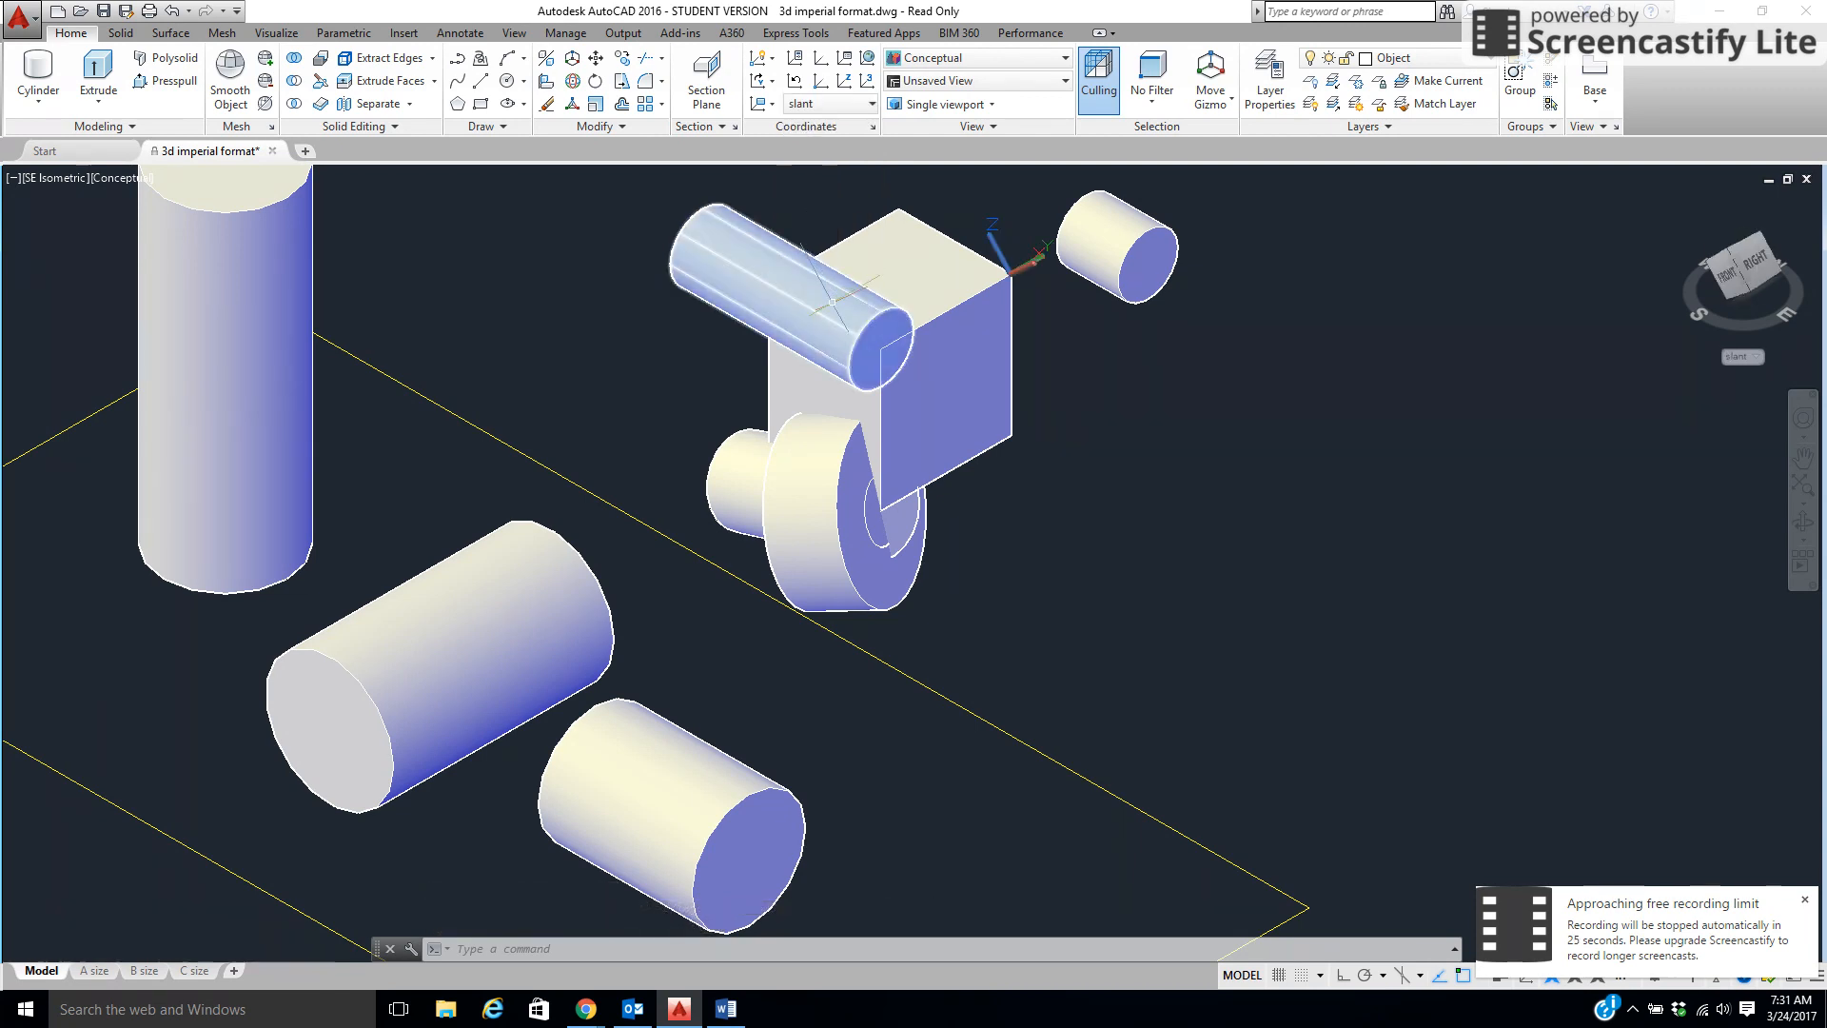